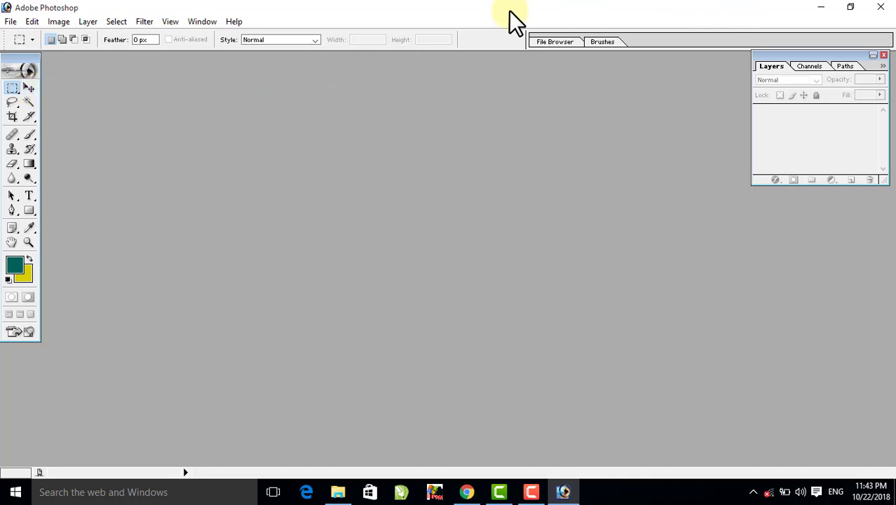
- Switch to the Ajaz Computers YouTube channel page, look through its uploaded videos, and return to Photoshop
left_click(820, 9)
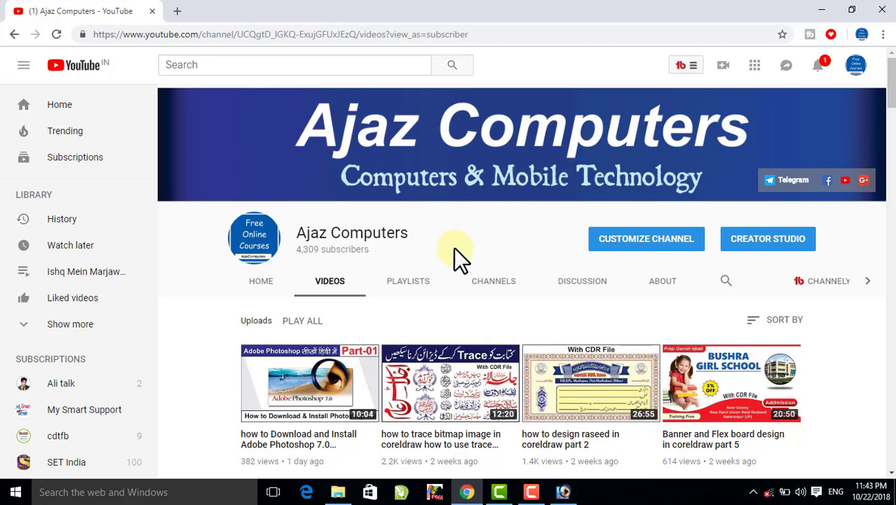
scroll(457, 277, "down", 3)
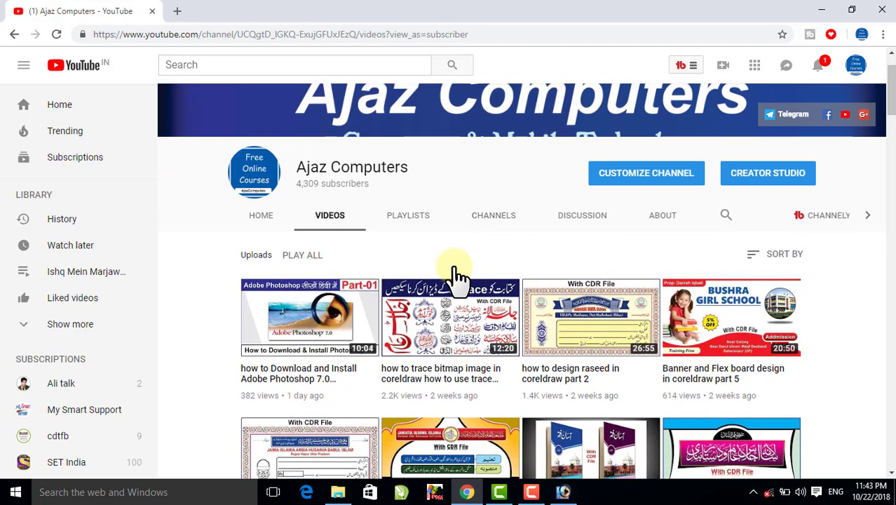
scroll(457, 277, "down", 3)
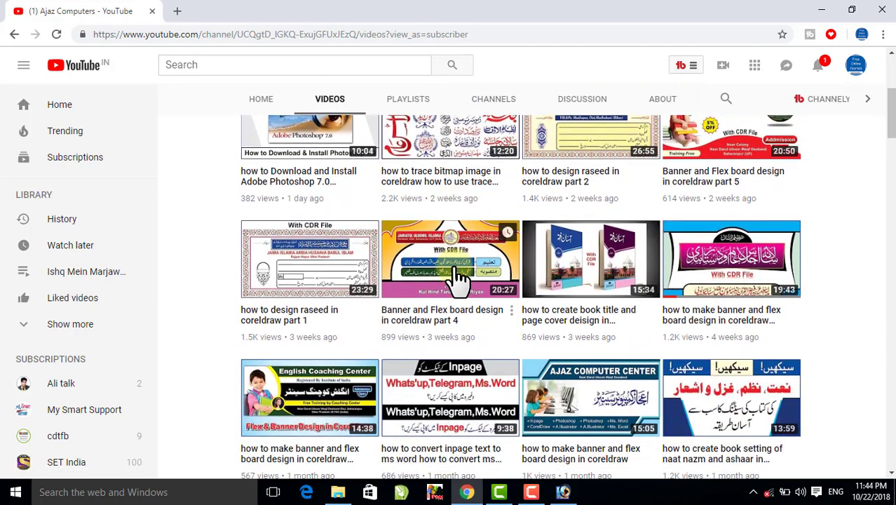
scroll(457, 277, "down", 5)
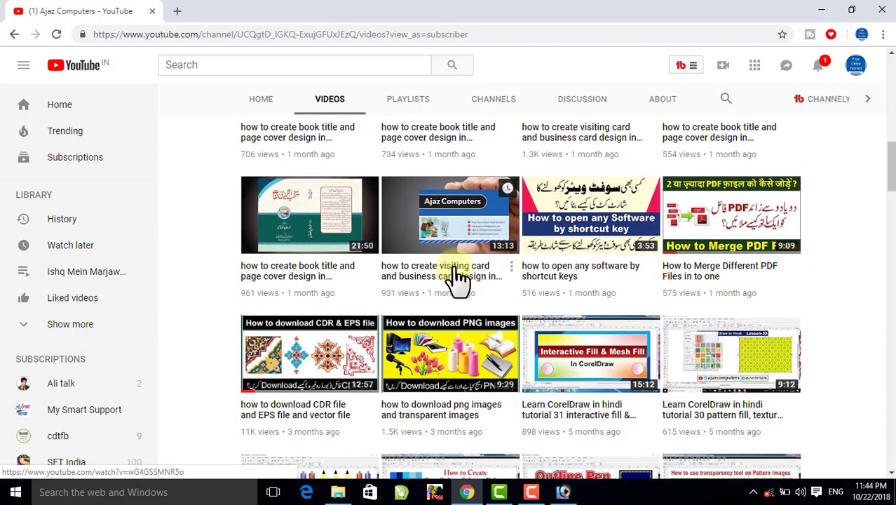
left_click(563, 493)
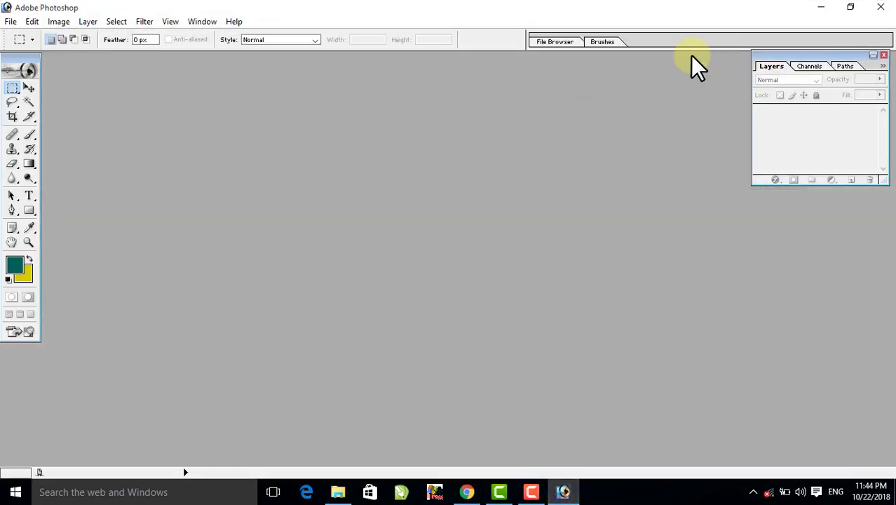
- Open Cute-Images-For-Girls-Free-Download.jpg from the desktop's New folder in Photoshop and maximize its image window
left_click(819, 8)
left_click(824, 10)
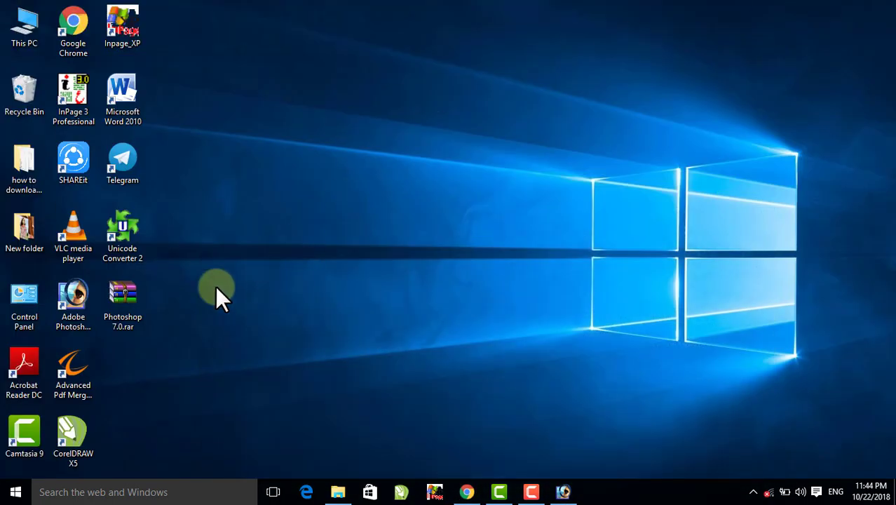
double_click(23, 228)
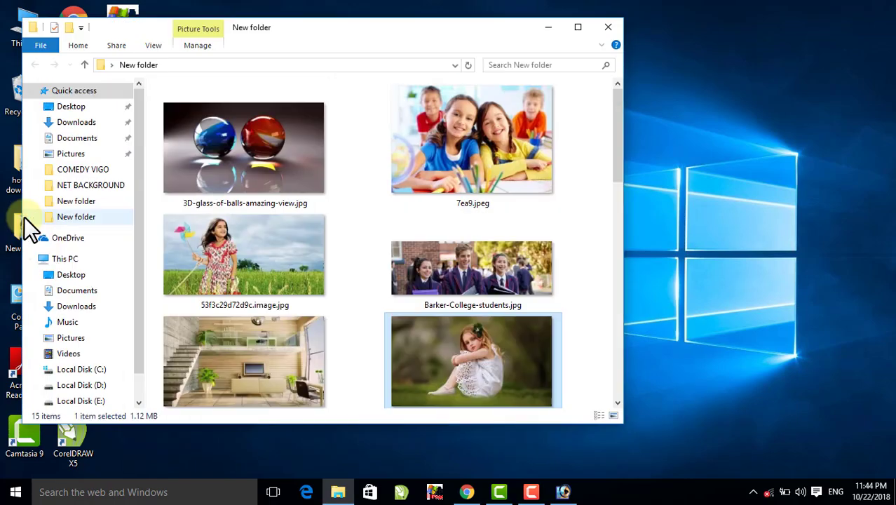
left_click(579, 29)
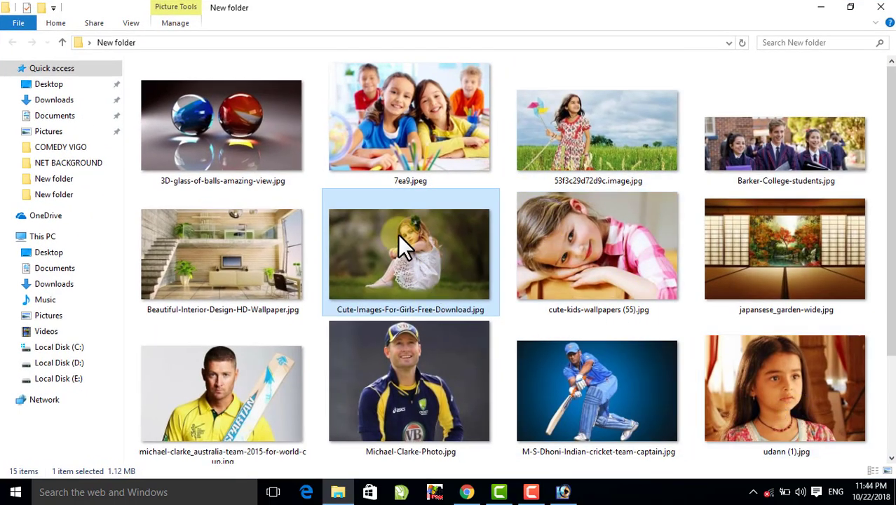
left_click_drag(397, 235, 525, 277)
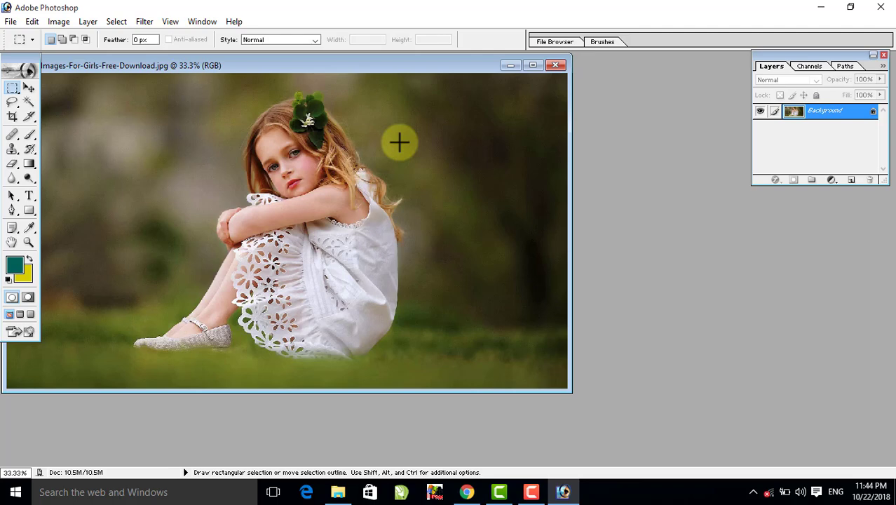
left_click(531, 65)
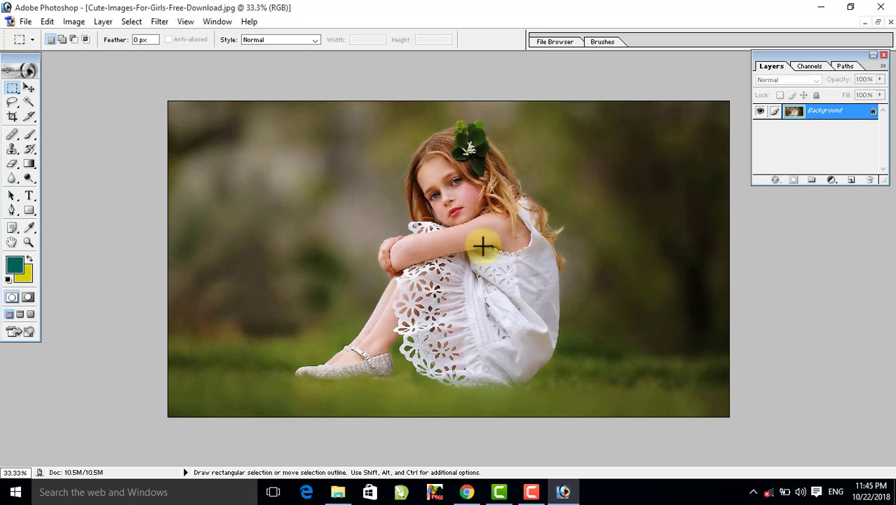
- Draw a rectangular marquee selection around the seated girl, from above her head to just below her dress
left_click(9, 90)
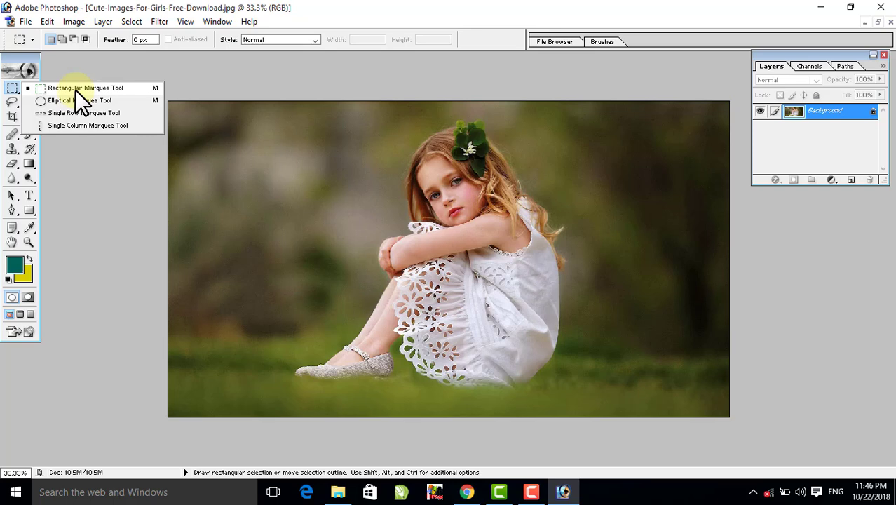
left_click(384, 188)
left_click_drag(320, 128, 587, 354)
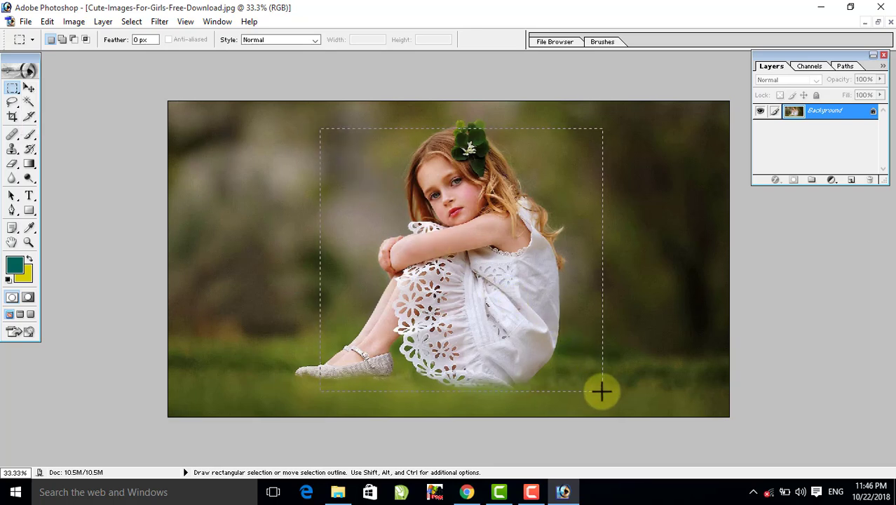
left_click_drag(602, 392, 602, 391)
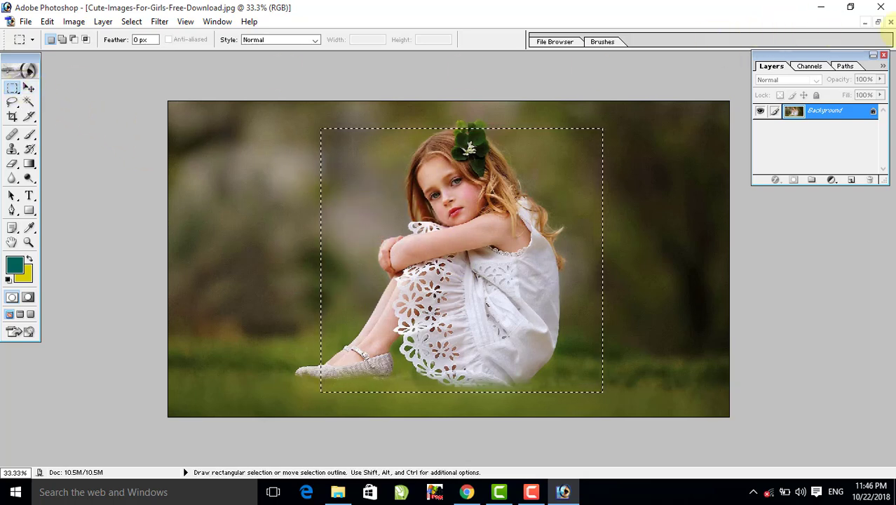
- Open japansese_garden-wide.jpg from New folder in Photoshop and place its window beside the girl photo
left_click(821, 7)
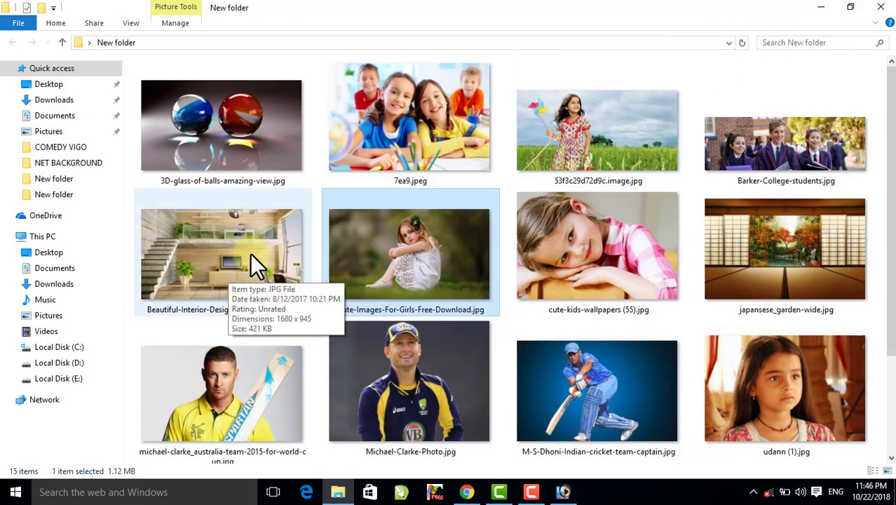
left_click_drag(790, 221, 285, 196)
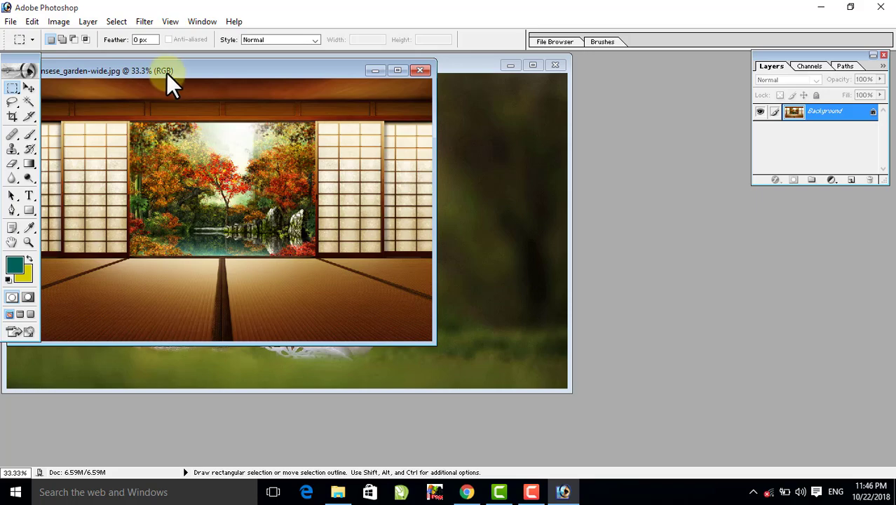
left_click_drag(166, 73, 671, 138)
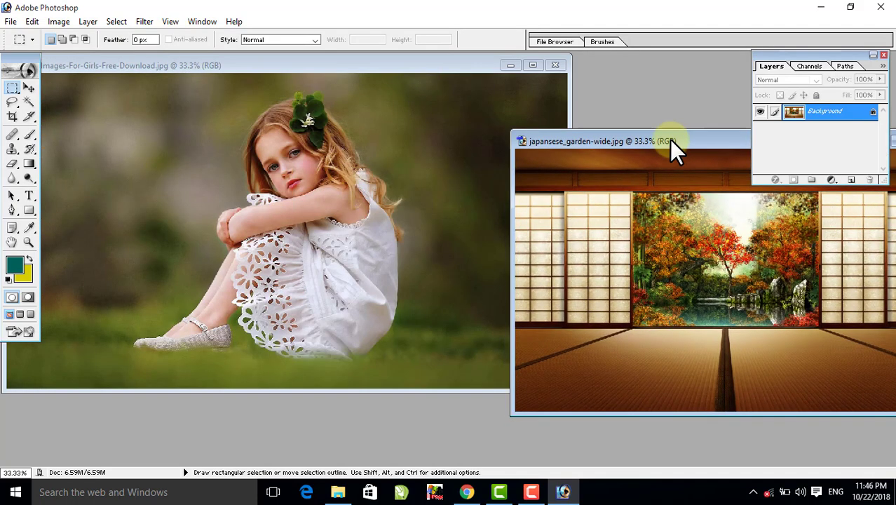
- Copy the selected girl area into the garden image with the Move tool and position it against the garden image's left edge
left_click(28, 85)
left_click(276, 175)
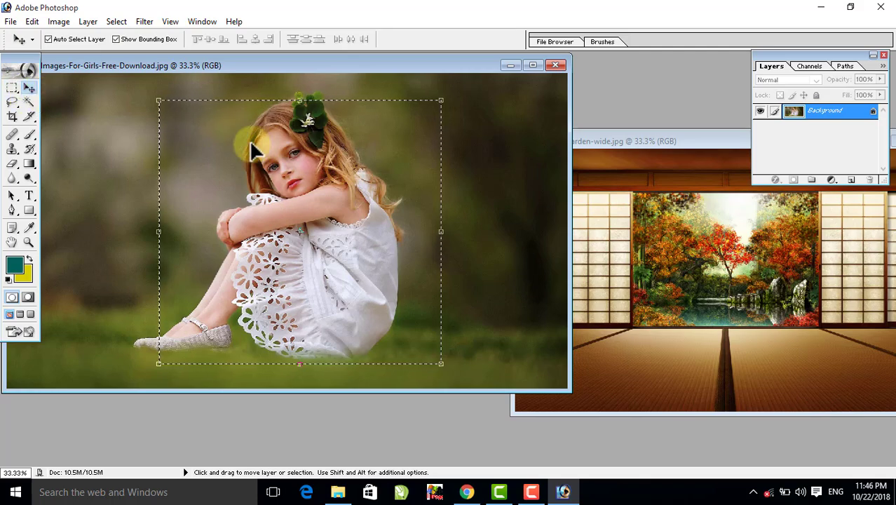
left_click_drag(254, 147, 703, 248)
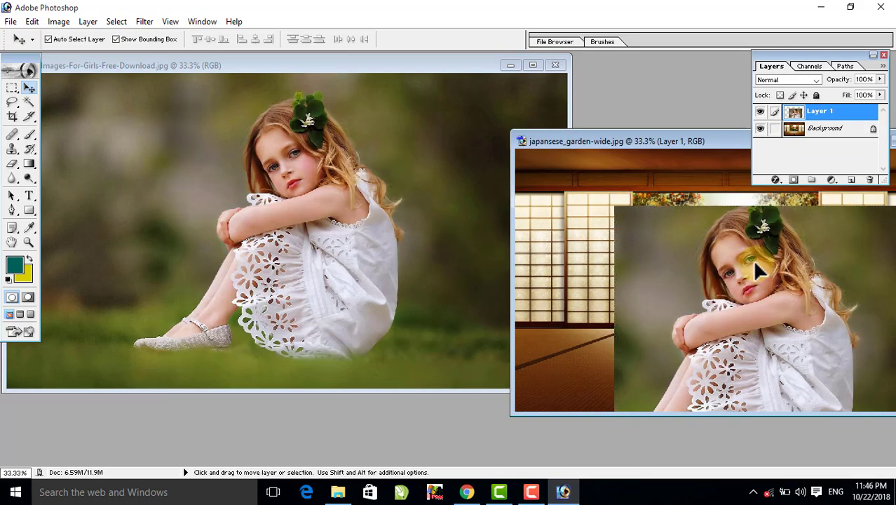
left_click_drag(759, 269, 663, 180)
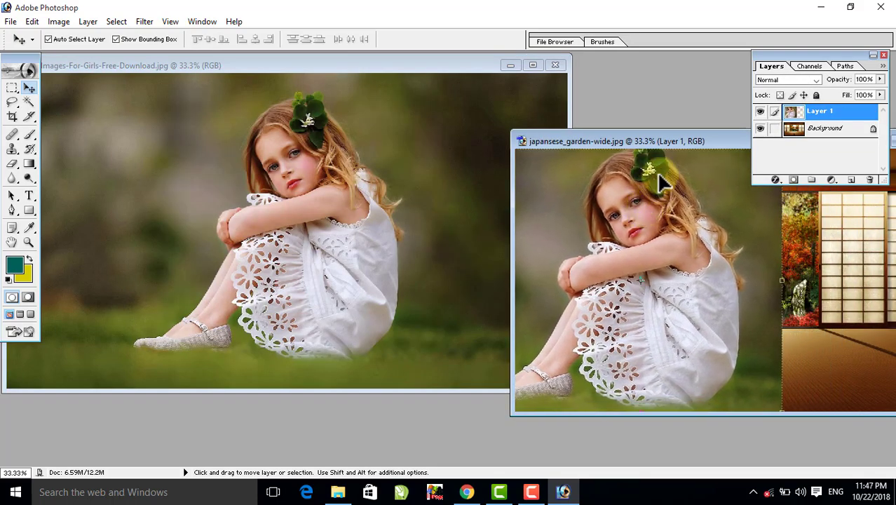
left_click_drag(665, 140, 589, 102)
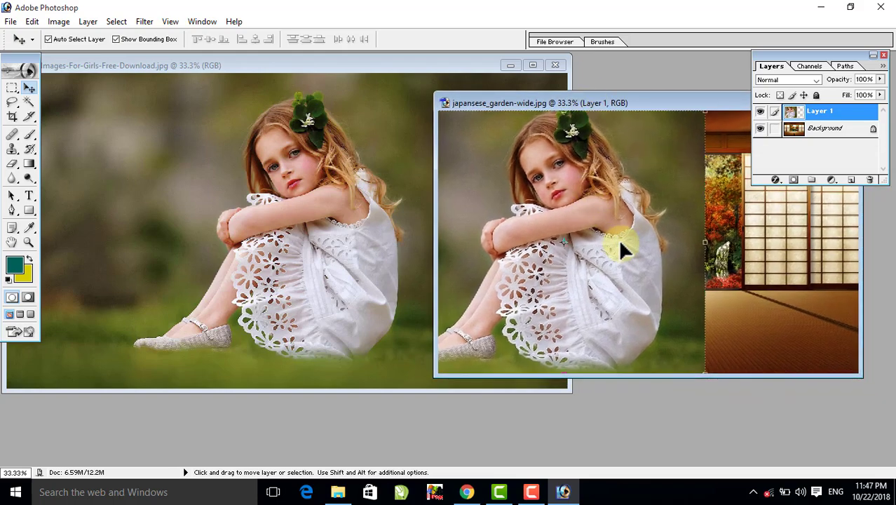
- Undo placing the girl selection in the garden image
key("alt+l")
key("alt+l")
key("alt+l")
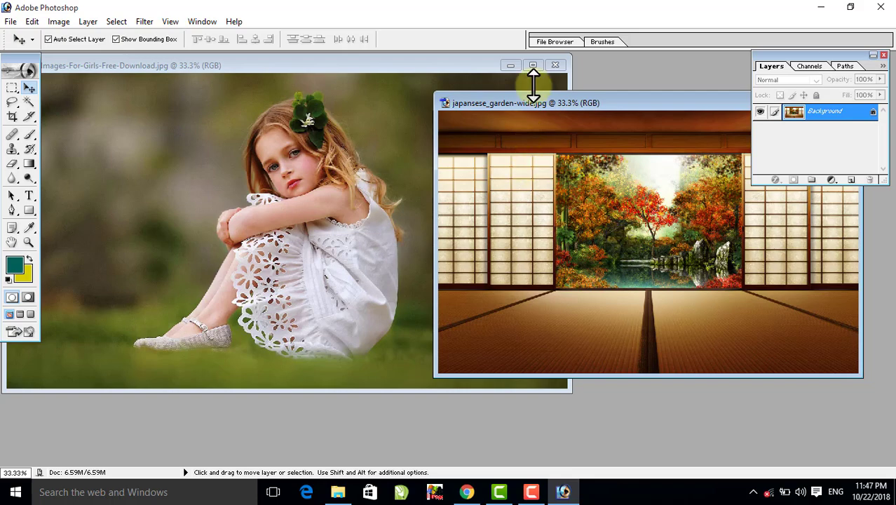
- Maximize the girl photo and draw a new rectangular marquee selection around the girl
left_click(532, 65)
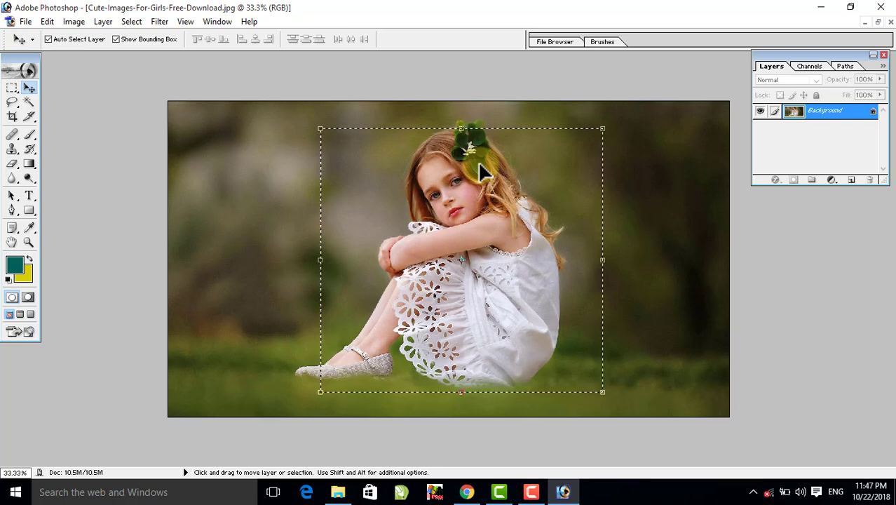
left_click(12, 87)
left_click(335, 139)
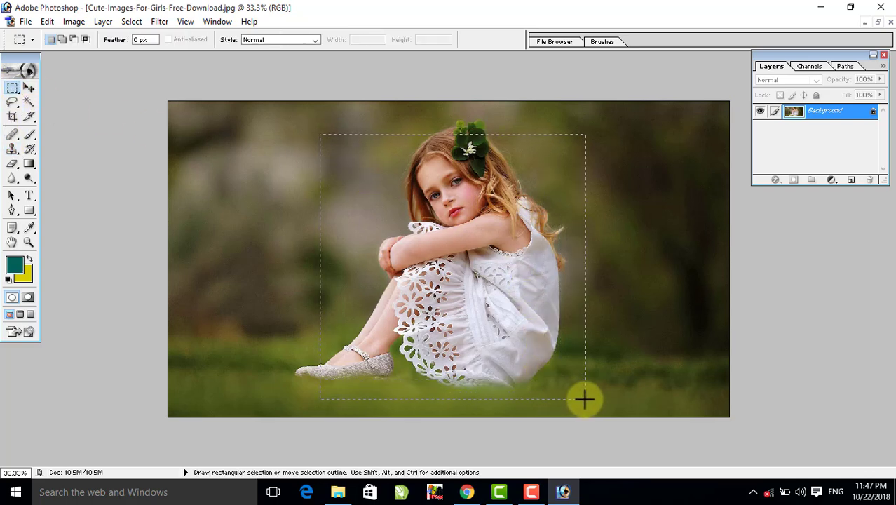
left_click_drag(585, 399, 585, 400)
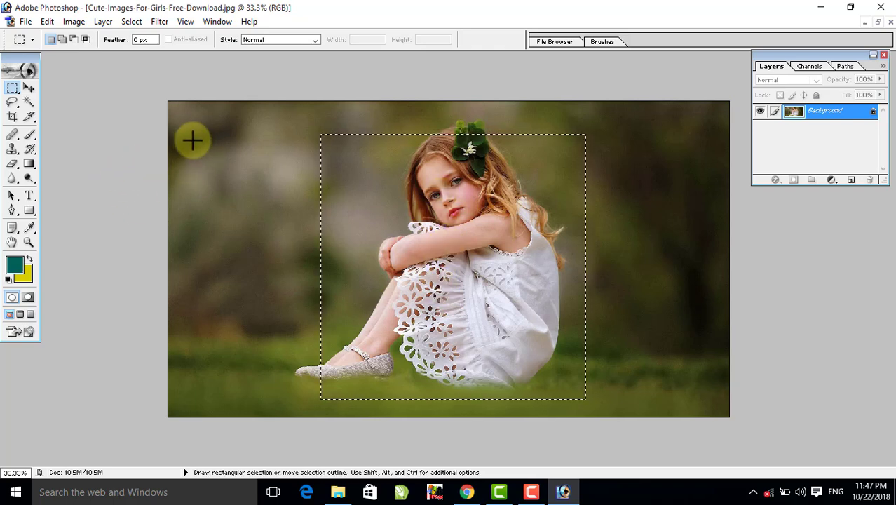
- Select the background left of the girl, replace it with a marquee over the photo's right half, and deselect
left_click_drag(192, 140, 310, 385)
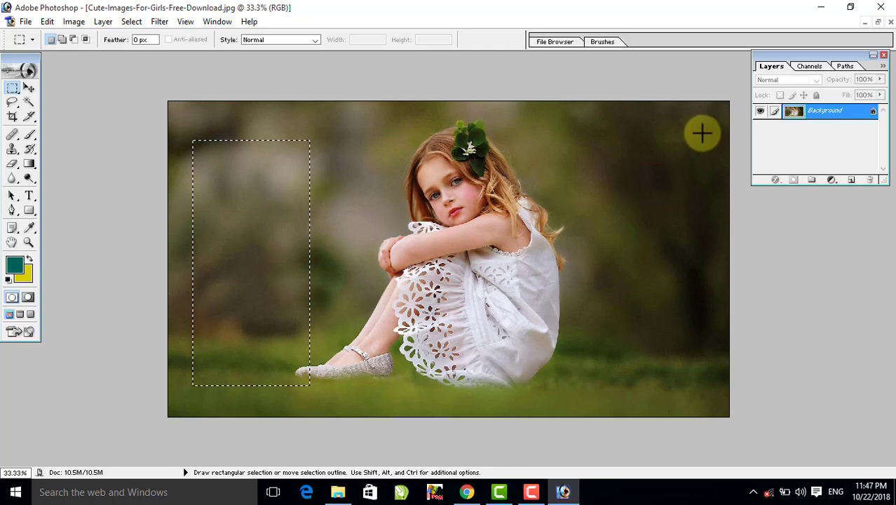
left_click_drag(703, 132, 379, 376)
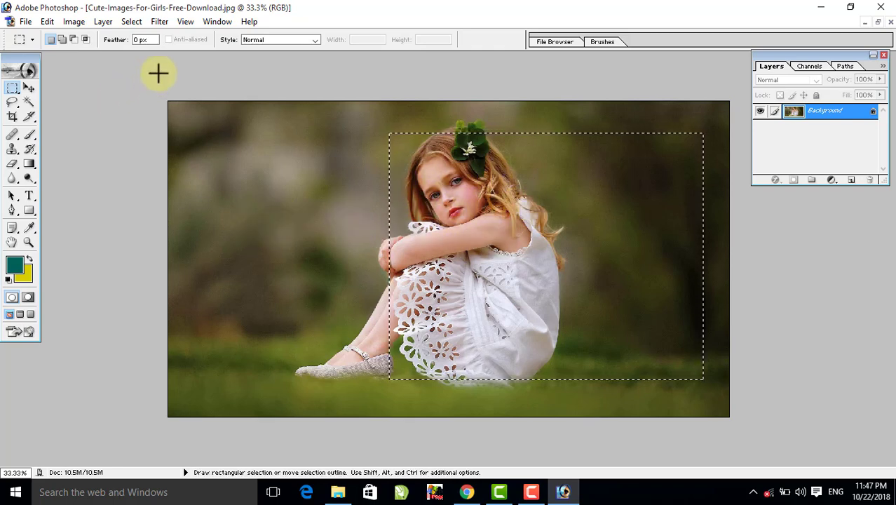
left_click(132, 20)
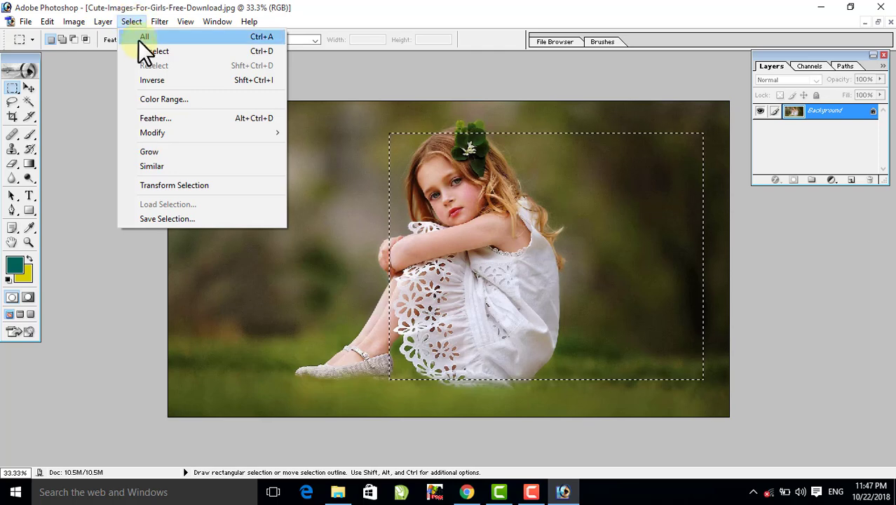
left_click(256, 54)
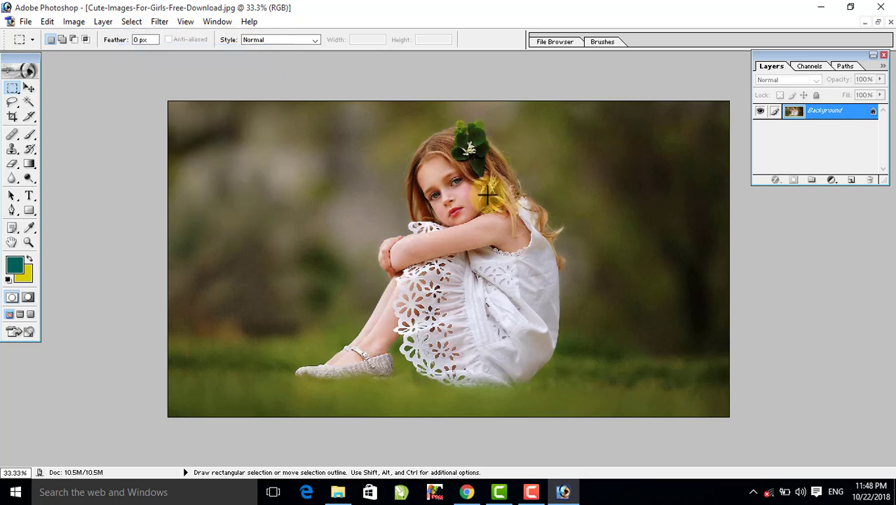
- Set the marquee to Add to selection and draw five separate tall rectangular selections side by side across the girl photo
left_click(61, 39)
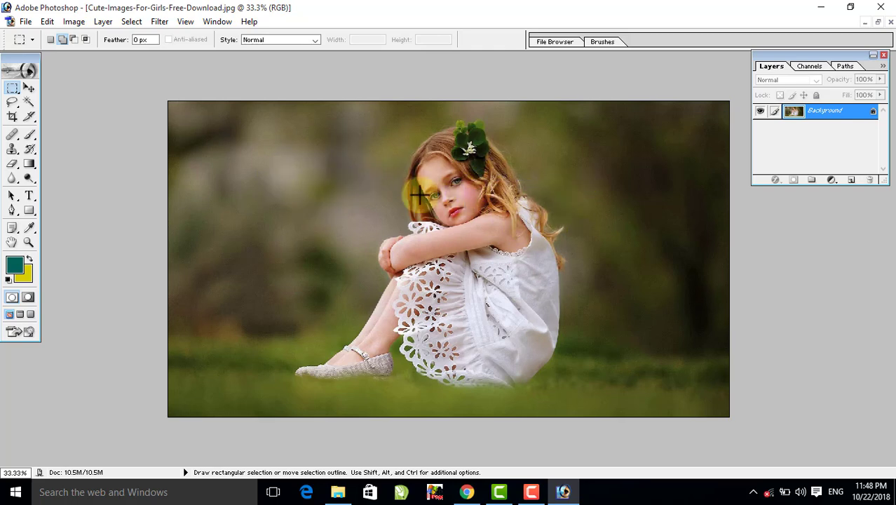
left_click_drag(201, 143, 300, 368)
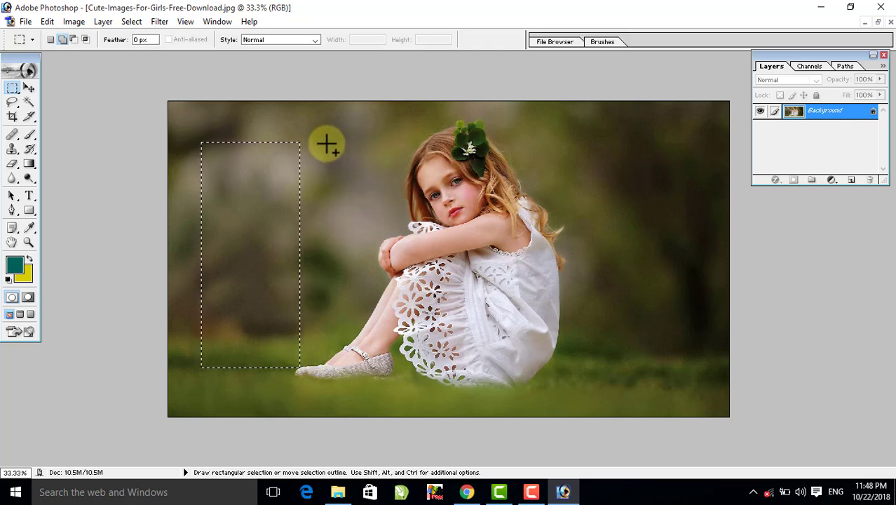
left_click_drag(321, 140, 426, 374)
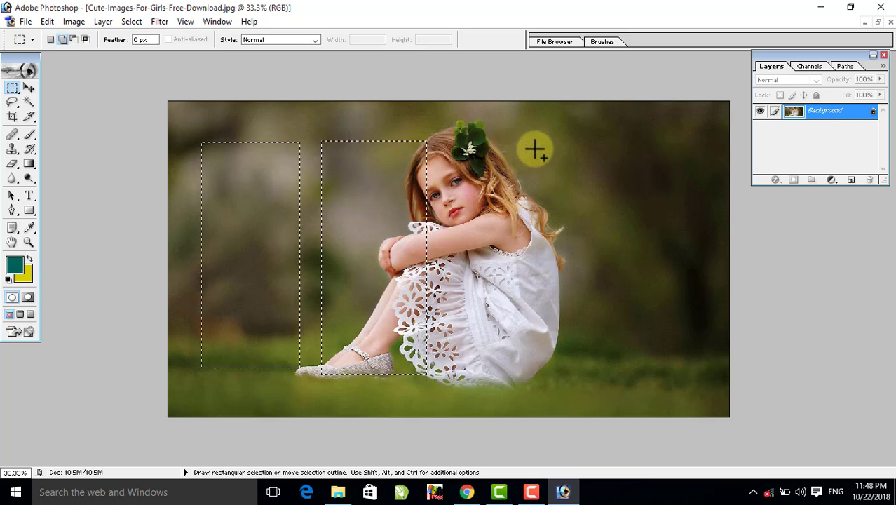
left_click_drag(533, 141, 461, 222)
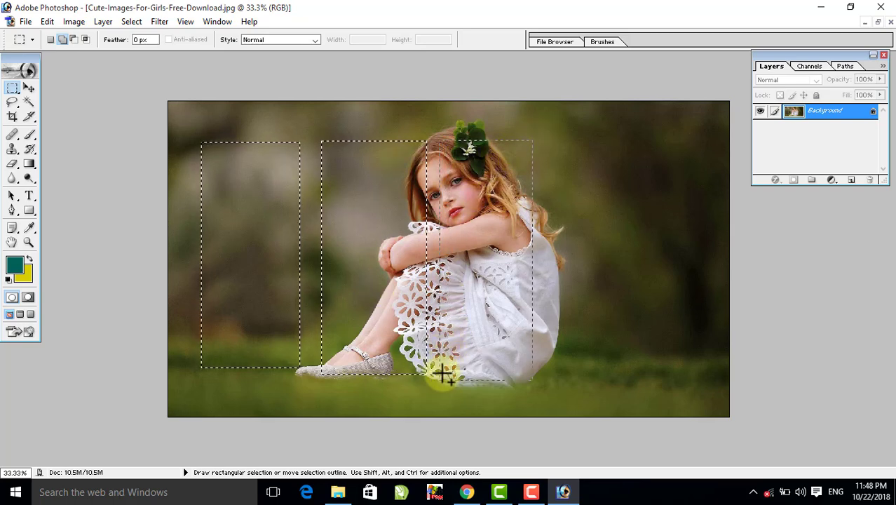
left_click_drag(444, 375, 446, 367)
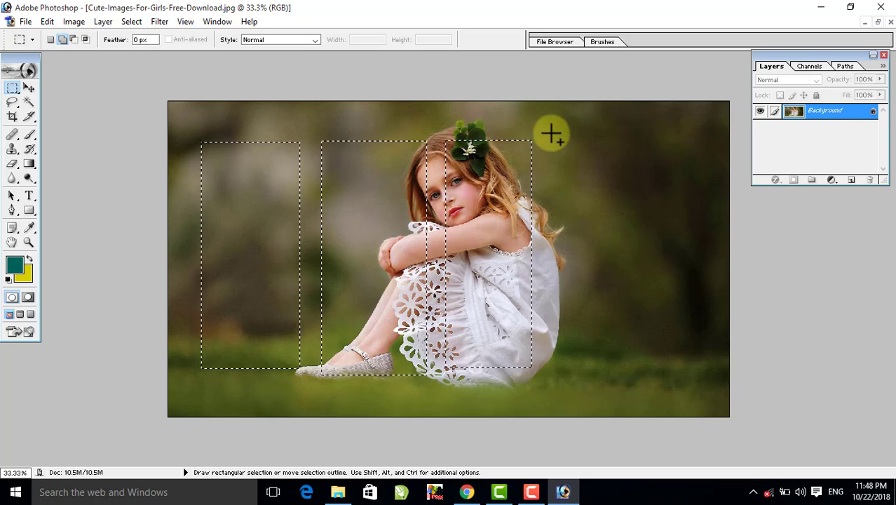
left_click_drag(550, 134, 640, 368)
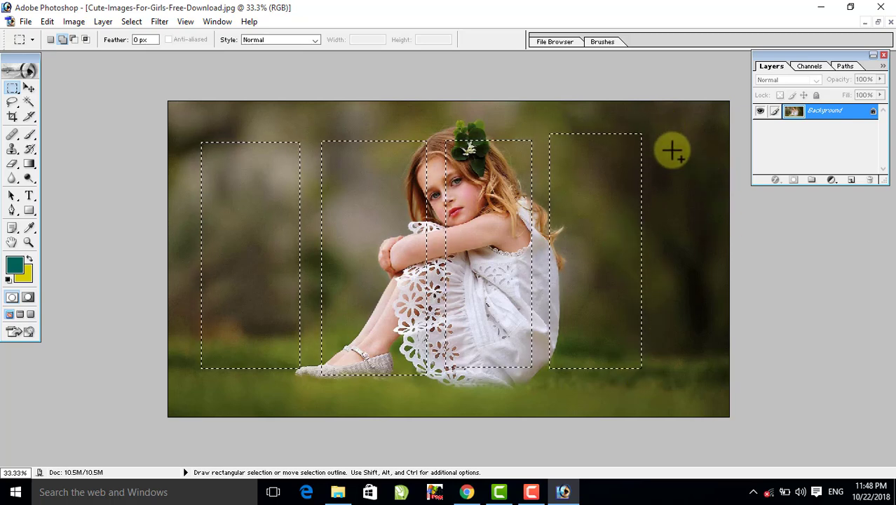
left_click_drag(663, 123, 713, 348)
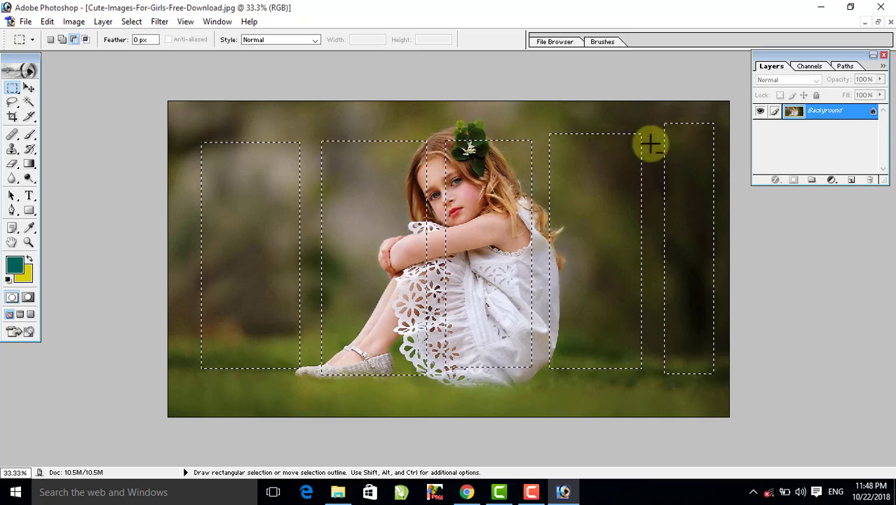
- Hide the Layers palette and subtract a rectangular strip from the tops of the two rightmost selections on the girl photo
left_click(559, 134)
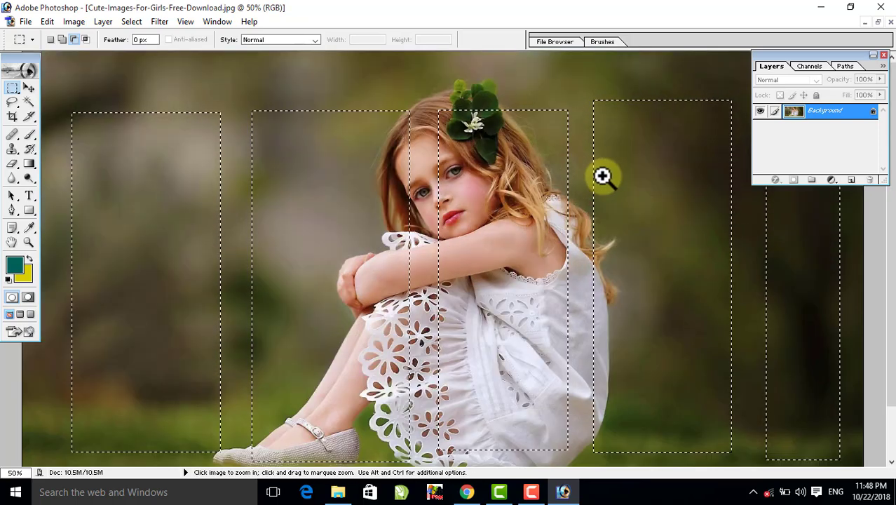
left_click(883, 55)
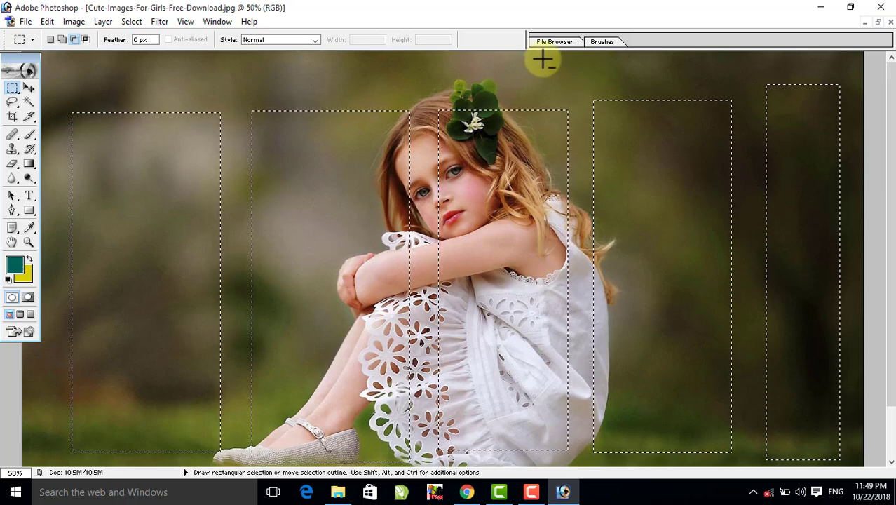
left_click_drag(539, 56, 865, 110)
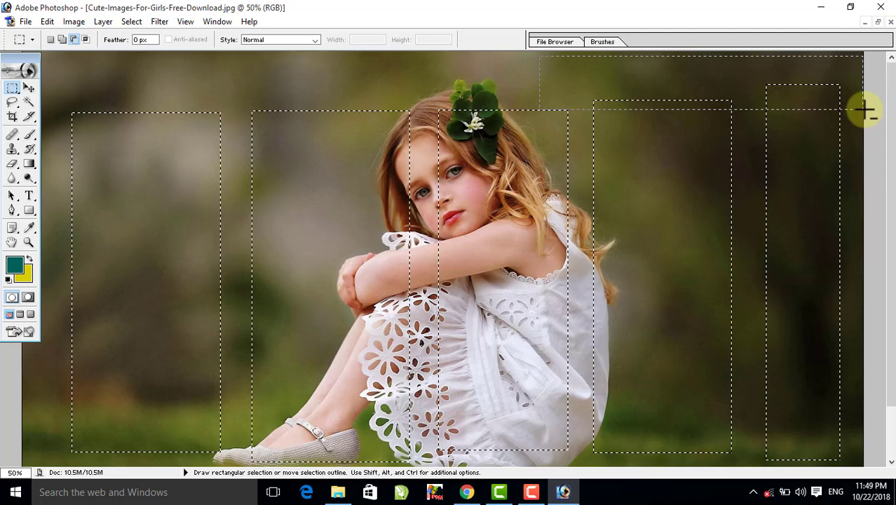
left_click_drag(865, 109, 865, 109)
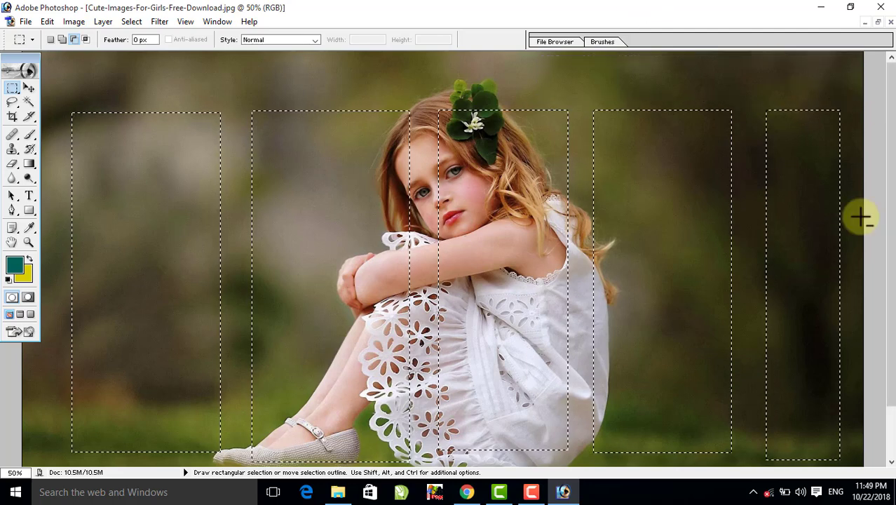
- Subtract the entire rightmost selection and trim the upper part off the four remaining selections with one wide marquee
left_click_drag(749, 88, 868, 184)
left_click_drag(853, 144, 744, 463)
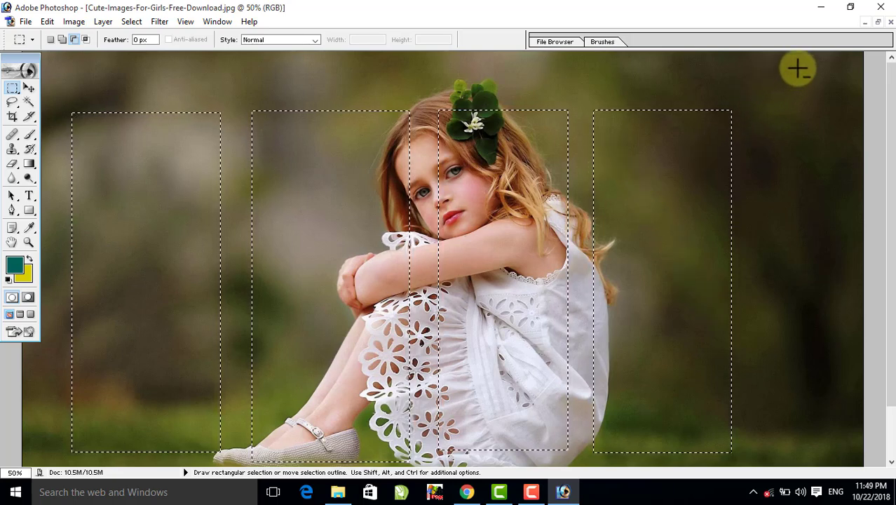
left_click_drag(813, 63, 44, 174)
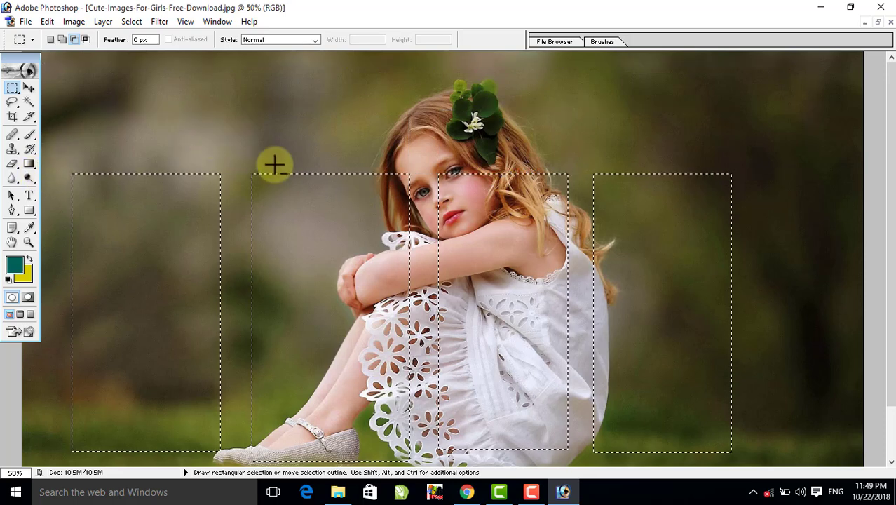
- Set the marquee to Intersect with selection, draw a wide band across the upper half of the four selections, and deselect
left_click(86, 40)
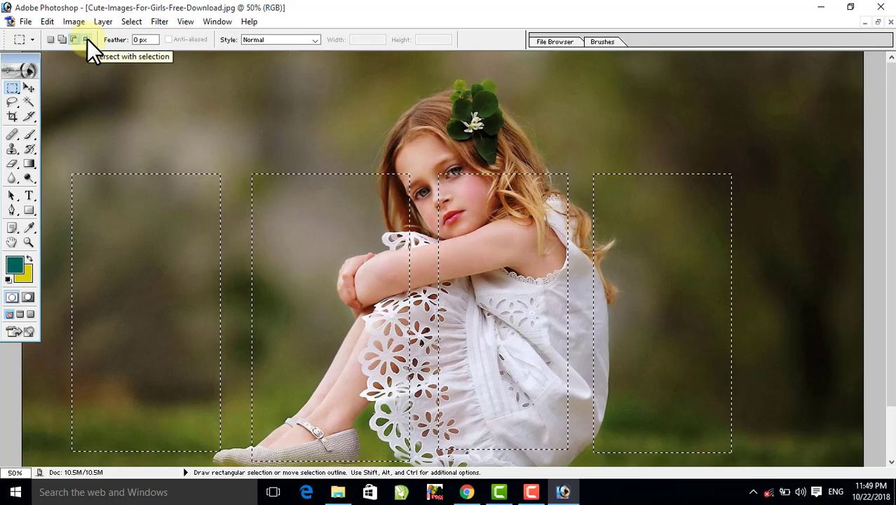
left_click_drag(796, 126, 198, 269)
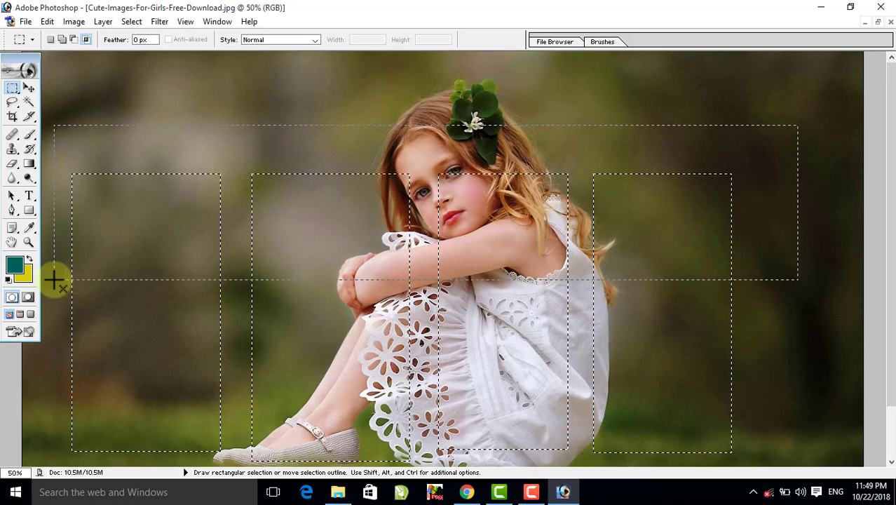
left_click_drag(54, 279, 56, 279)
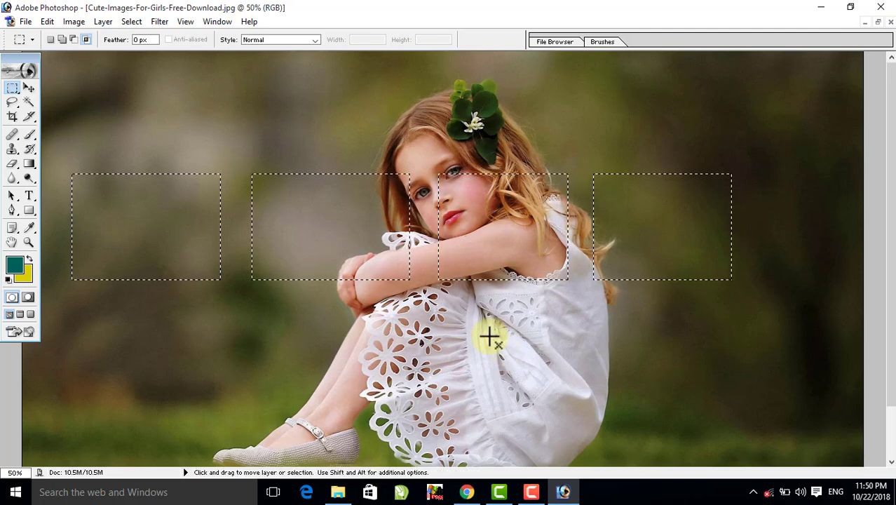
key("ctrl+d")
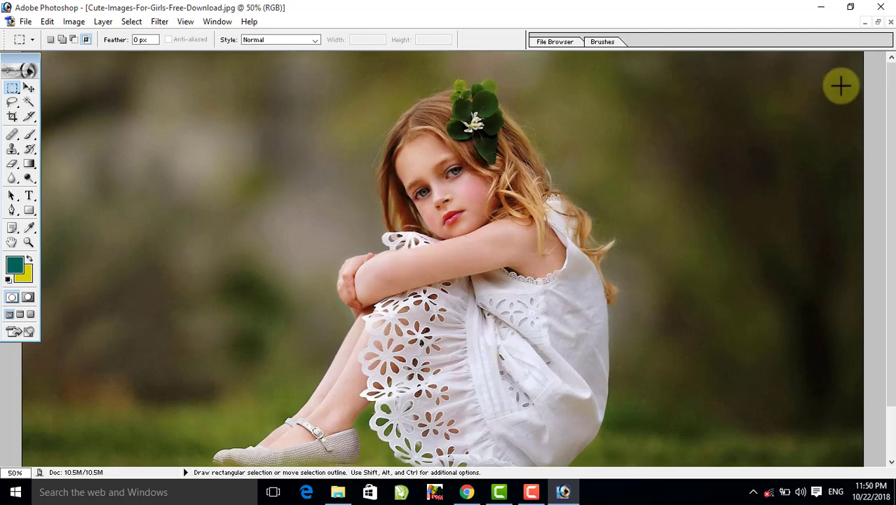
- Magnify the girl photo to 300% and pan around her face and the leaf hair ornament to inspect the details
left_click(877, 22)
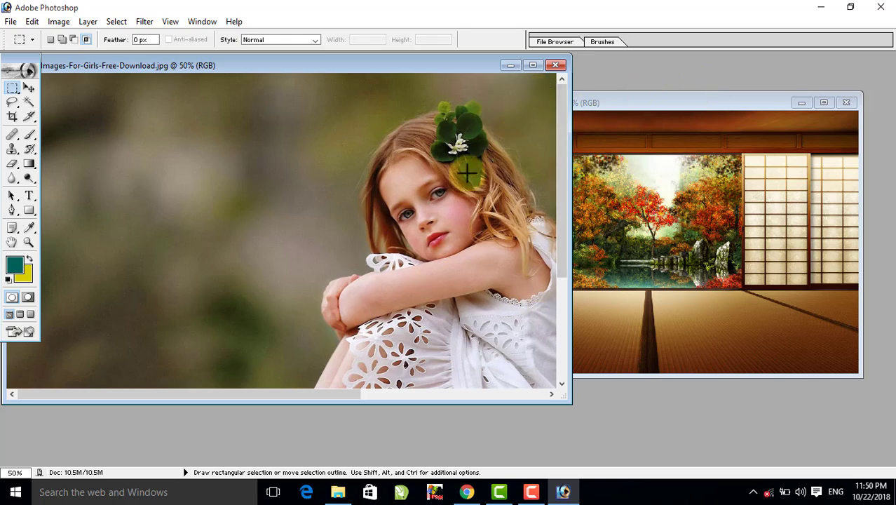
left_click(410, 166, "alt")
key("alt+space")
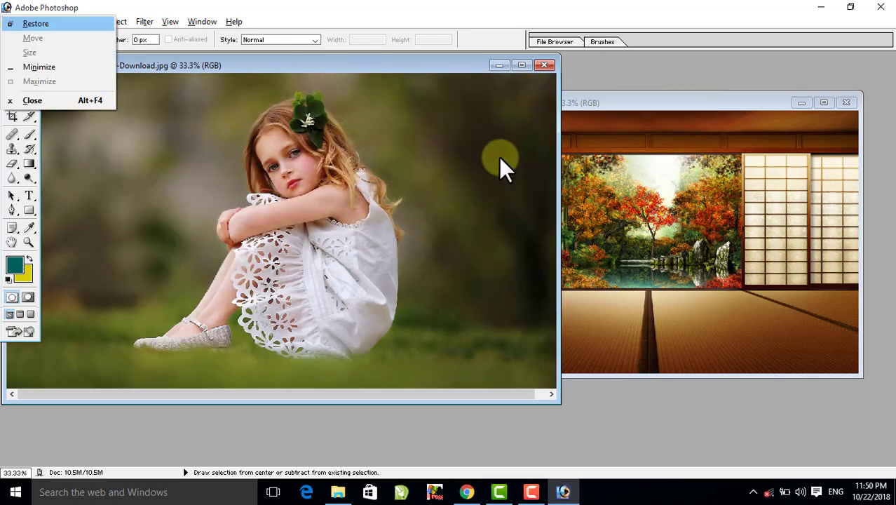
left_click(277, 90)
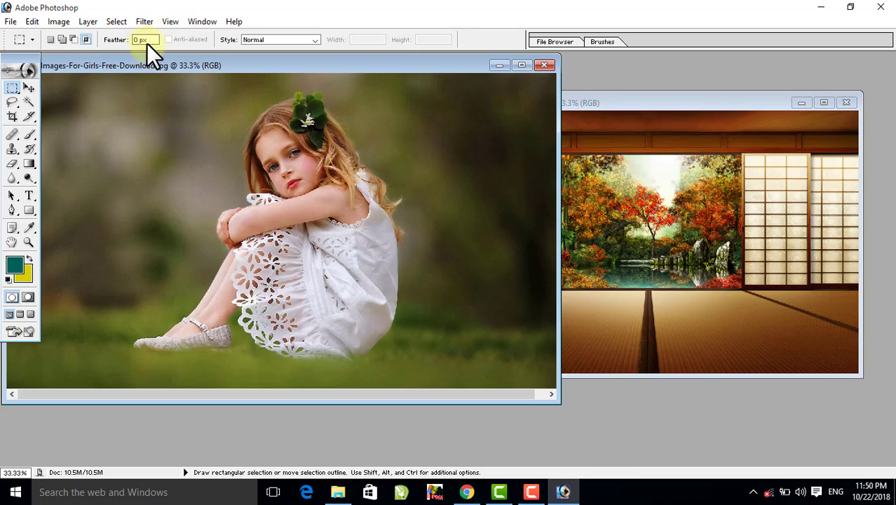
left_click(522, 65)
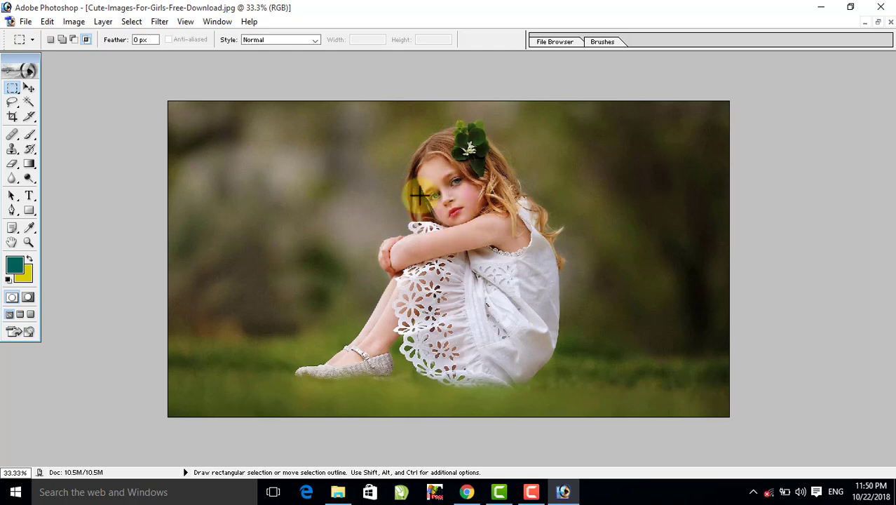
key("ctrl")
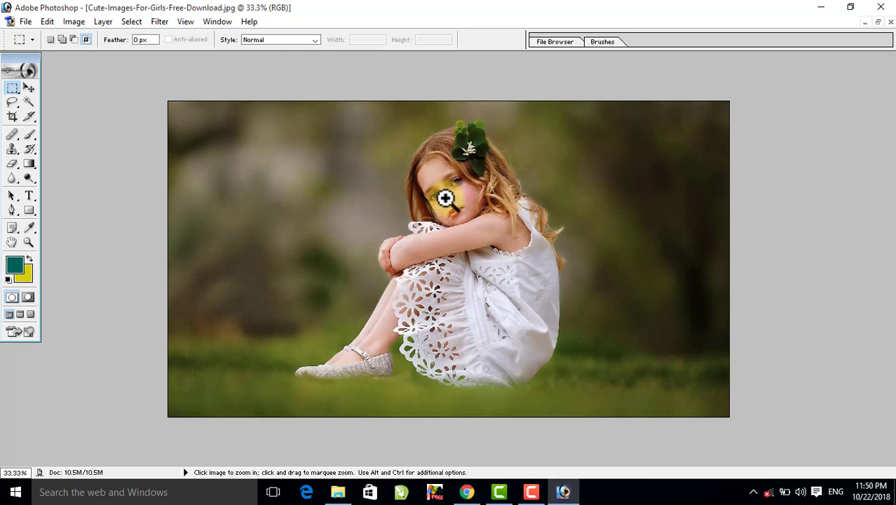
left_click(444, 197)
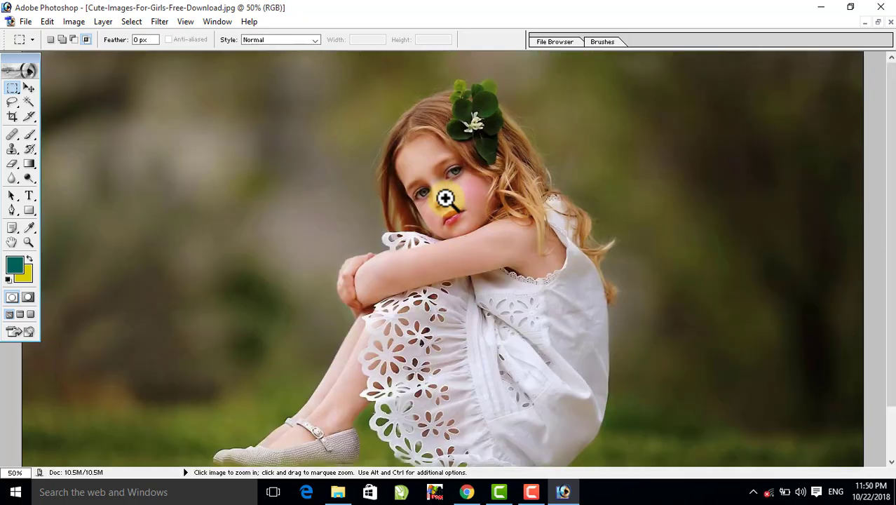
left_click(443, 197)
left_click(445, 206)
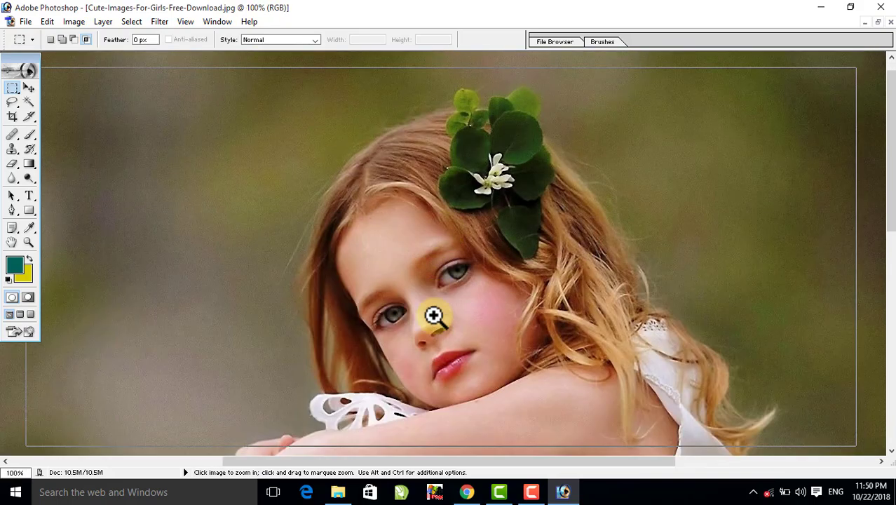
left_click(434, 315)
left_click(443, 292)
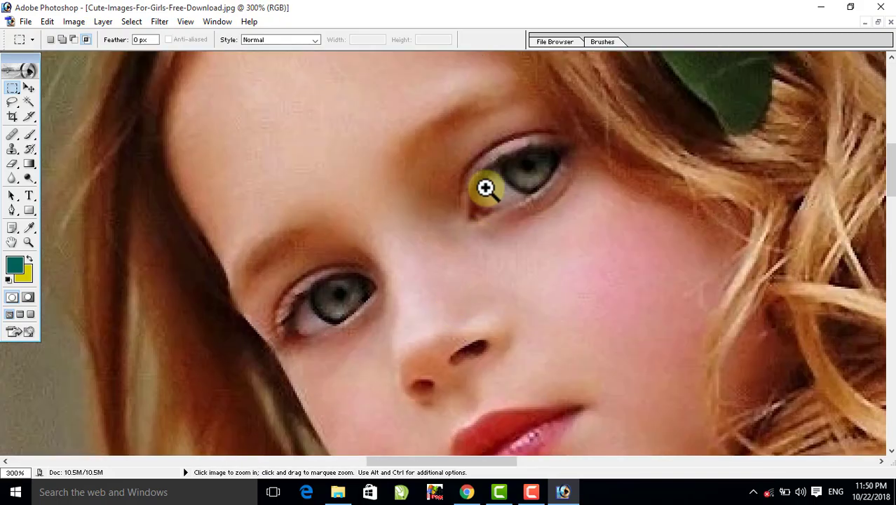
left_click_drag(507, 160, 349, 344)
left_click_drag(540, 148, 222, 332)
left_click_drag(253, 204, 436, 264)
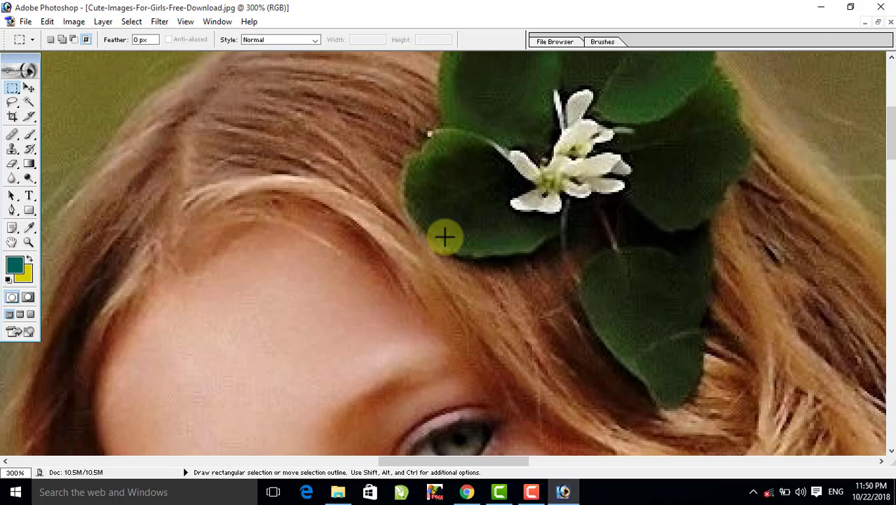
- Zoom the girl photo back out to 25% in its own window, with the garden image alongside
key("alt")
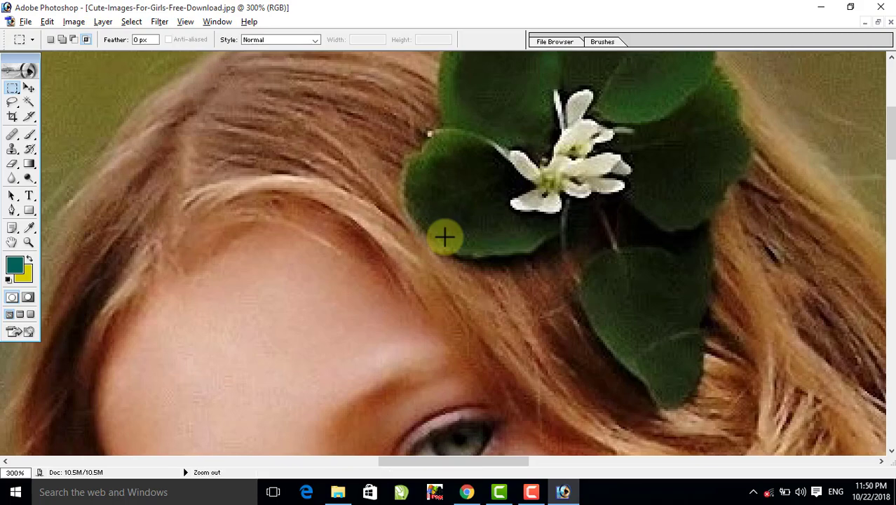
left_click(445, 225, "alt")
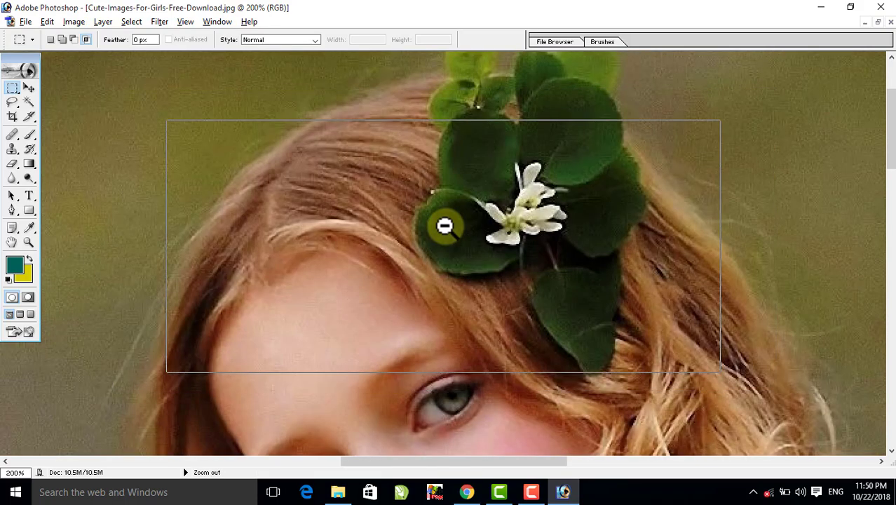
left_click(444, 225, "alt")
left_click(444, 225, "alt")
left_click(444, 225, "alt")
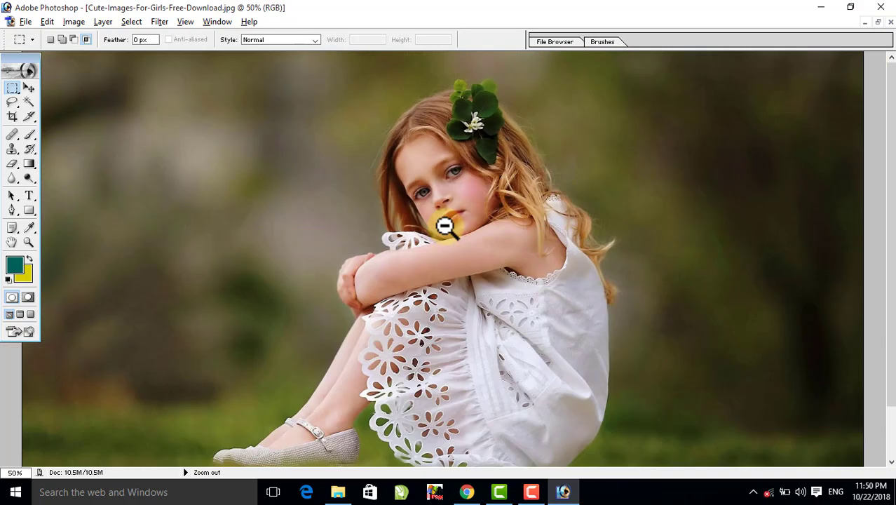
left_click(444, 225, "alt")
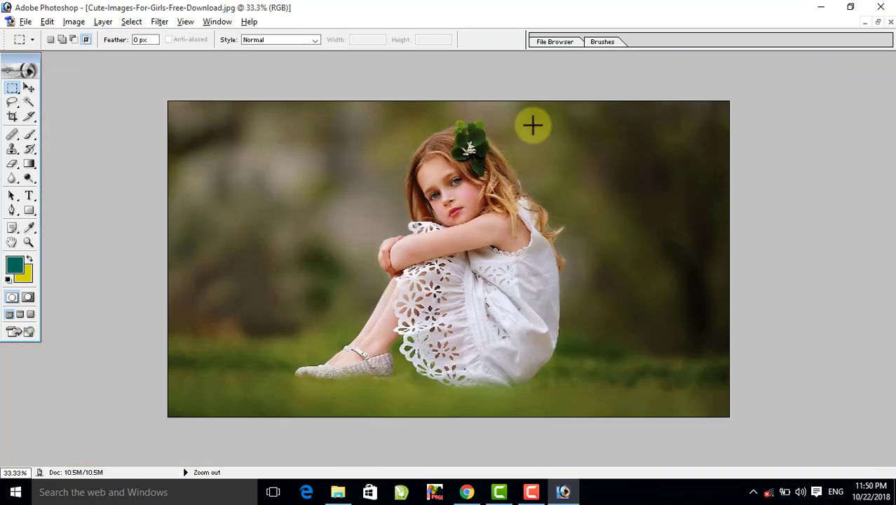
left_click(878, 21)
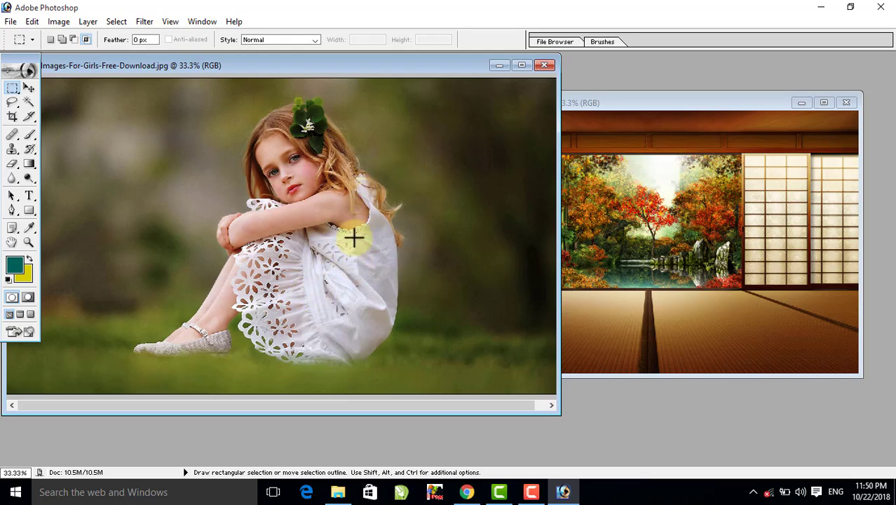
key("alt+space")
left_click(391, 181, "alt")
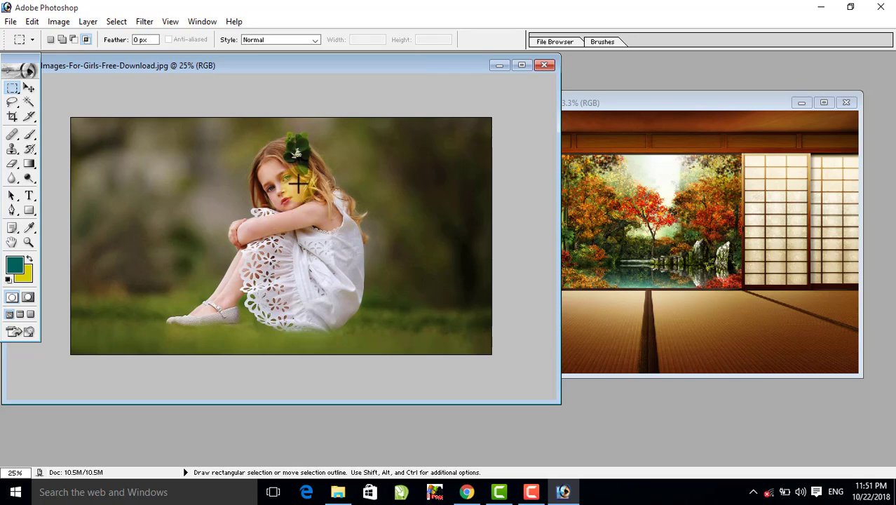
key("ctrl")
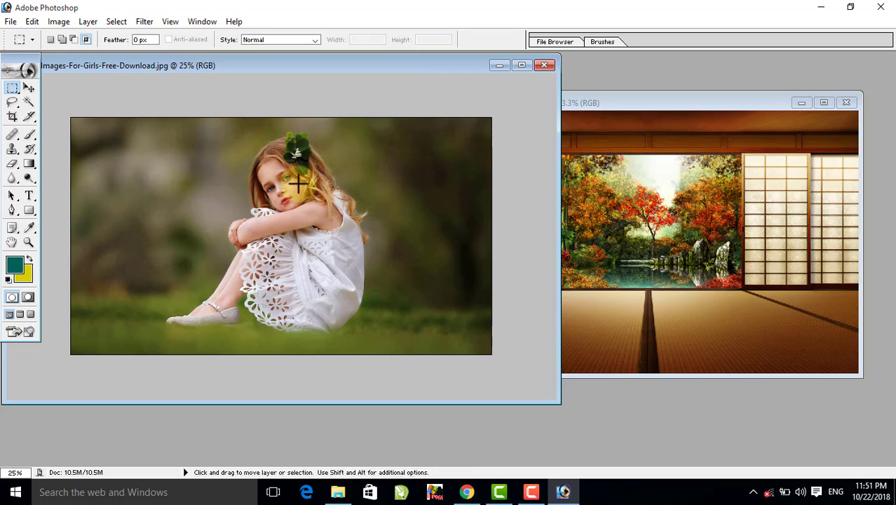
key("ctrl+space")
left_click(293, 186)
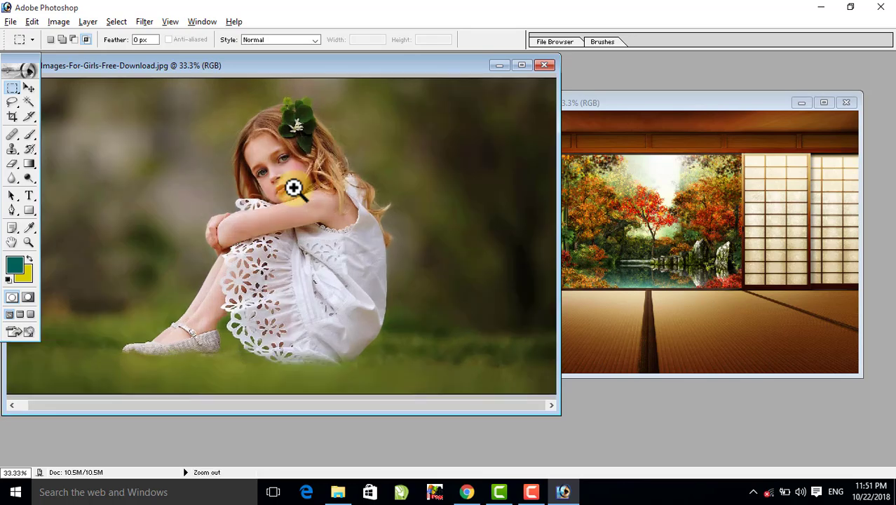
left_click(293, 186, "ctrl+alt")
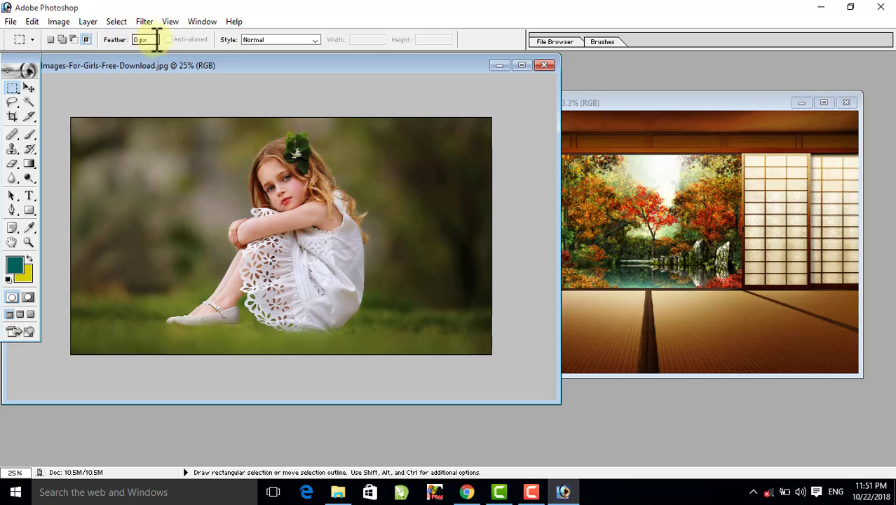
- Magnify the screen to examine the marquee's Feather setting, and return to normal screen size
key("super+plus")
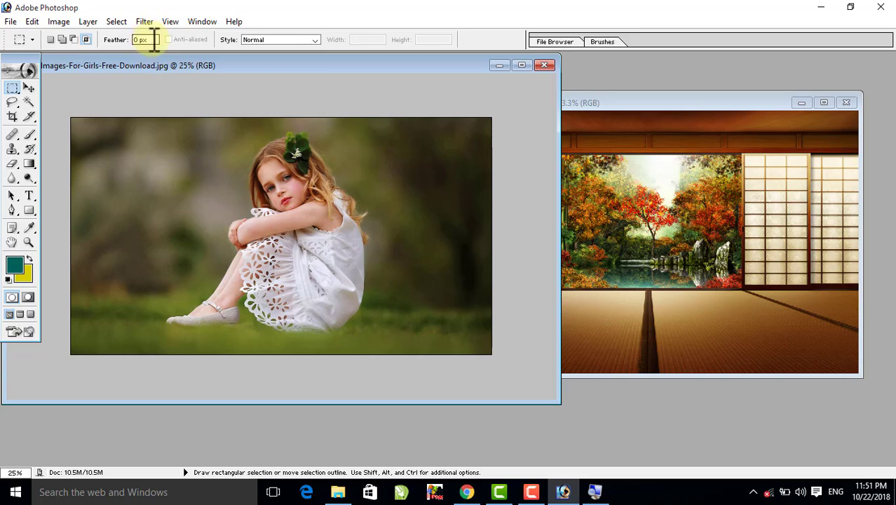
key("super+plus")
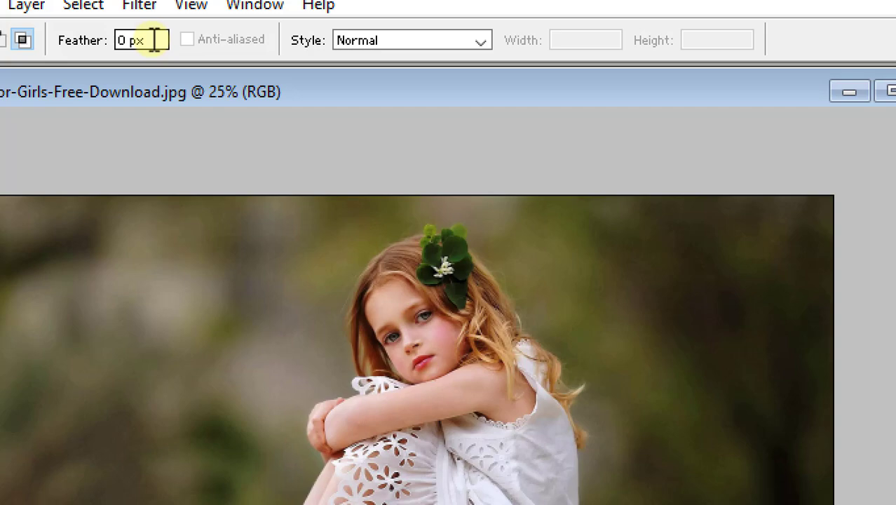
key("super+minus")
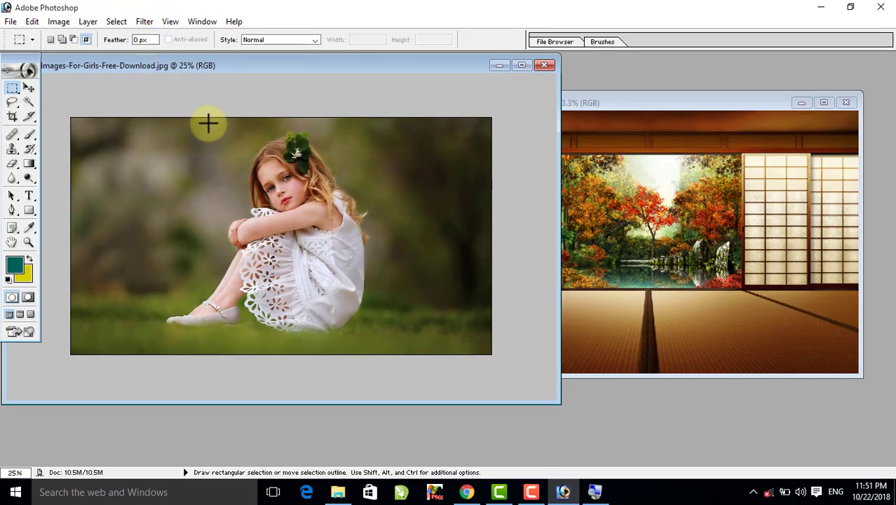
- Draw a rectangular marquee around the girl and move the selected area into the japansese_garden-wide.jpg image
left_click_drag(208, 123, 366, 331)
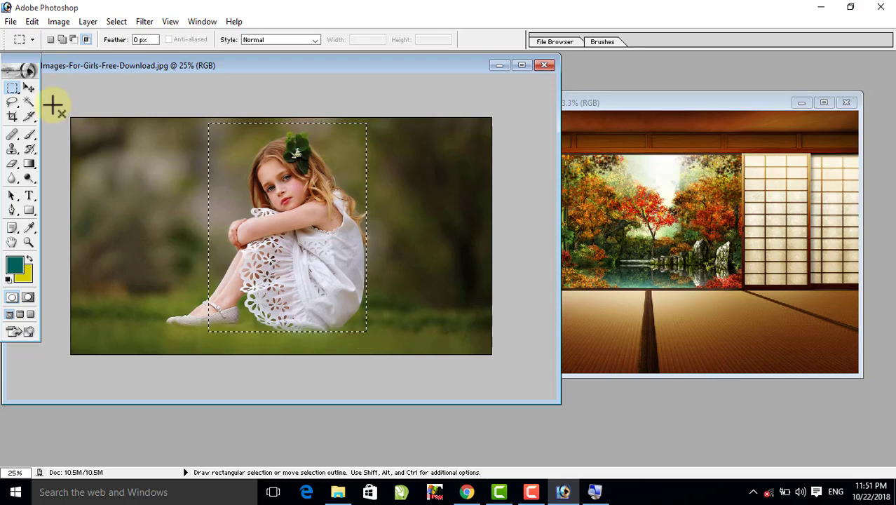
left_click(25, 84)
left_click_drag(260, 189, 545, 246)
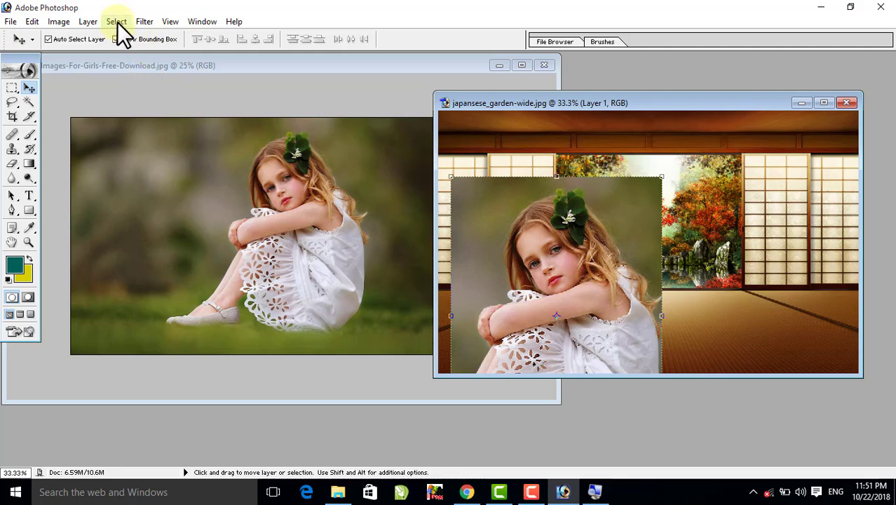
- Delete Layer 1 from the garden image and clear the marquee selection on the girl photo
left_click(90, 24)
mouse_move(117, 61)
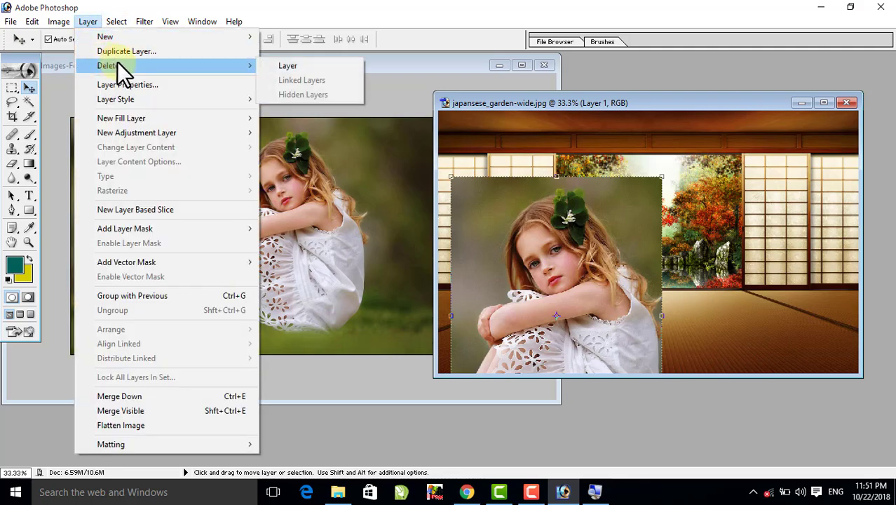
left_click(293, 66)
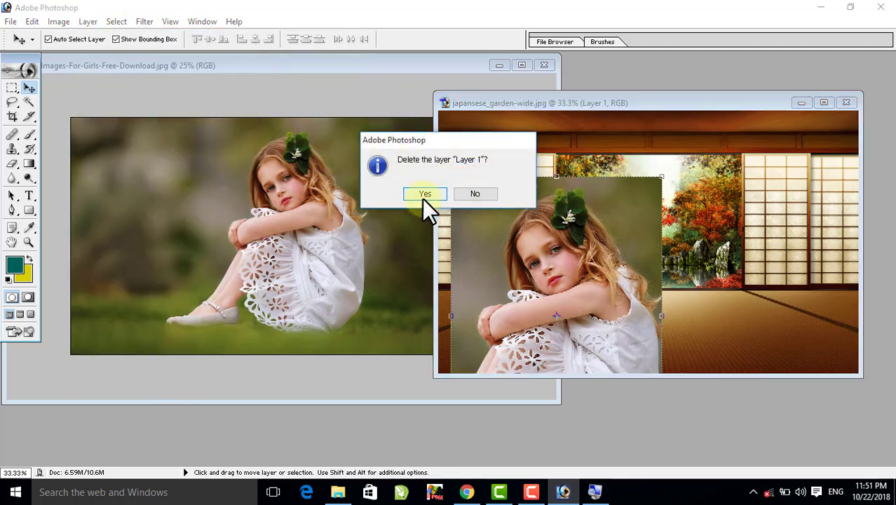
left_click(424, 195)
left_click(368, 143)
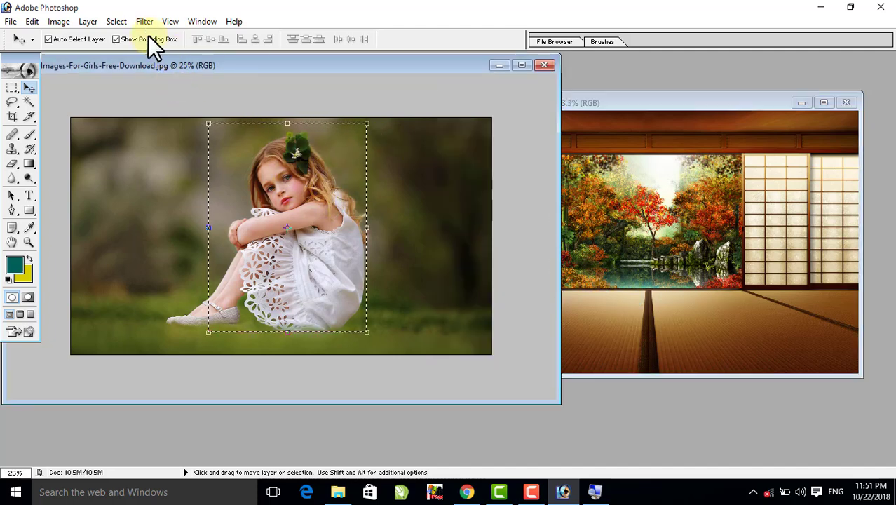
left_click(114, 19)
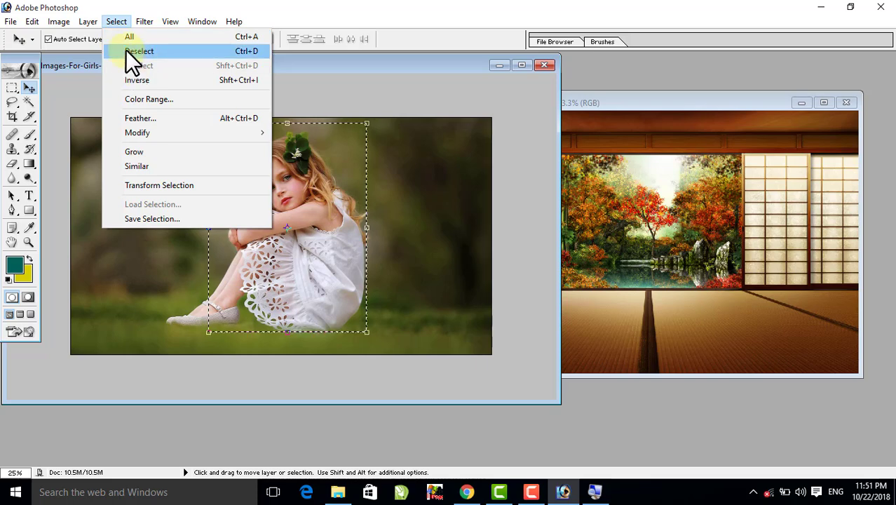
left_click(248, 49)
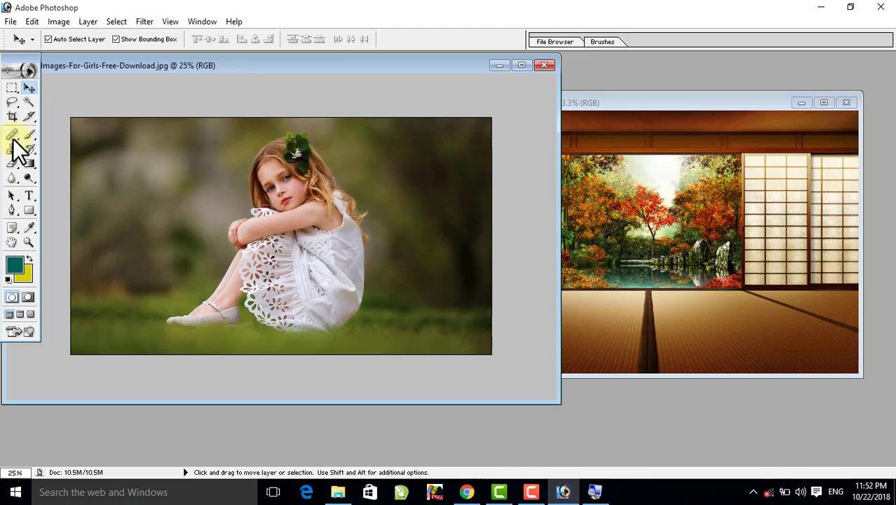
- Set the Rectangular Marquee's feather to 30 px and draw a selection around the girl
left_click(11, 88)
left_click(153, 39)
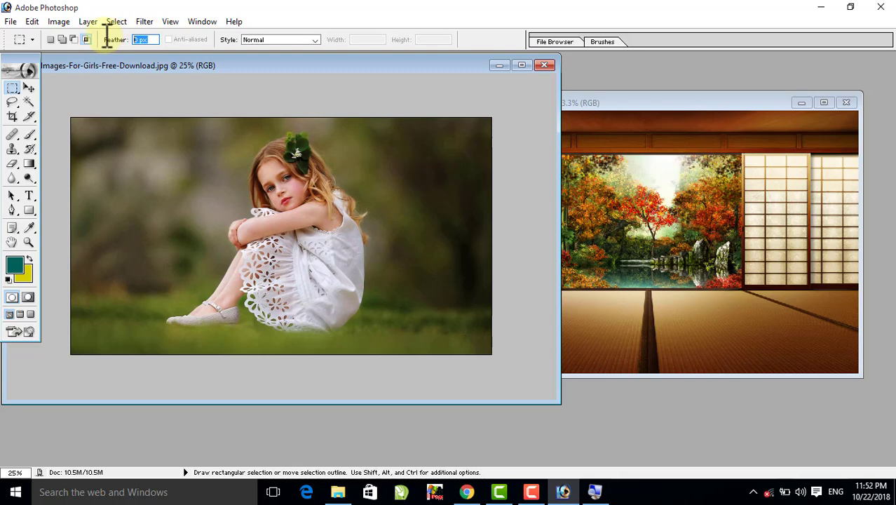
type("30")
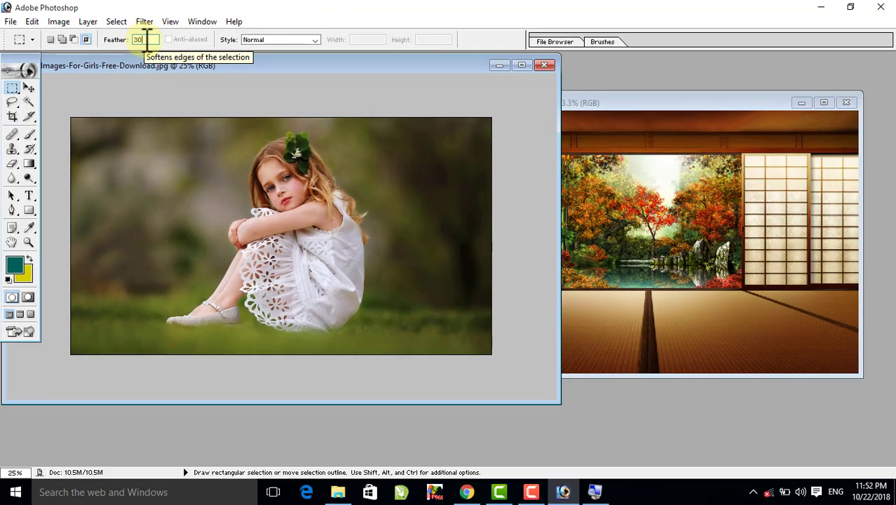
key("Return")
left_click_drag(215, 139, 360, 321)
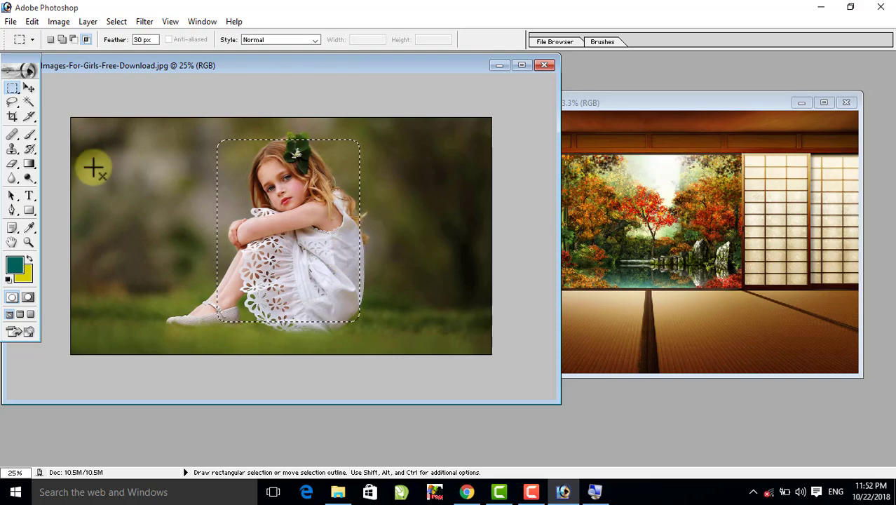
- Move the feathered girl selection into japansese_garden-wide.jpg and reposition it over the left-hand wall panels of the room
left_click(29, 86)
left_click_drag(309, 225, 616, 237)
left_click_drag(660, 179, 672, 214)
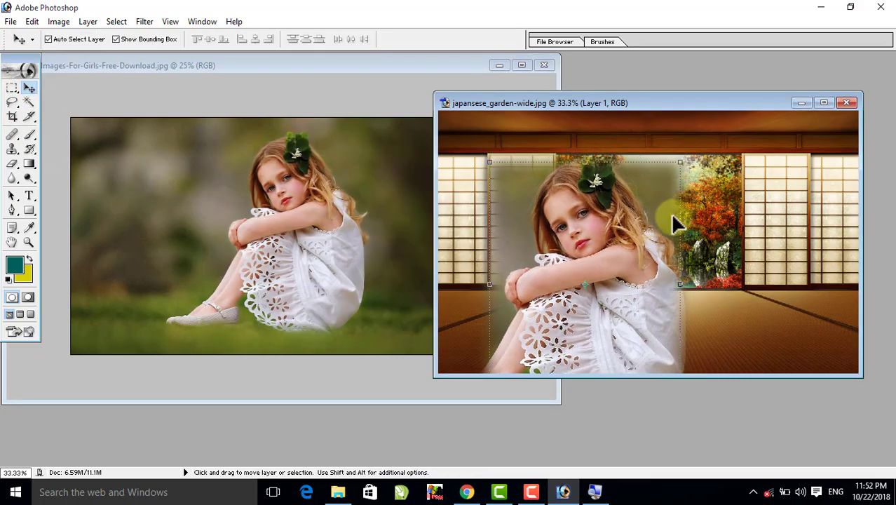
left_click_drag(562, 324, 551, 258)
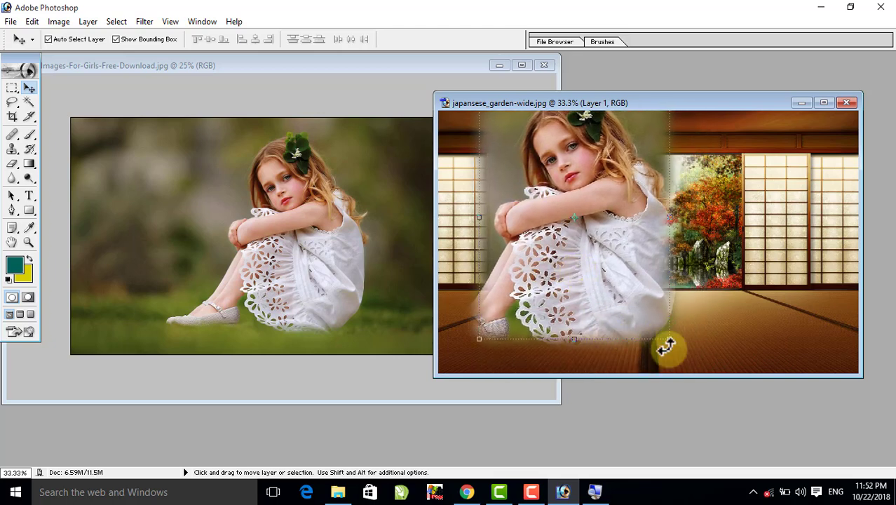
left_click_drag(668, 218, 645, 225)
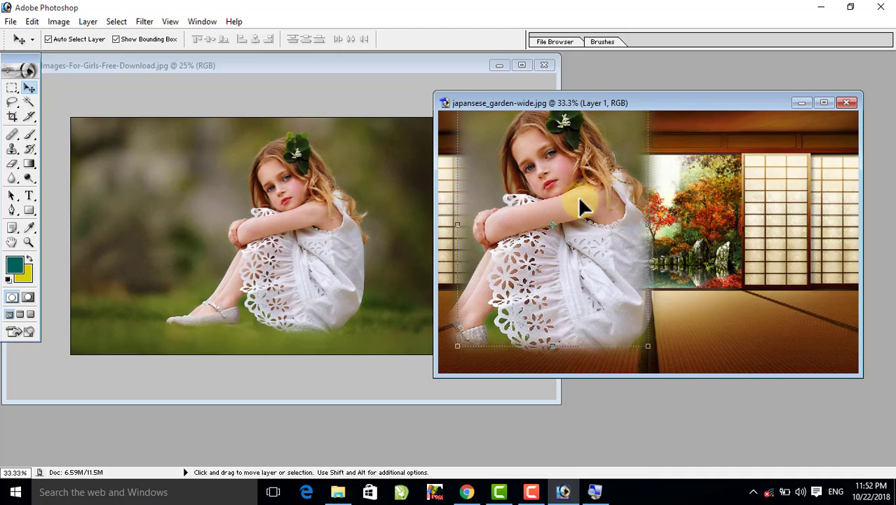
left_click_drag(581, 203, 576, 245)
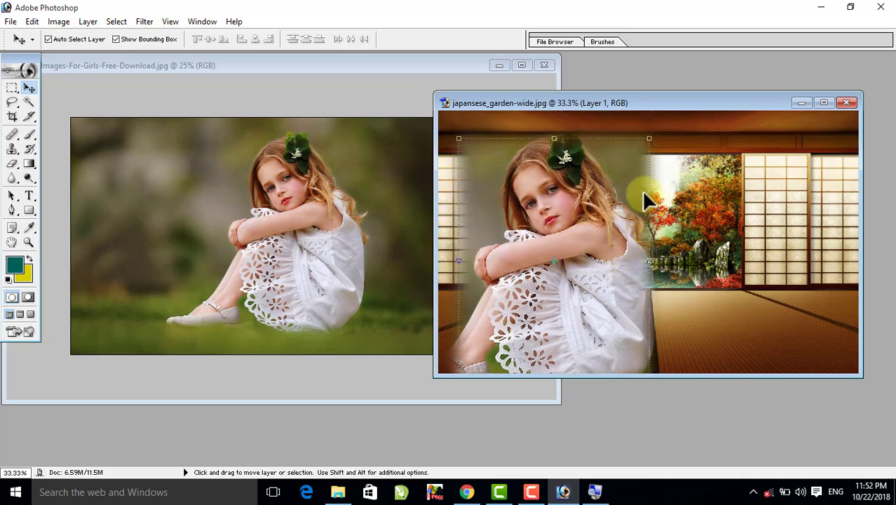
left_click_drag(631, 179, 611, 194)
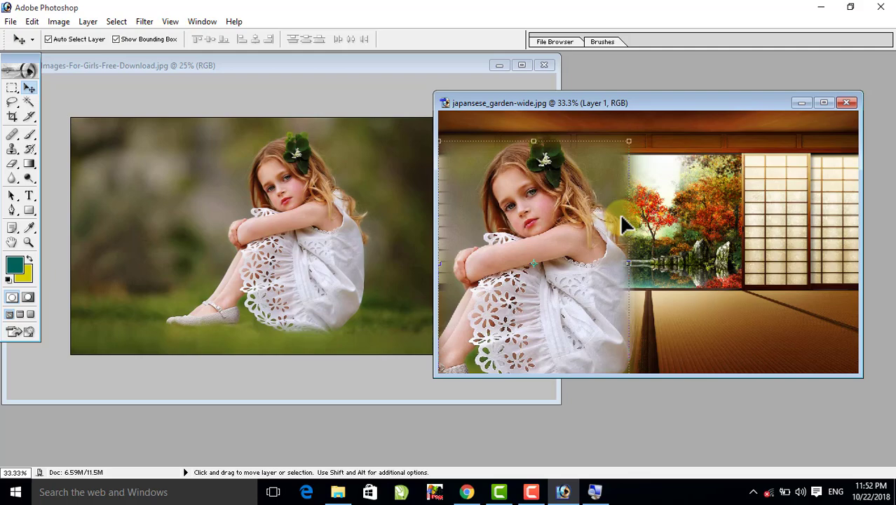
- Delete the feathered girl layer from the garden image and deselect the area on the girl photo
left_click(89, 21)
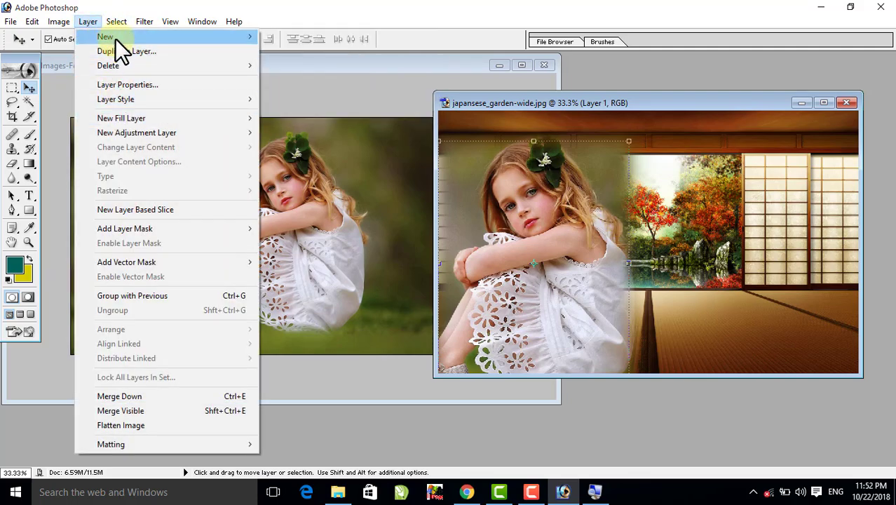
mouse_move(115, 65)
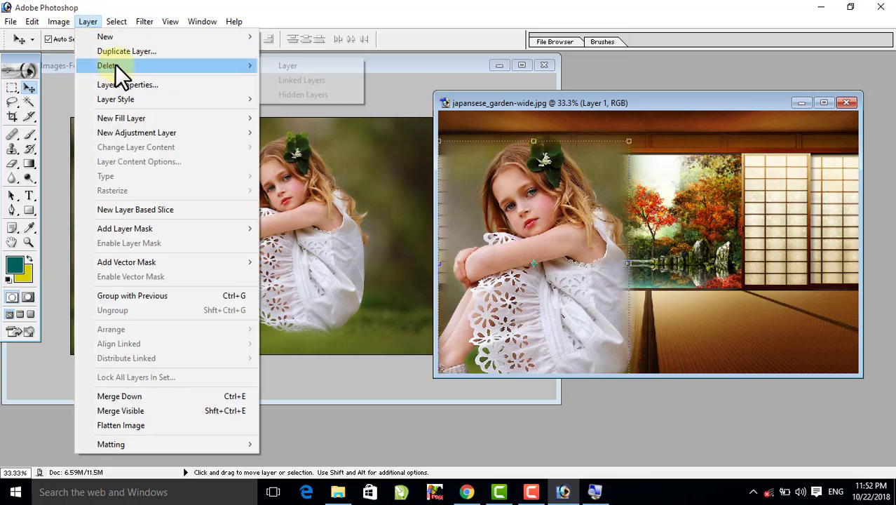
left_click(272, 65)
left_click(439, 194)
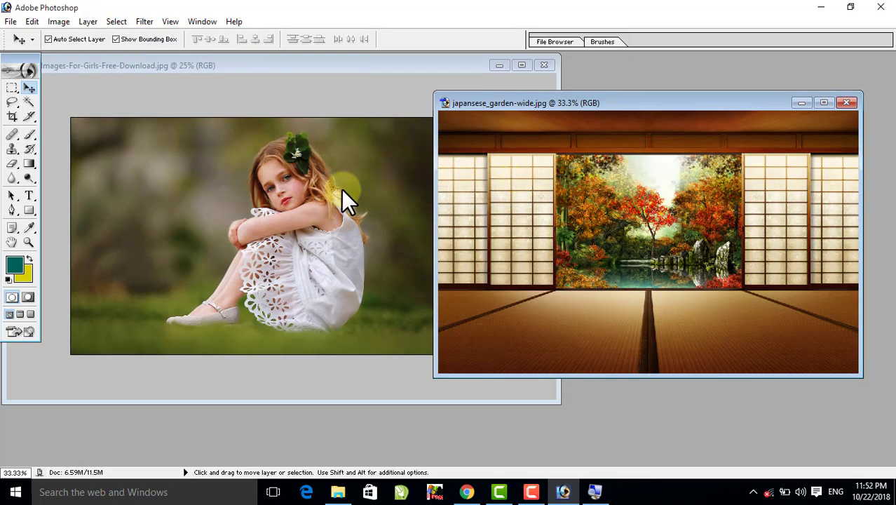
left_click(341, 191)
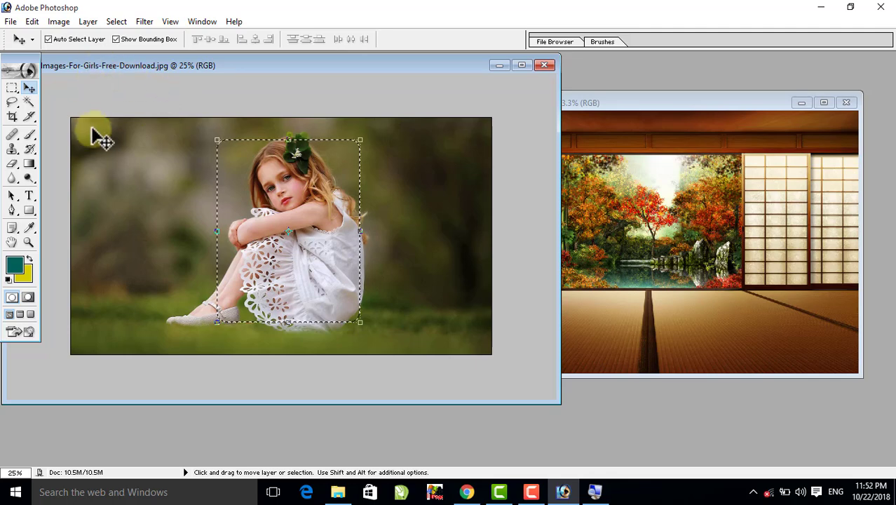
key("ctrl+d")
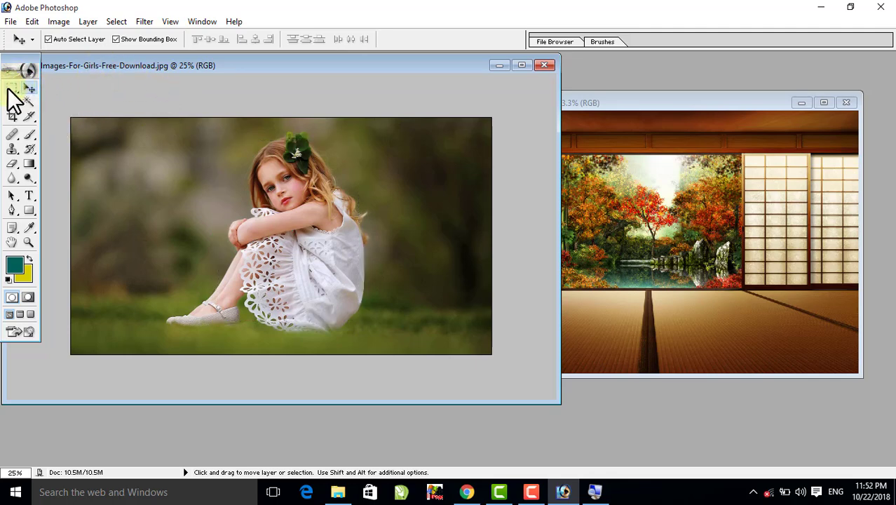
- Set the Rectangular Marquee's feather to 0 px and draw a sharp-cornered selection around the girl
left_click(11, 87)
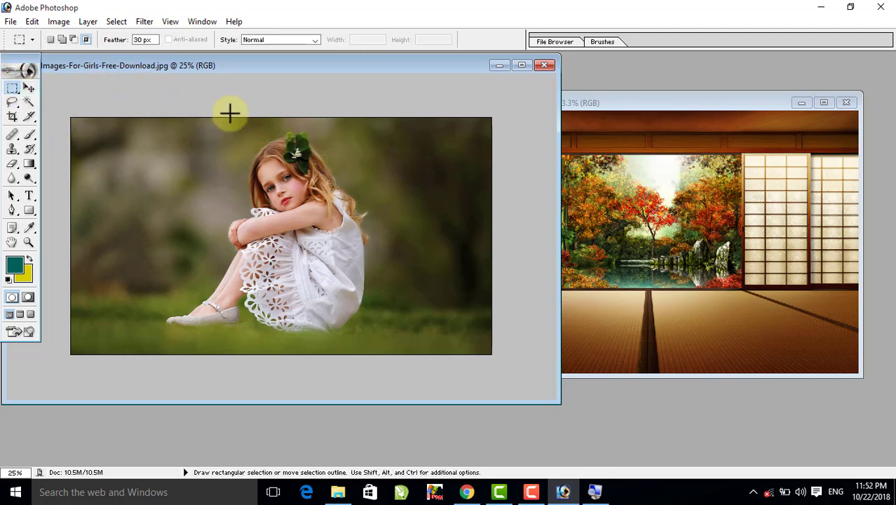
double_click(156, 40)
type("0")
key("Return")
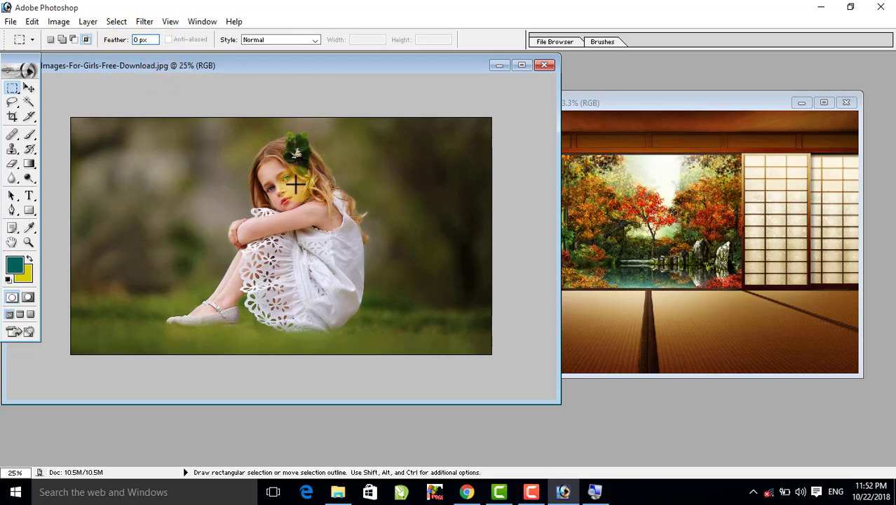
left_click_drag(214, 141, 330, 264)
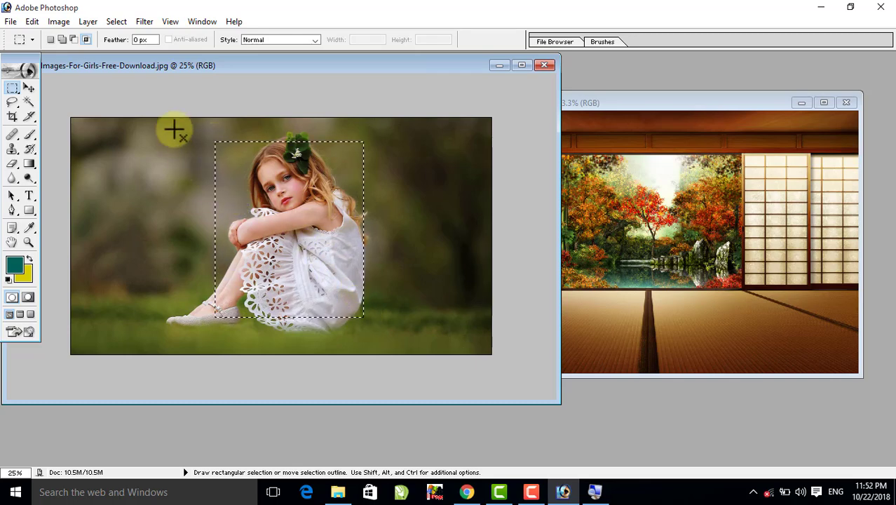
- Apply the Feather command to the existing selection and move the selected girl into the garden image
left_click(120, 21)
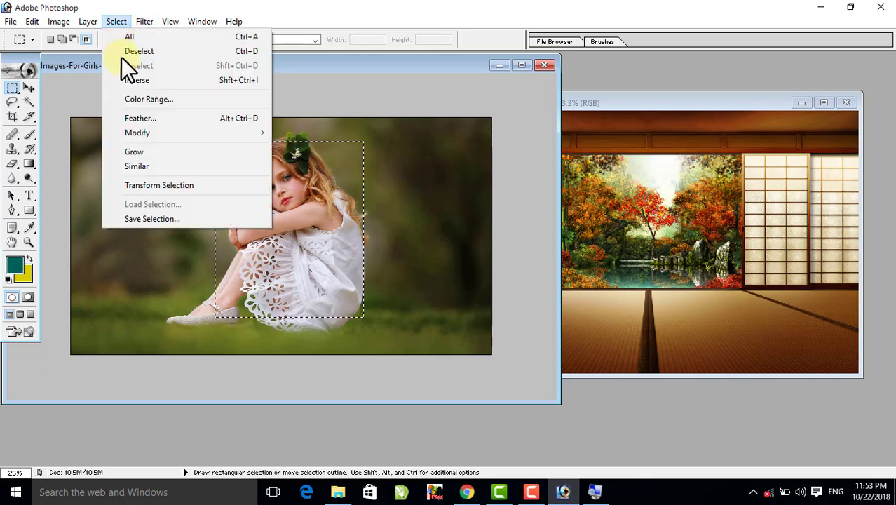
left_click(229, 118)
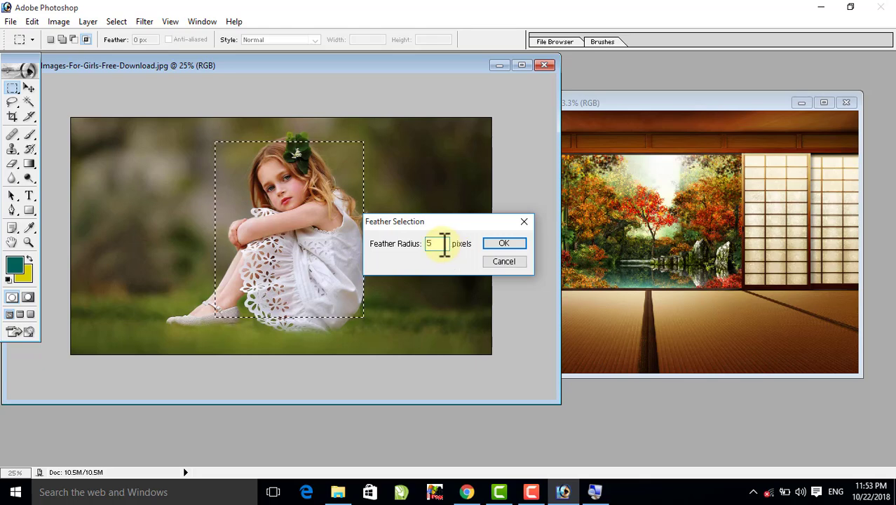
left_click(505, 244)
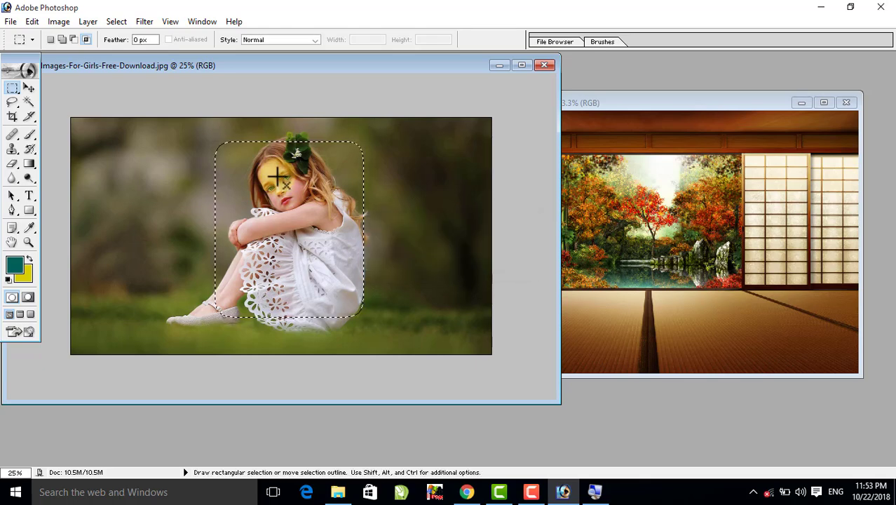
left_click(28, 87)
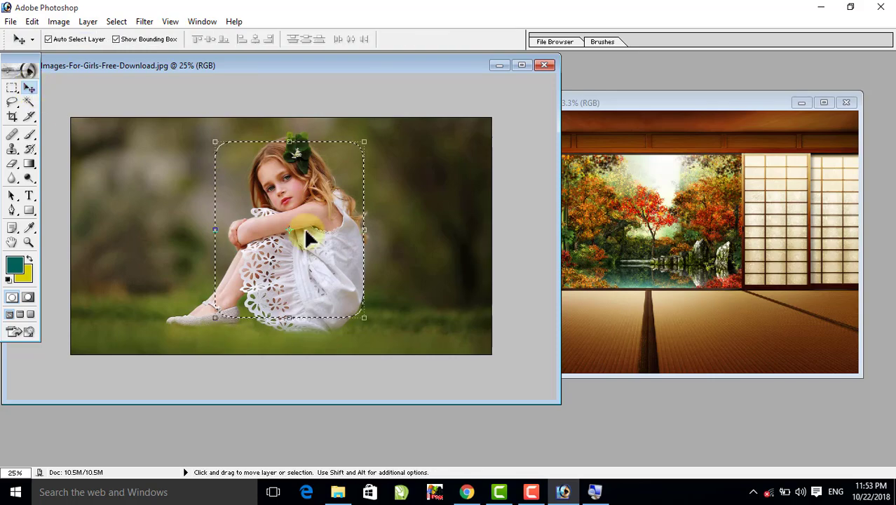
left_click_drag(304, 227, 634, 240)
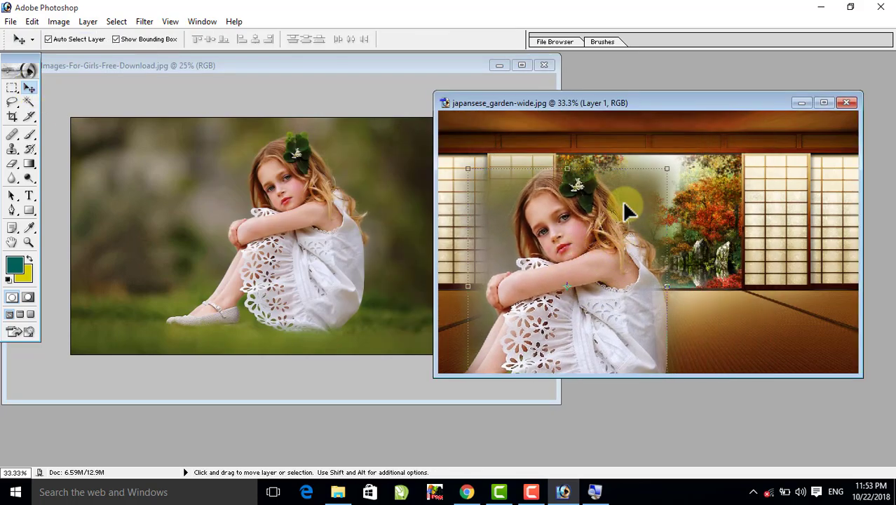
- Close the garden image and the girl photo without saving the changes to either
left_click(845, 102)
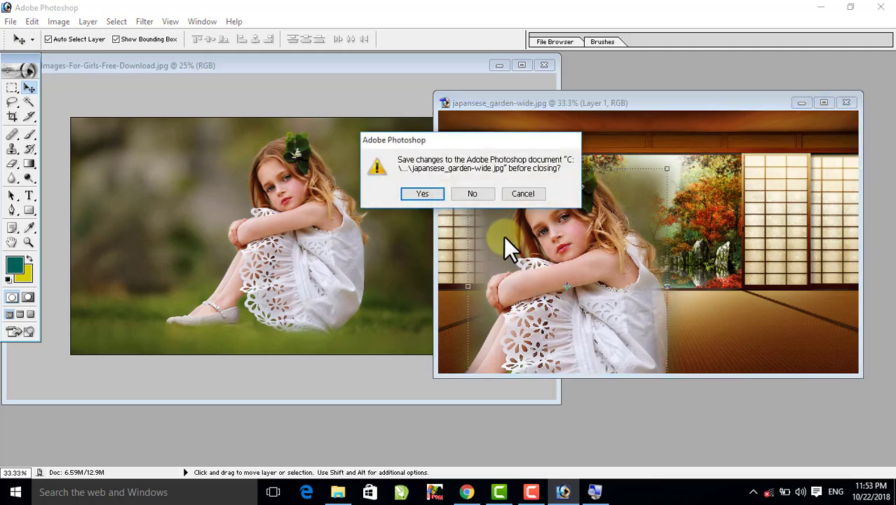
left_click(480, 199)
left_click(544, 65)
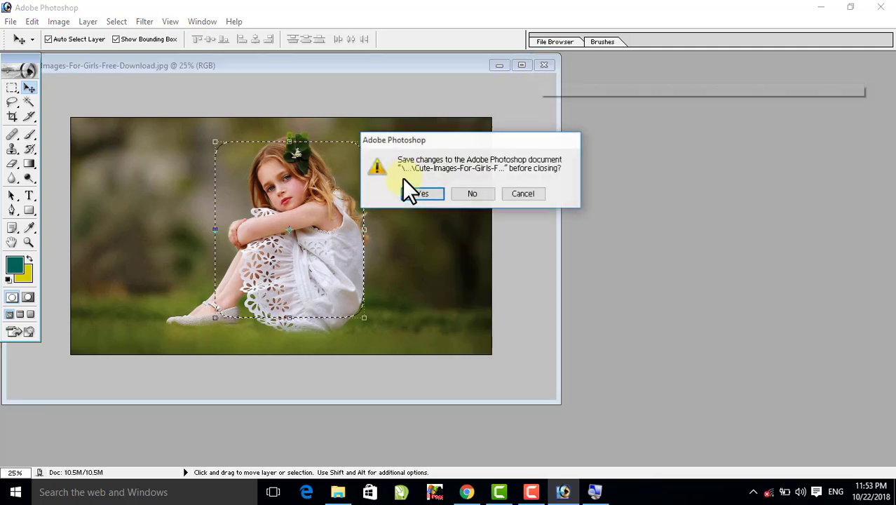
left_click(465, 190)
- Show the list of marquee tool variants with the Rectangular Marquee Tool active
left_click(10, 87)
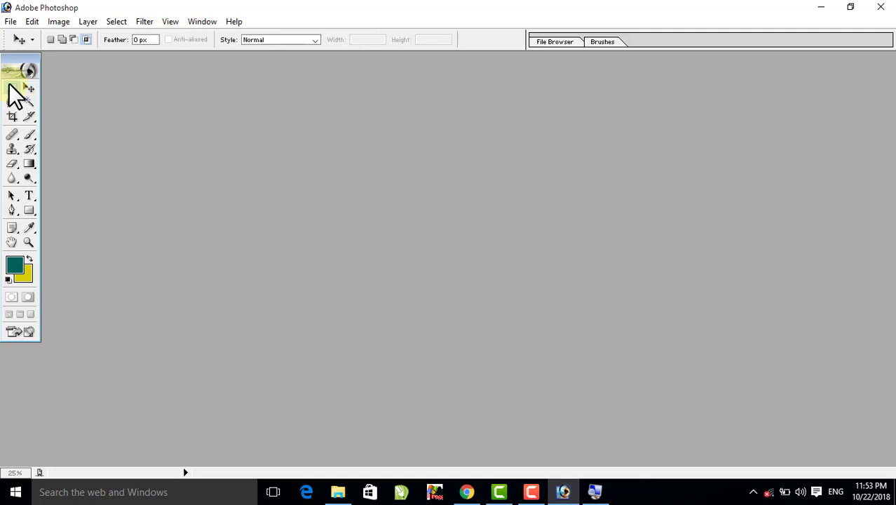
left_click_drag(11, 88, 39, 90)
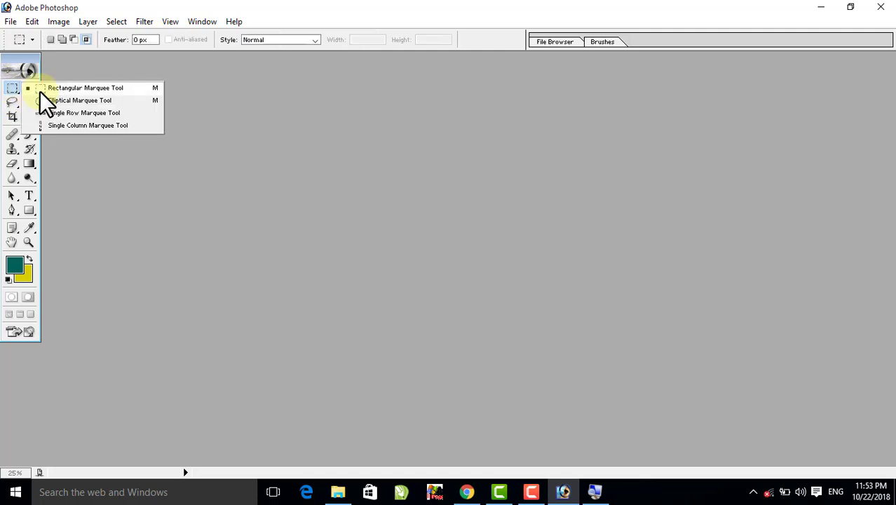
left_click(107, 73)
- Switch to the picture folder in File Explorer and open 3D-glass-of-balls-amazing-view.jpg in a maximized Photoshop window
left_click(821, 7)
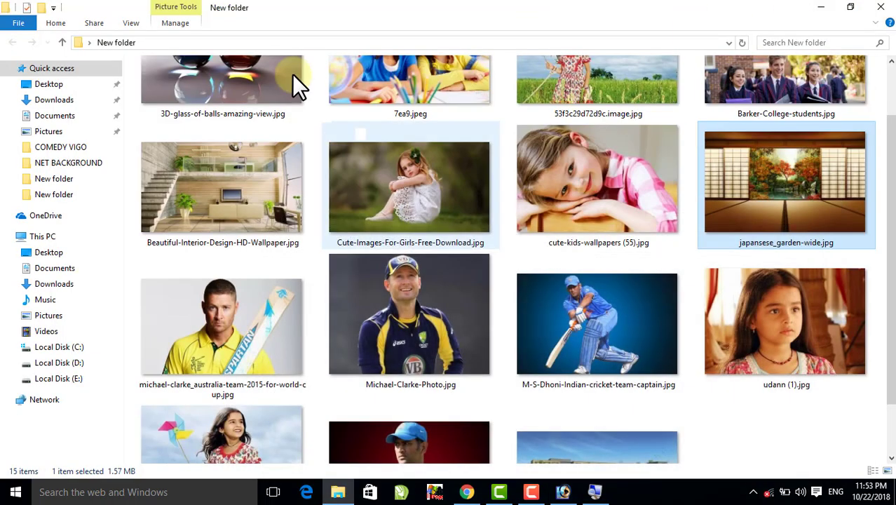
scroll(502, 210, "up", 1)
left_click(224, 126)
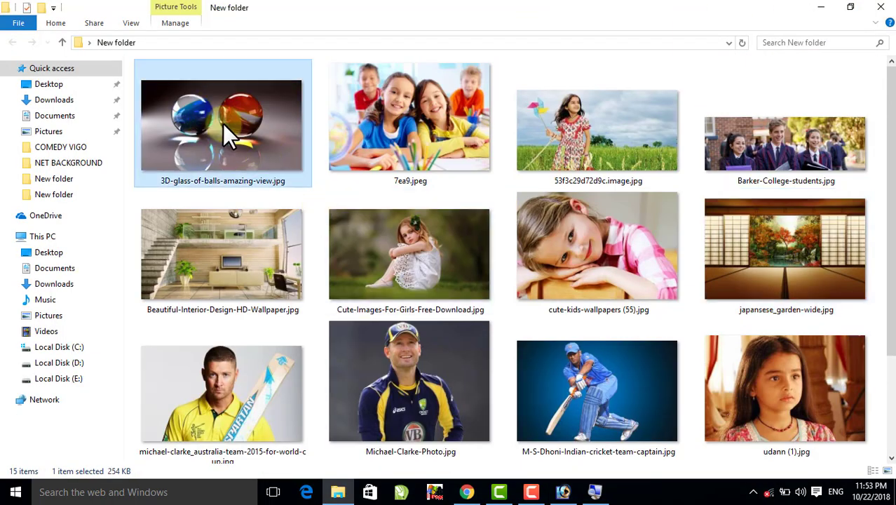
left_click_drag(224, 126, 457, 343)
left_click(602, 65)
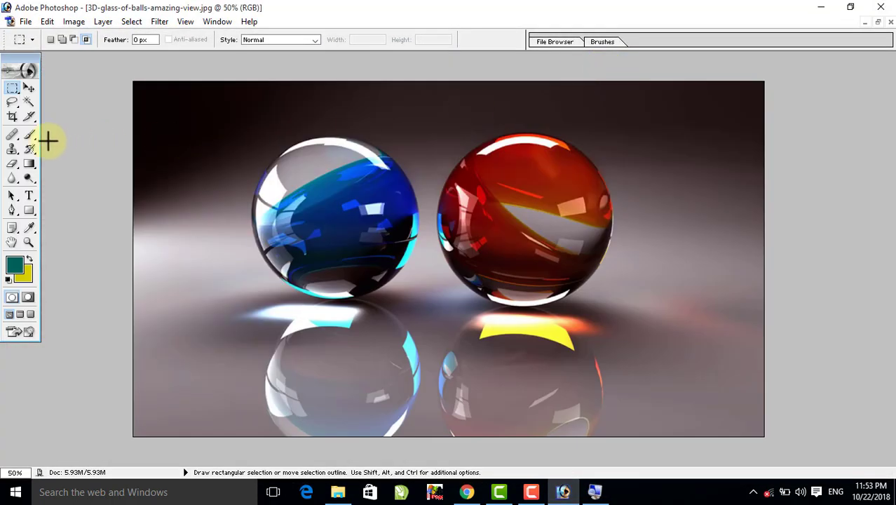
- Draw a circular selection over the blue glass ball with the Elliptical Marquee Tool
left_click(12, 89)
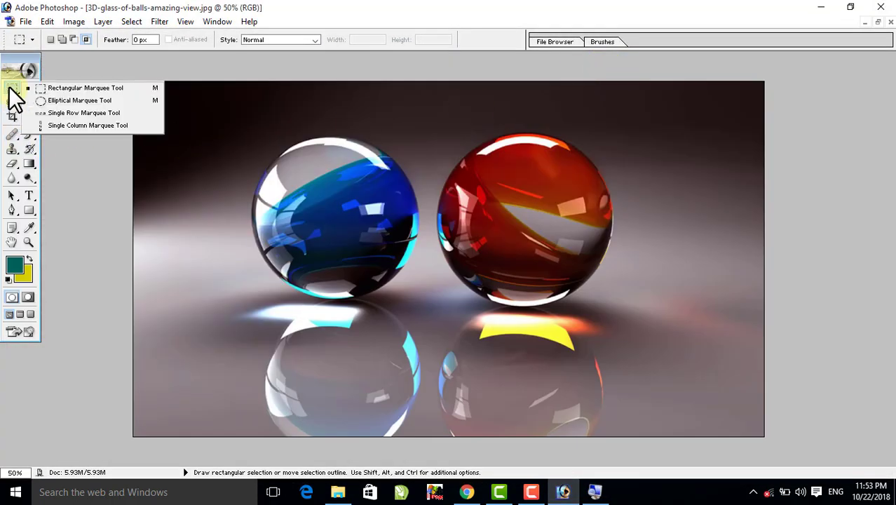
left_click(42, 100)
left_click_drag(267, 158, 405, 294)
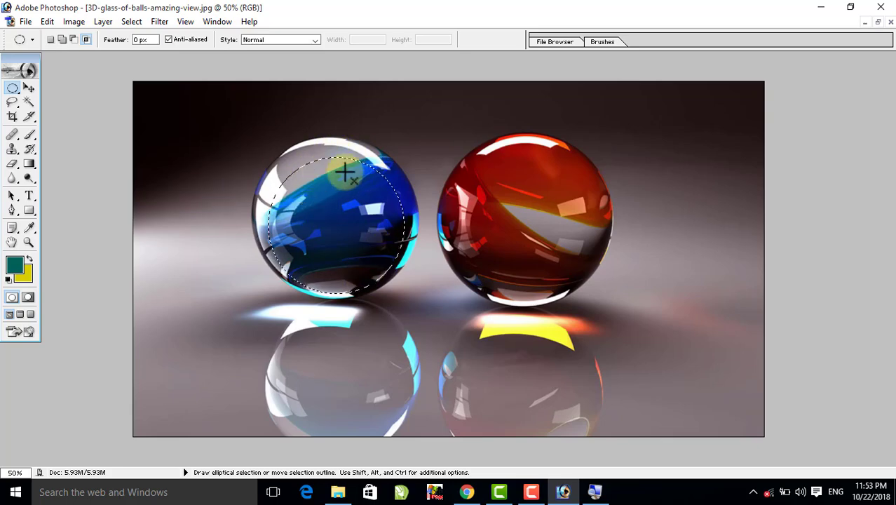
- Try enlarging the selected part of the blue ball to about 147% by 137% over the red ball, and undo the change
left_click(28, 87)
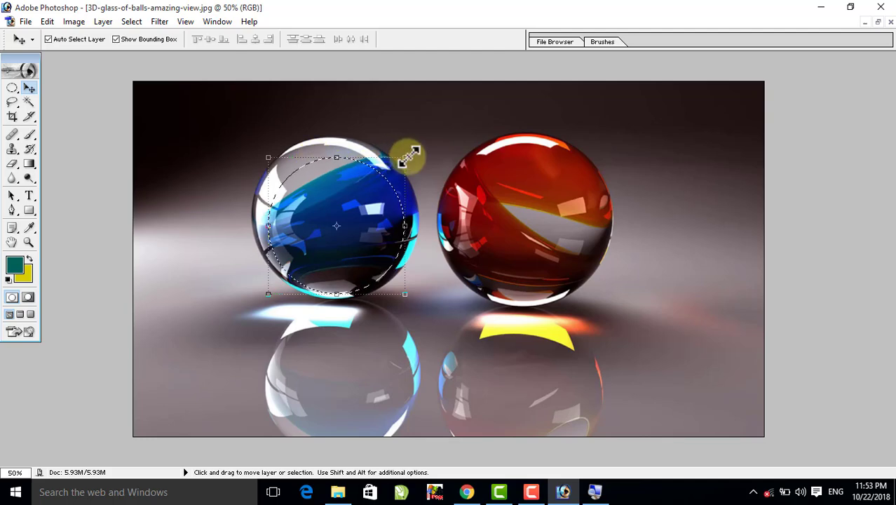
left_click_drag(409, 155, 476, 104)
left_click_drag(424, 172, 470, 288)
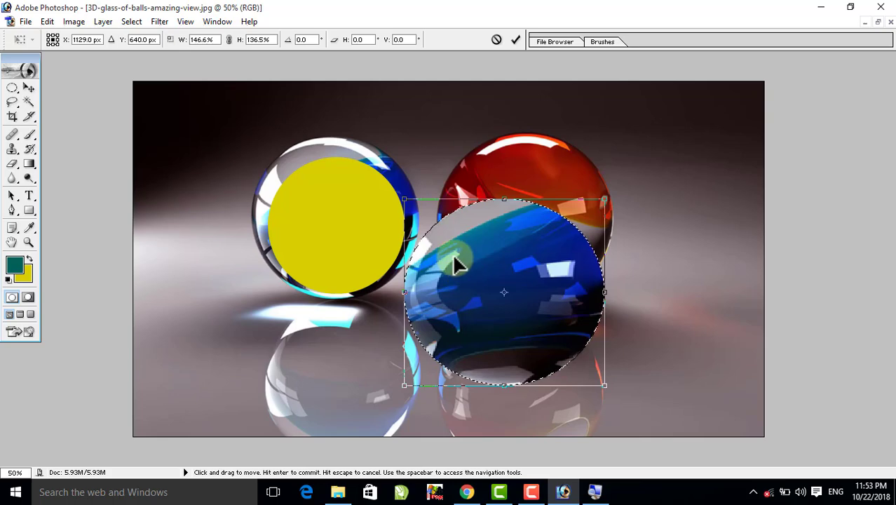
key("Return")
key("ctrl+z")
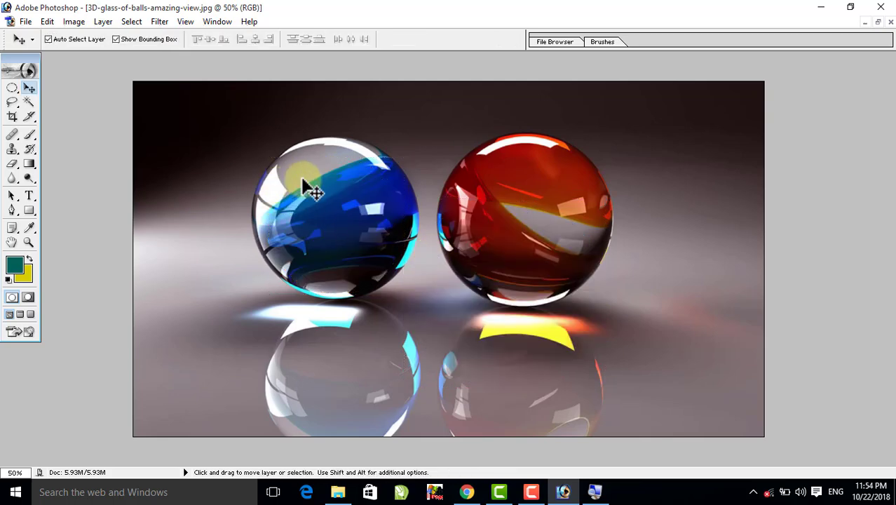
- Draw an elliptical selection on the blue ball and fit it to the ball's outline with Transform Selection, about 122.7% wide and 125.8% high
left_click(12, 89)
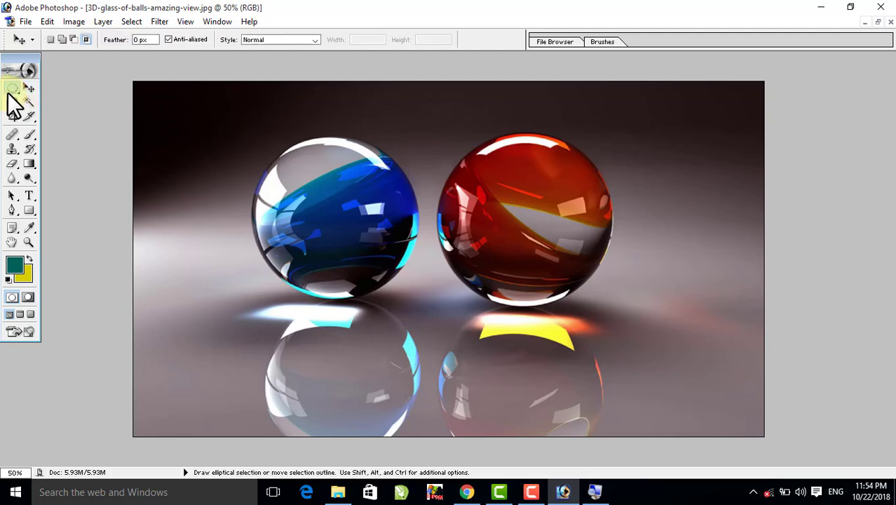
left_click_drag(270, 157, 406, 288)
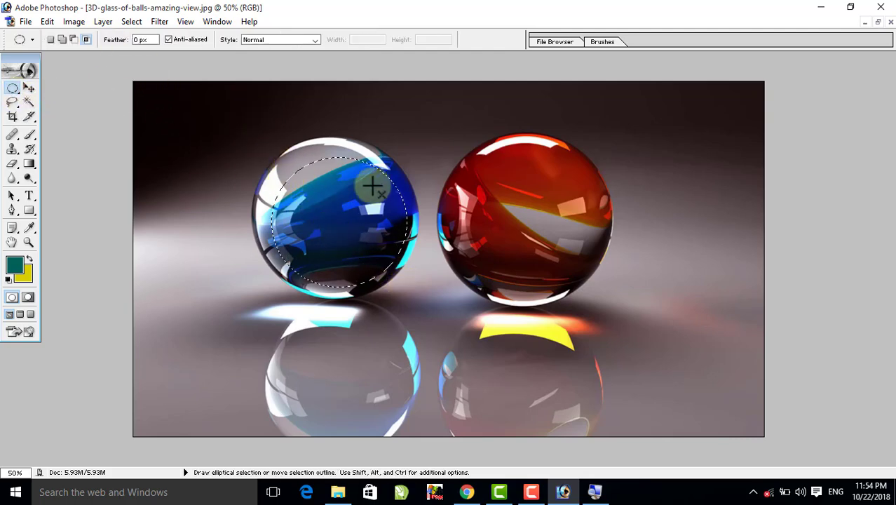
left_click(128, 21)
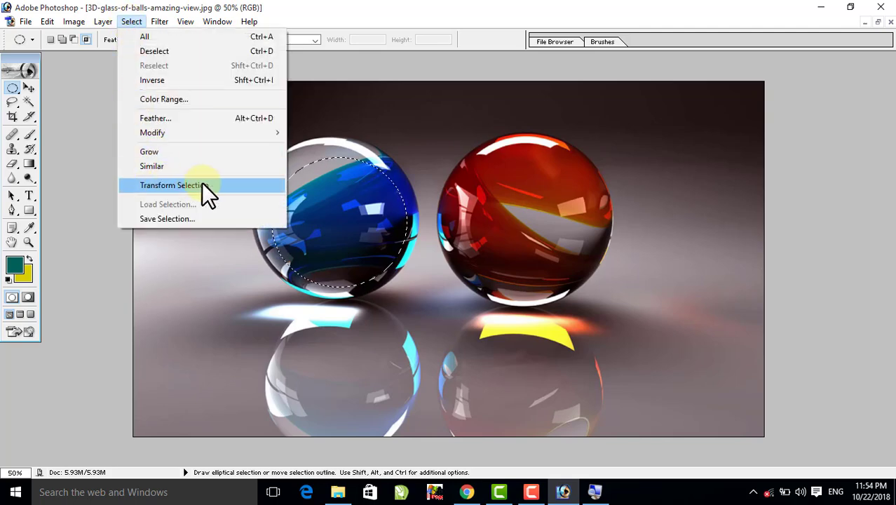
left_click(178, 185)
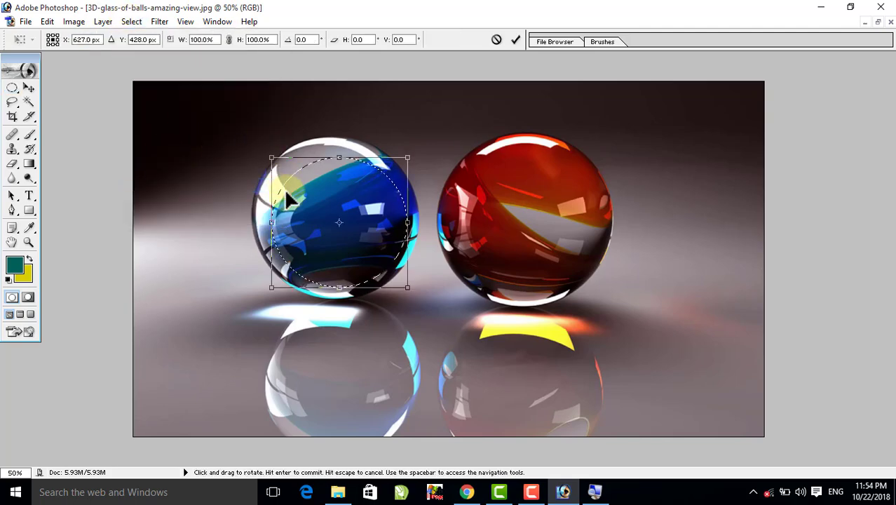
left_click_drag(341, 156, 341, 135)
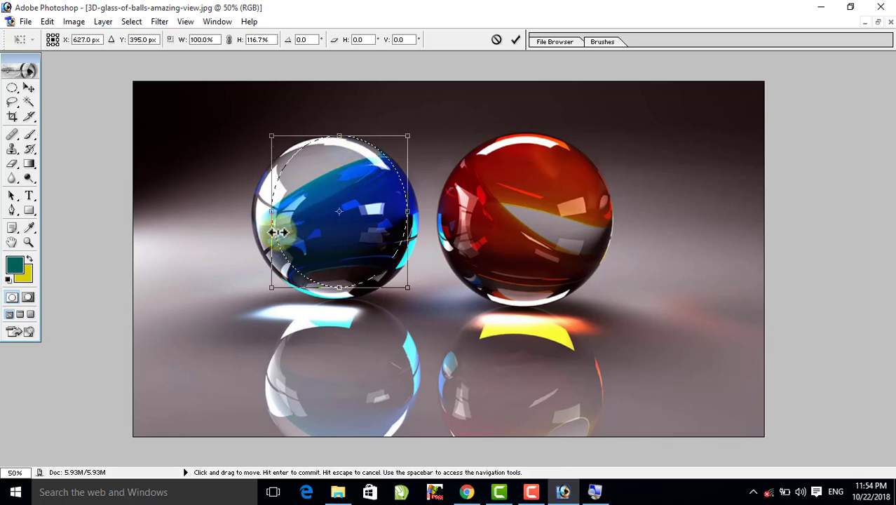
left_click_drag(271, 211, 251, 211)
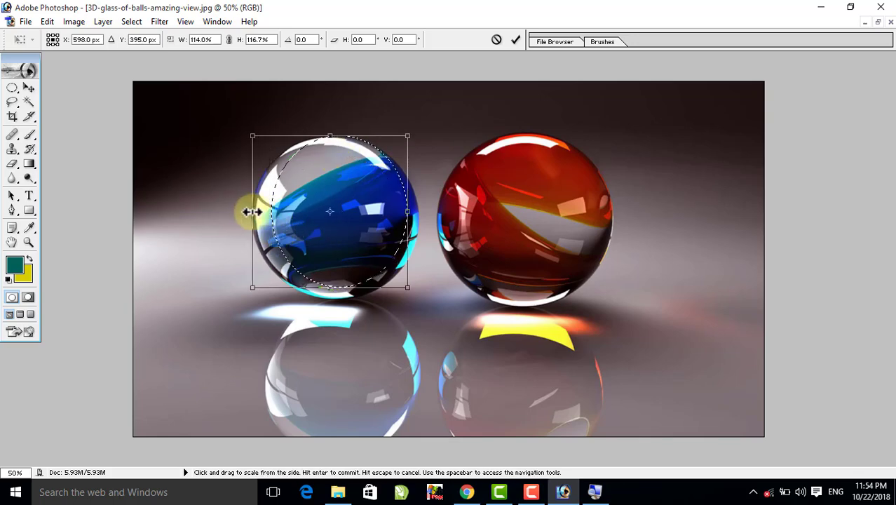
left_click_drag(408, 216, 418, 210)
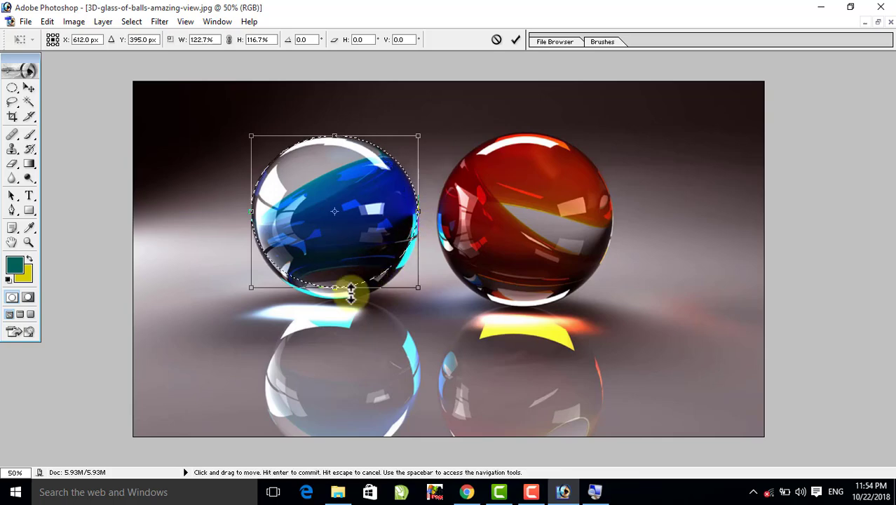
left_click_drag(334, 286, 329, 298)
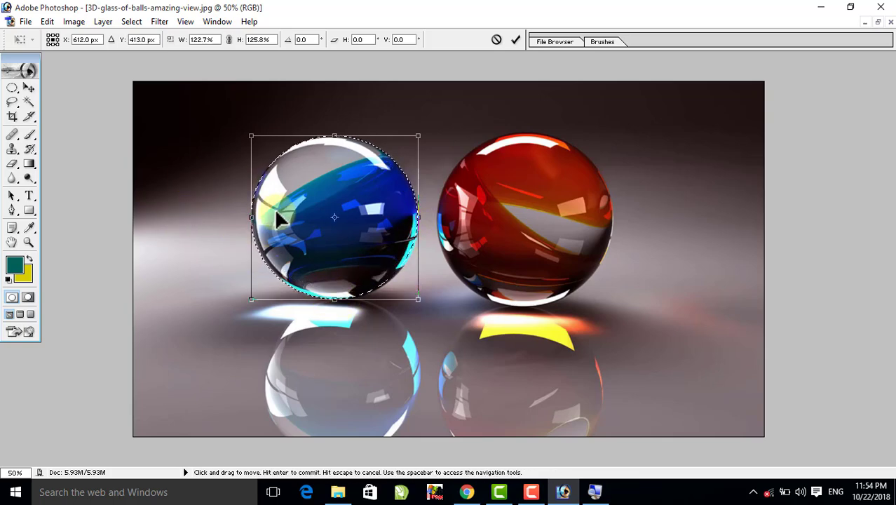
key("Return")
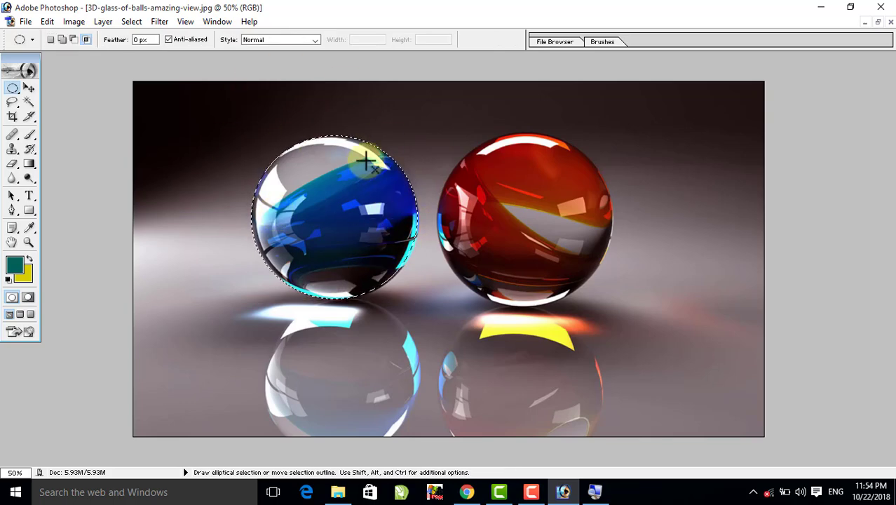
- Float the glass-ball image and open 53f3c29d72d9c.image.jpg from the File Explorer picture folder in Photoshop, placed clear of the blue ball
left_click(28, 88)
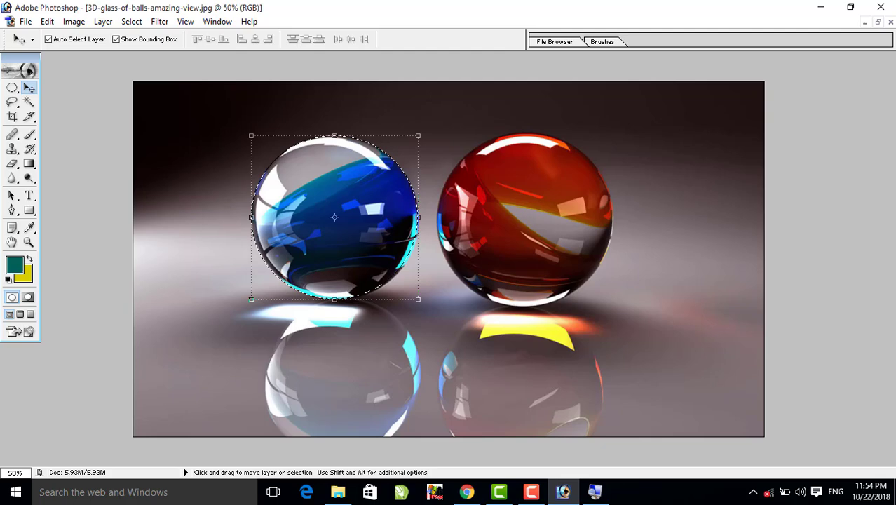
left_click(877, 22)
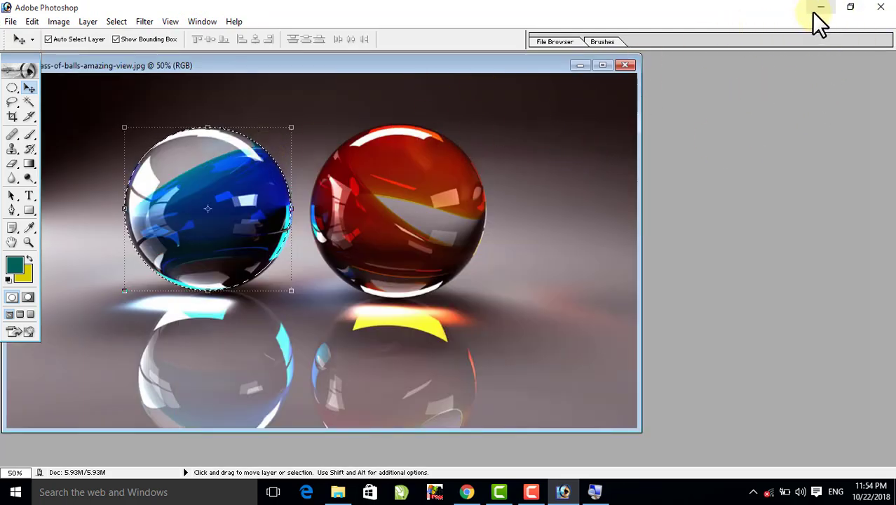
left_click(851, 7)
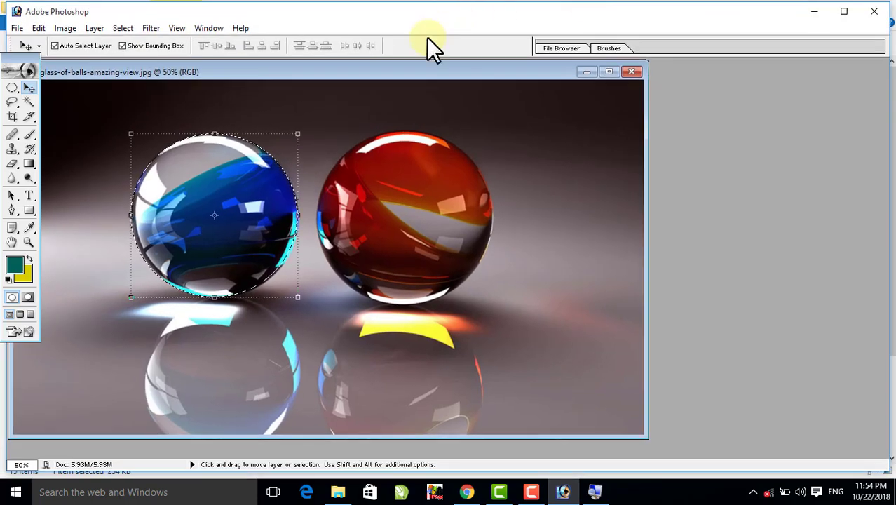
left_click(829, 13)
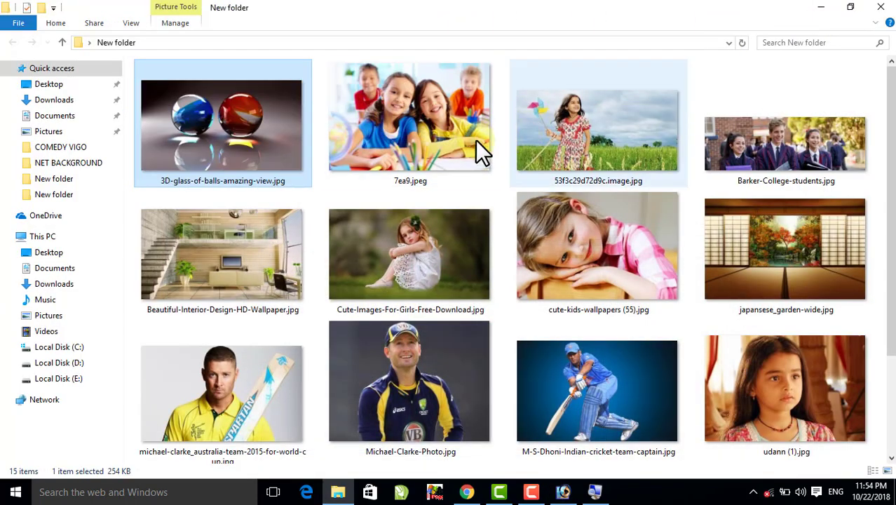
left_click(587, 118)
left_click_drag(587, 117, 700, 291)
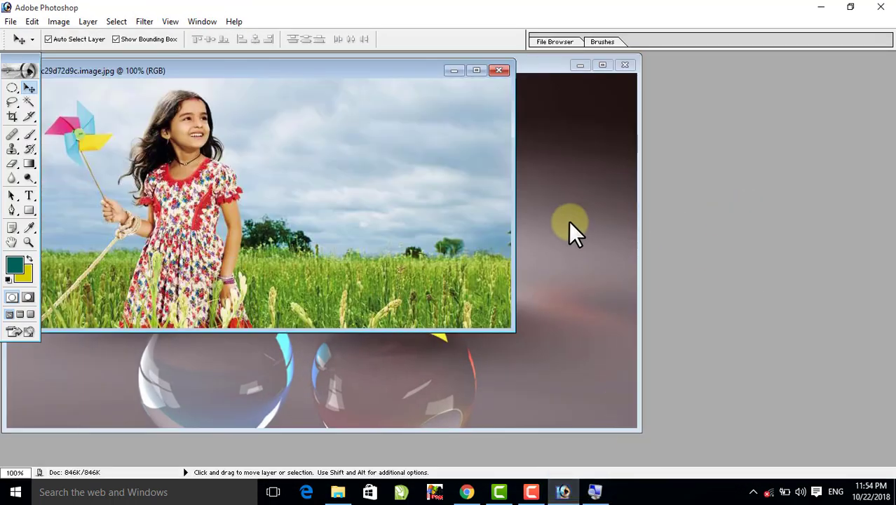
left_click_drag(261, 64, 568, 203)
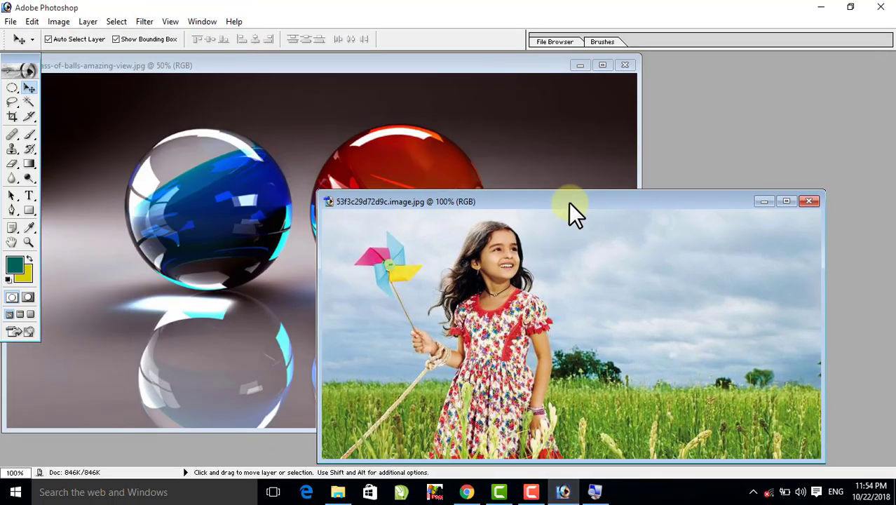
- Copy the selected blue ball into the girl photo with the Move tool and place it beside the girl
left_click(234, 184)
left_click_drag(196, 187, 674, 352)
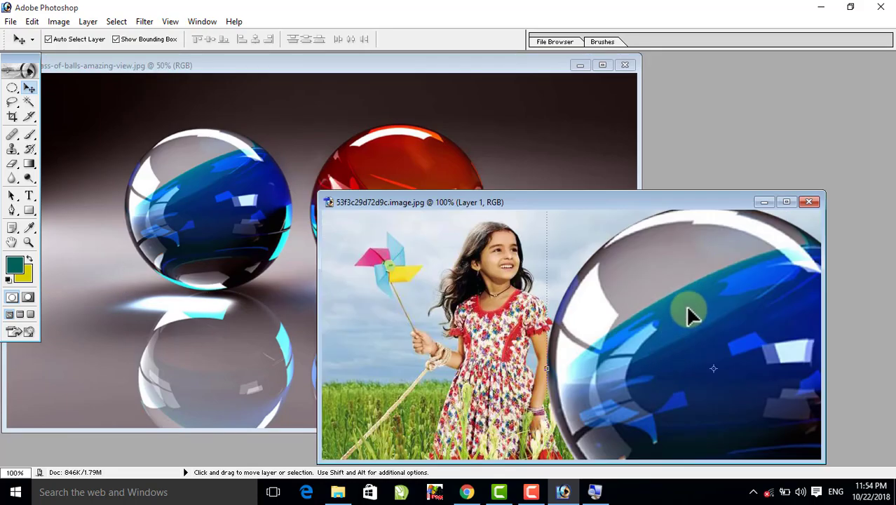
left_click_drag(687, 308, 788, 228)
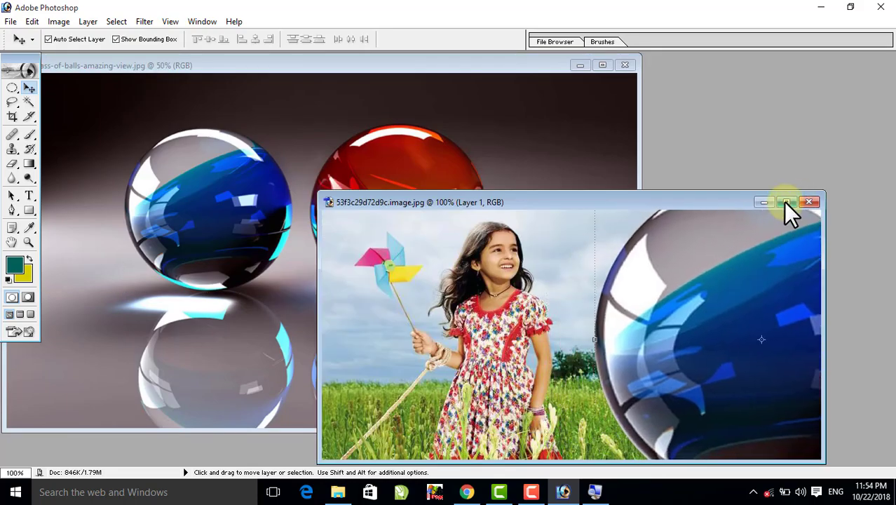
- Maximize the girl photo, scale the blue ball proportionally to about 54.8%, and position it in front of the sky and grass beside the girl
left_click(786, 202)
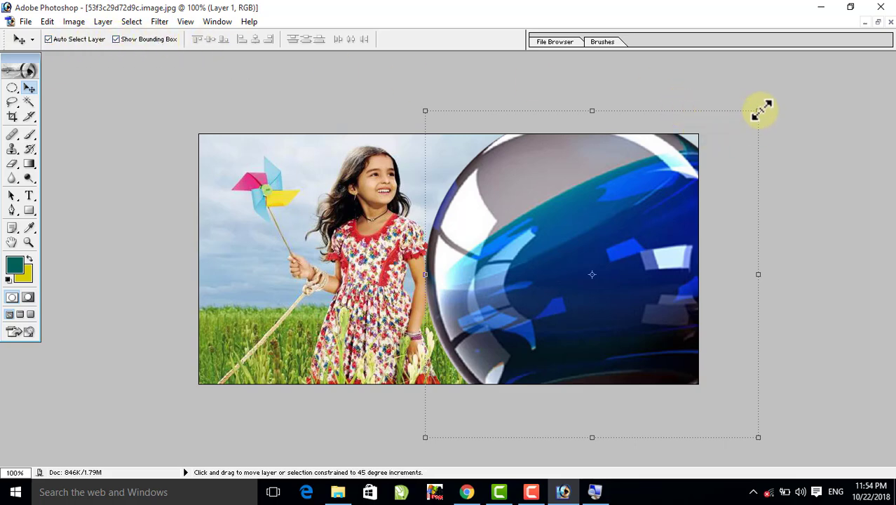
left_click_drag(759, 110, 608, 257)
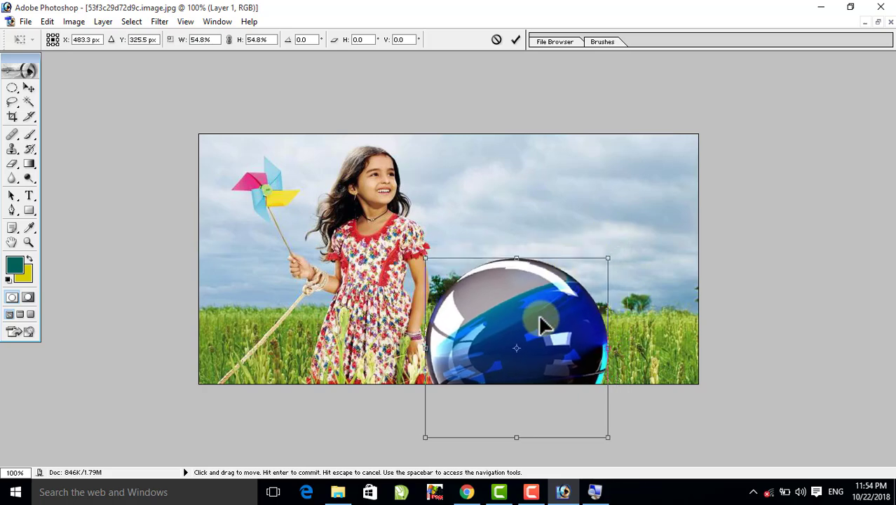
left_click_drag(543, 324, 601, 253)
key("Return")
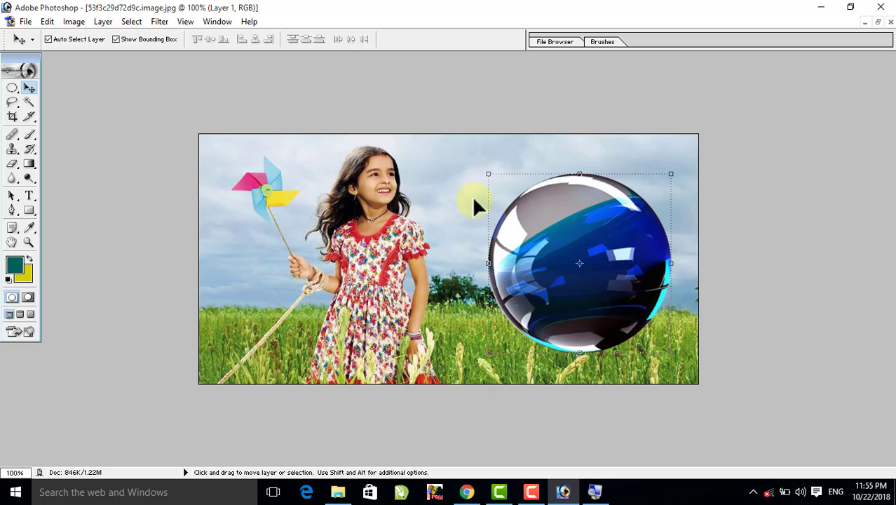
- Return to the floating glass-ball image and deselect the blue ball
left_click(878, 22)
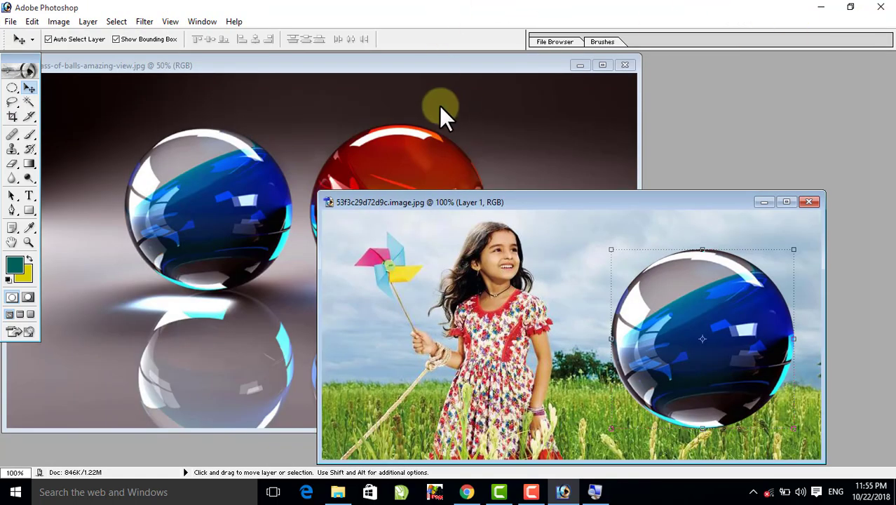
left_click(342, 120)
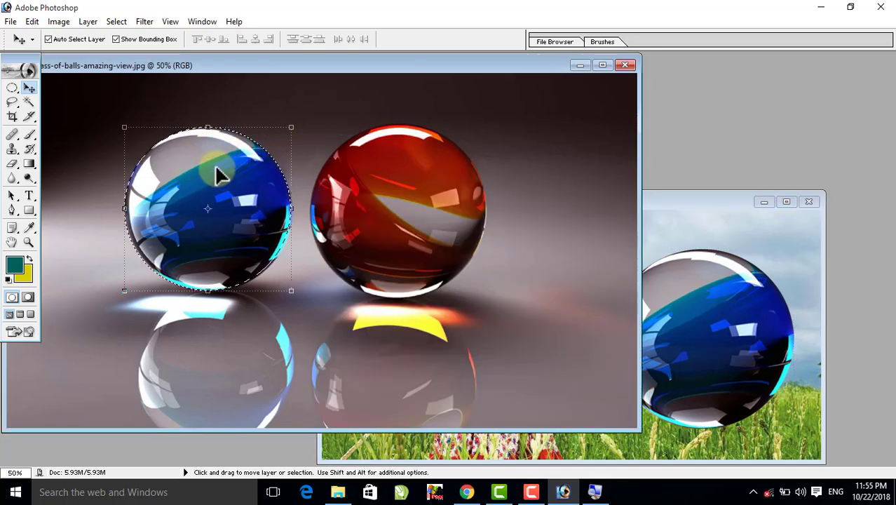
left_click(708, 53)
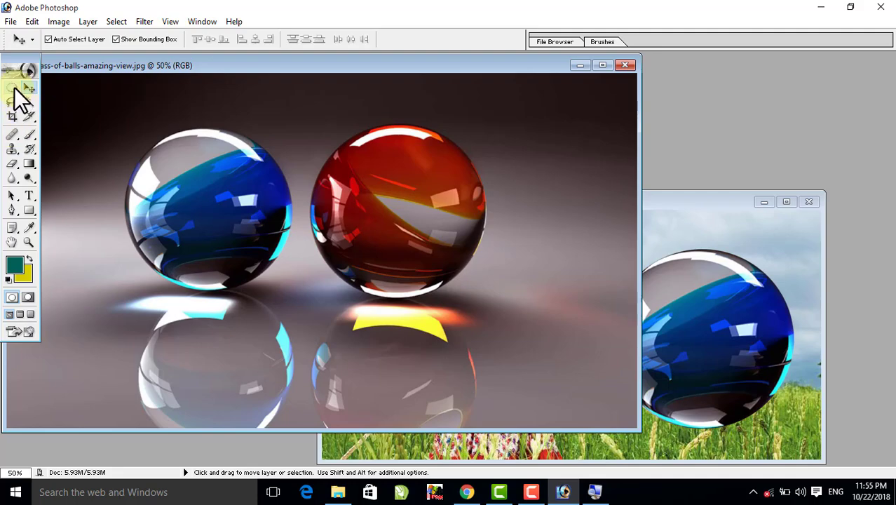
- Switch to the picture folder in File Explorer and open japansese_garden-wide.jpg in a maximized Photoshop window with the Elliptical Marquee Tool active
left_click_drag(14, 87, 63, 104)
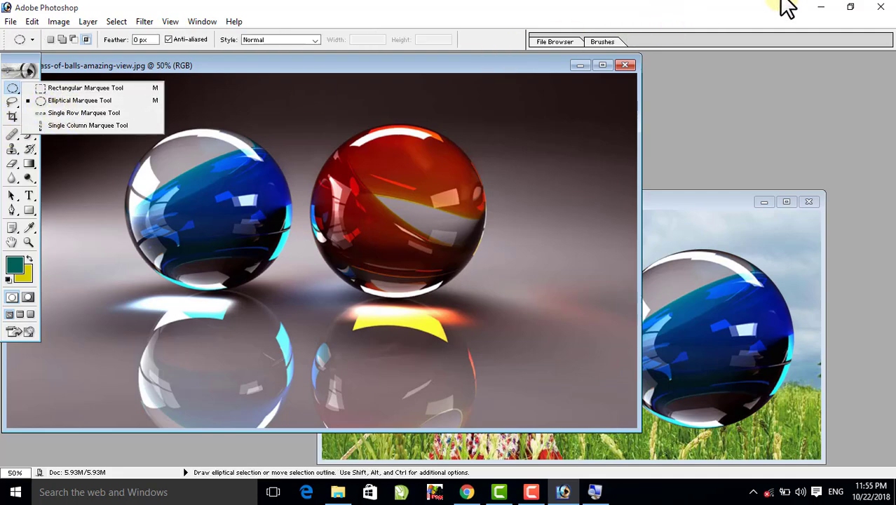
left_click(824, 8)
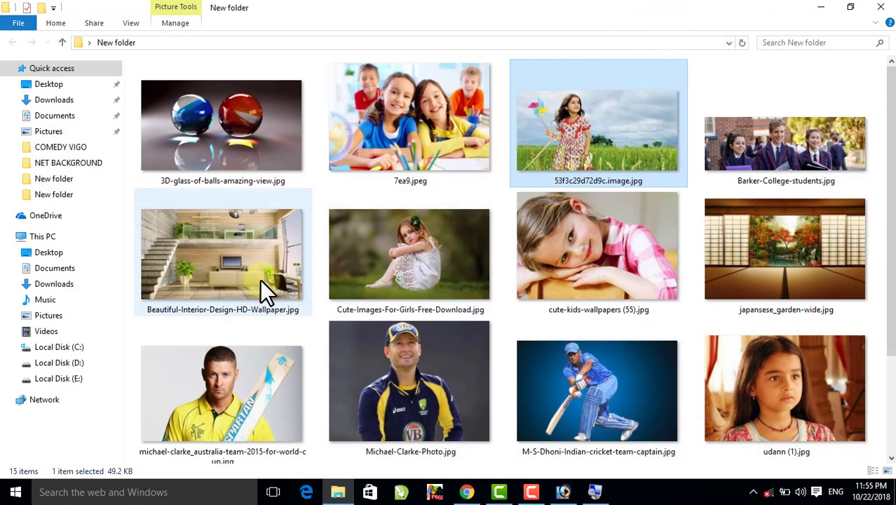
left_click_drag(787, 266, 489, 275)
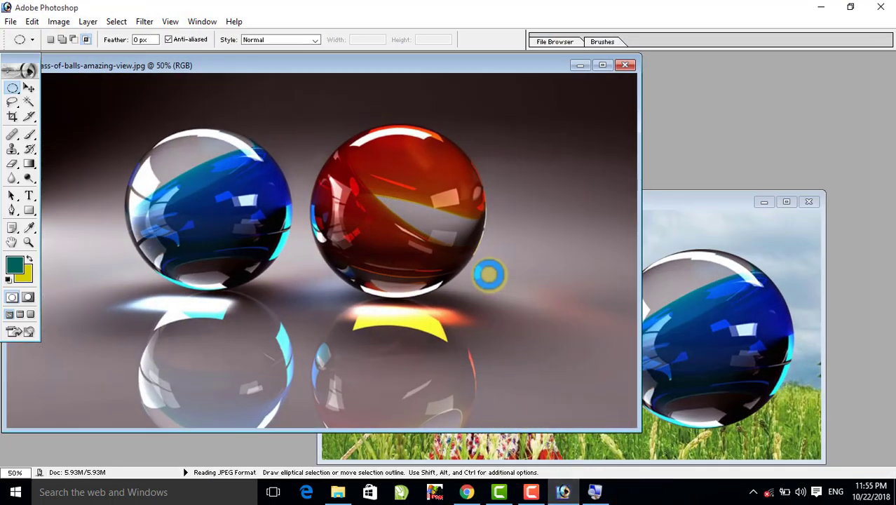
left_click(403, 75)
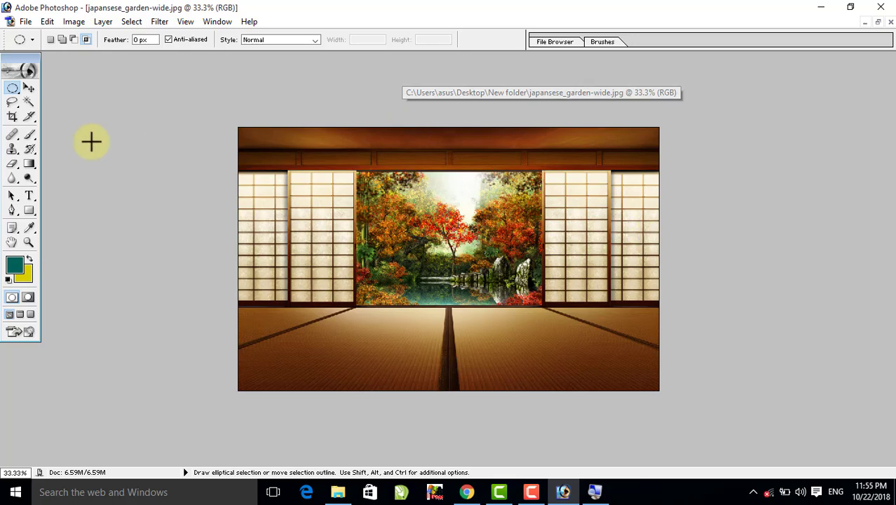
- Select a single pixel row across the middle of the garden view with the Single Row Marquee Tool
left_click(12, 89)
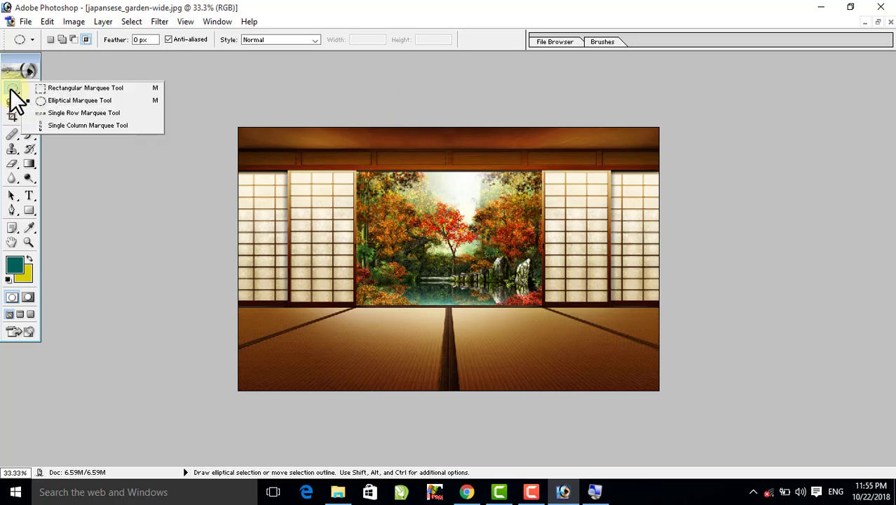
left_click(51, 113)
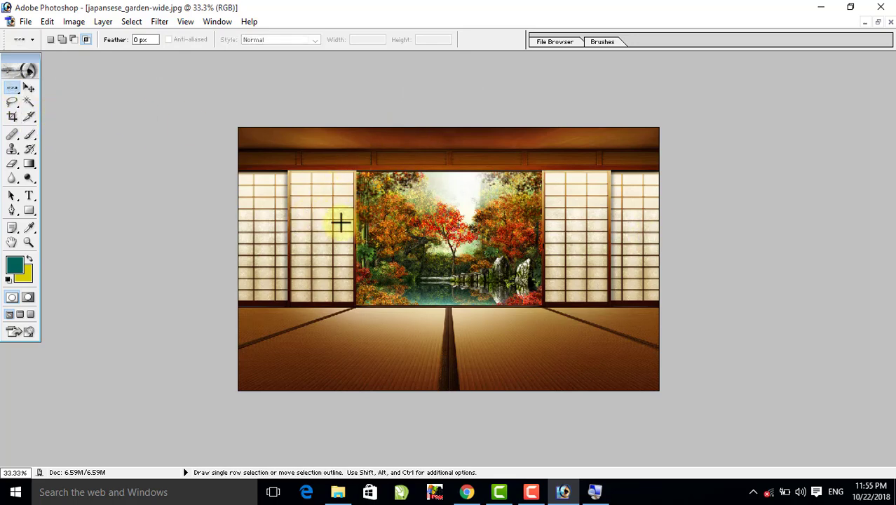
left_click(402, 240)
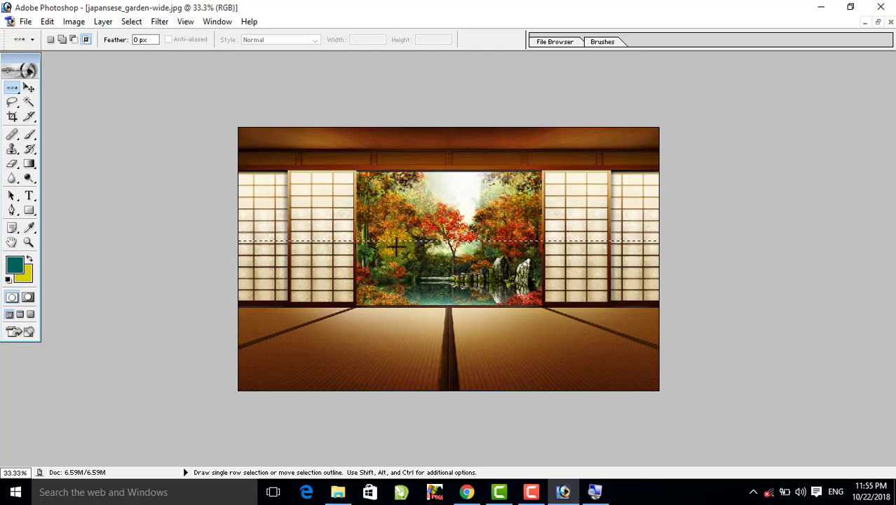
- Stretch the selected pixel row vertically until it covers the whole image height, and step back to before the row selection
left_click(28, 87)
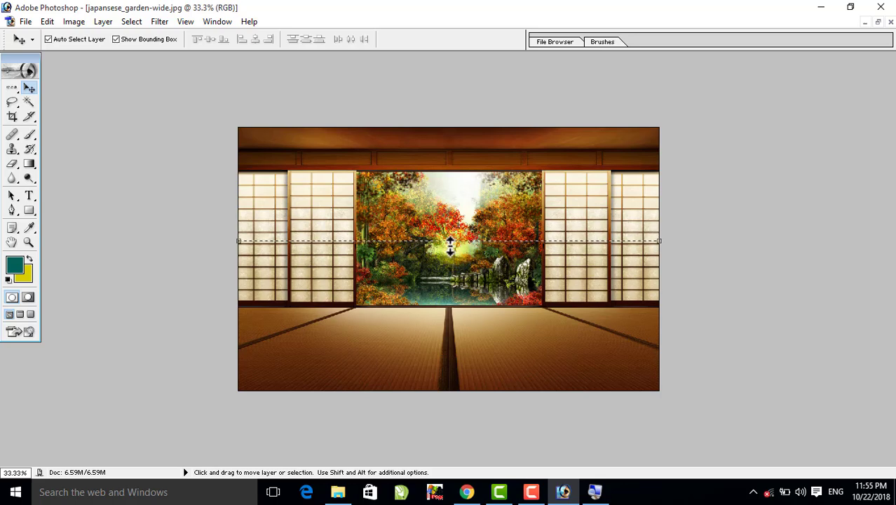
key("ctrl+t")
left_click_drag(449, 241, 432, 419)
left_click_drag(449, 241, 448, 114)
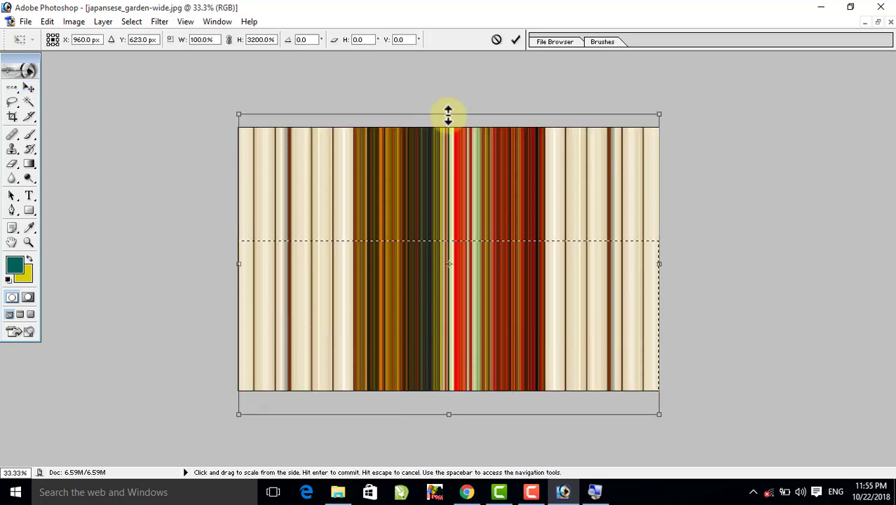
key("Return")
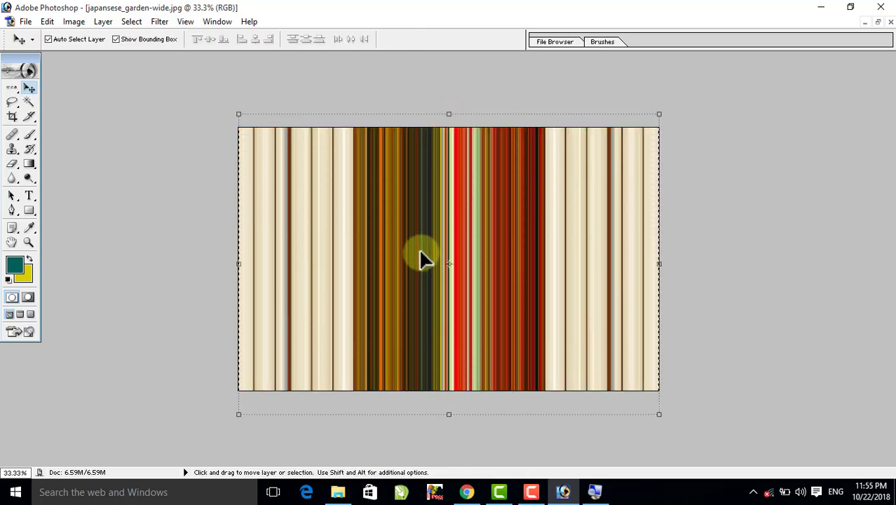
key("ctrl+alt+z")
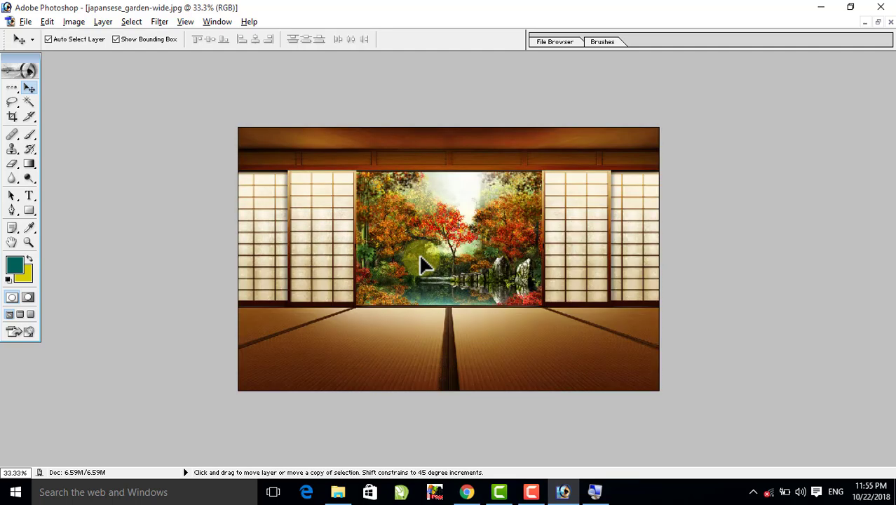
- Select a single pixel column through the garden view with the Single Column Marquee Tool and stretch it horizontally across the whole image
left_click(12, 86)
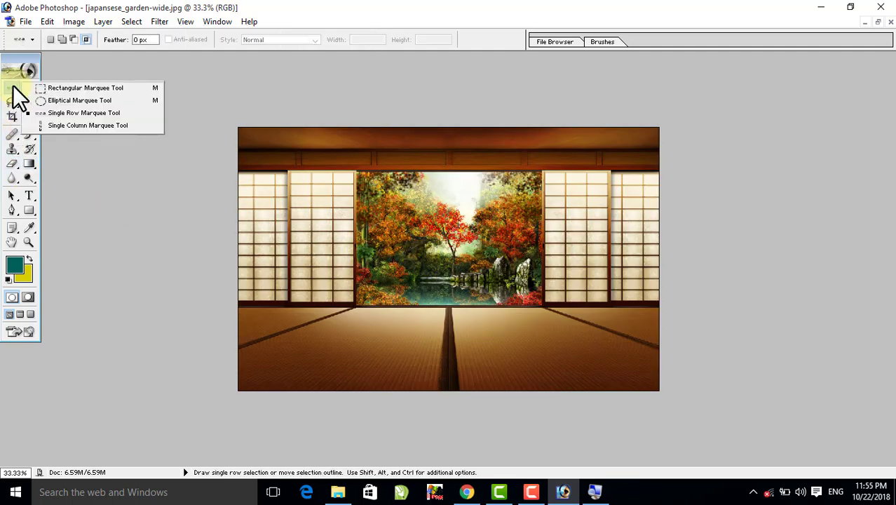
left_click(70, 125)
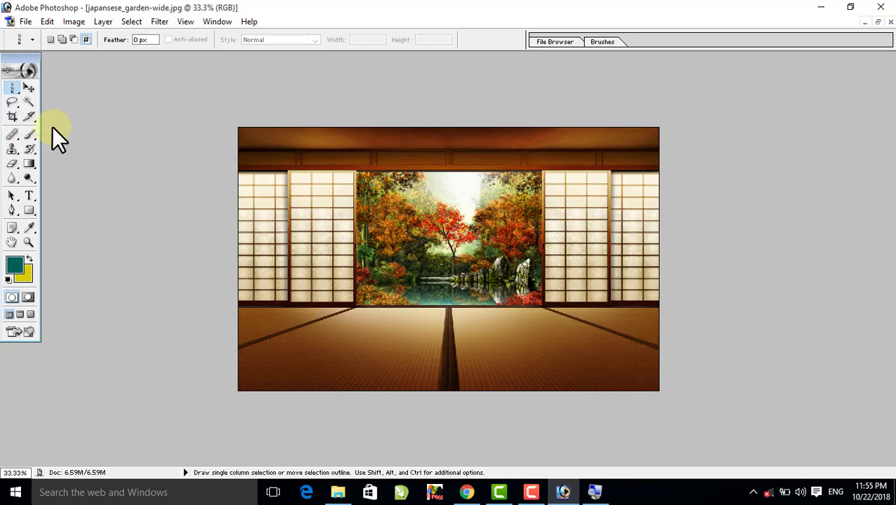
left_click(424, 239)
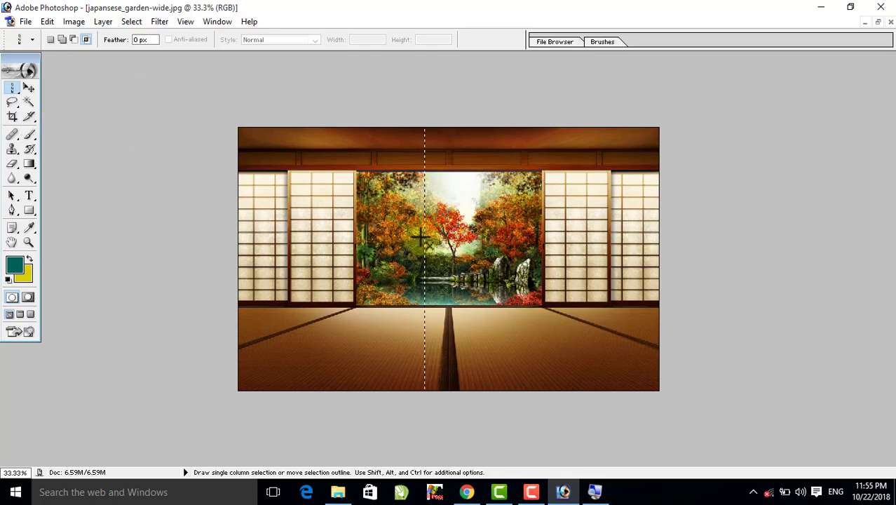
left_click(26, 84)
left_click_drag(426, 259, 698, 298)
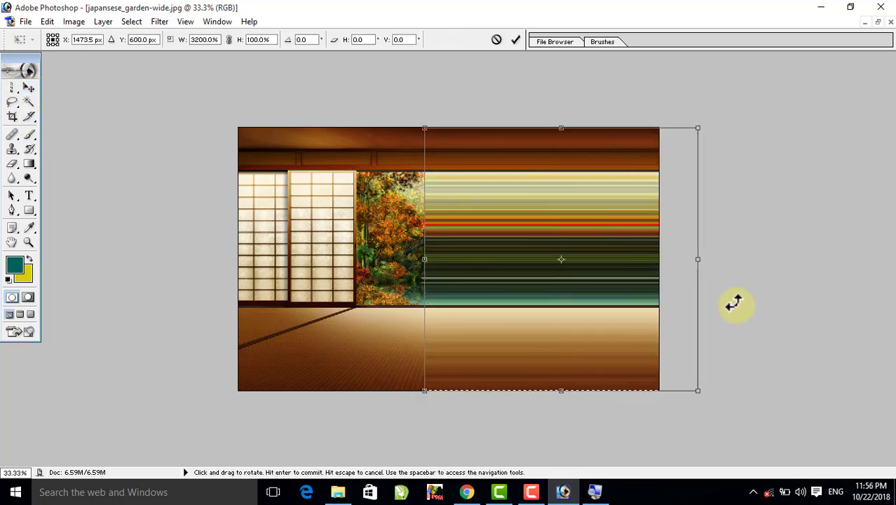
left_click_drag(422, 258, 215, 264)
key("Return")
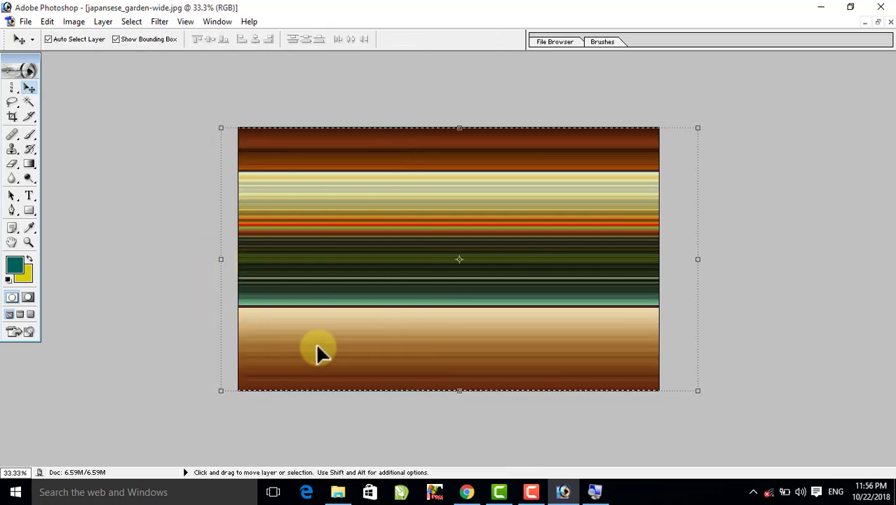
- Close the garden image and the girl photo without saving, minimizing the glass-ball image
left_click(890, 22)
left_click(465, 196)
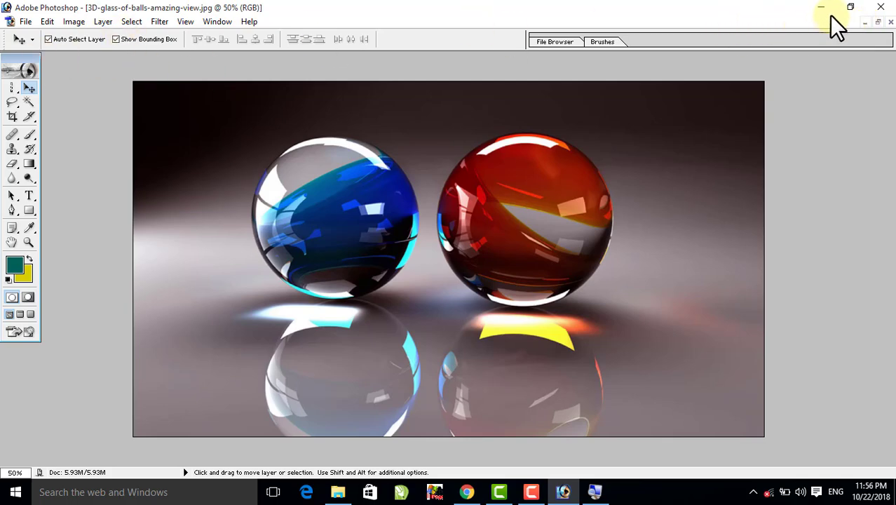
left_click(865, 21)
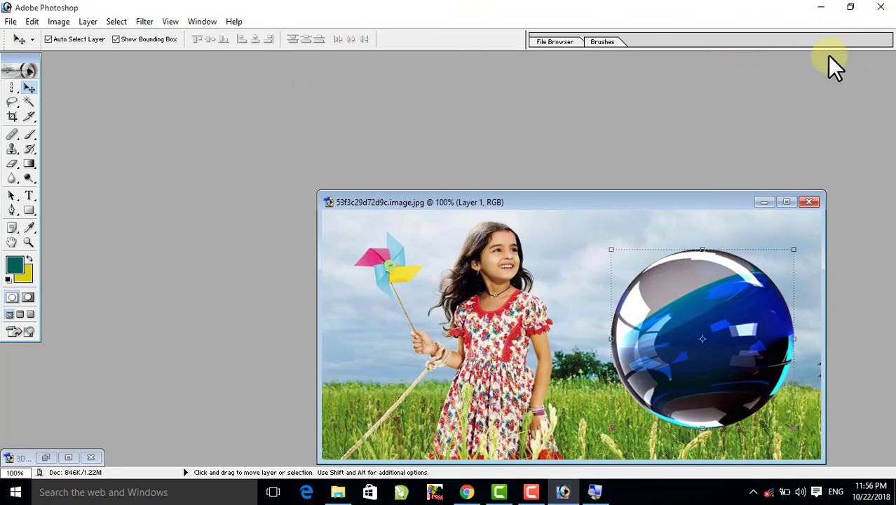
left_click(808, 202)
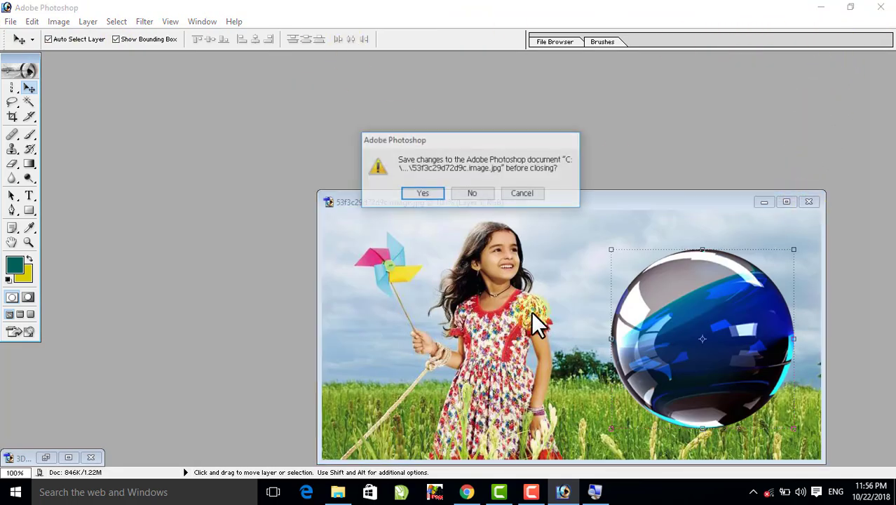
left_click(474, 196)
- Switch to the picture folder in File Explorer and open japansese_garden-wide.jpg in Photoshop again
left_click(15, 89)
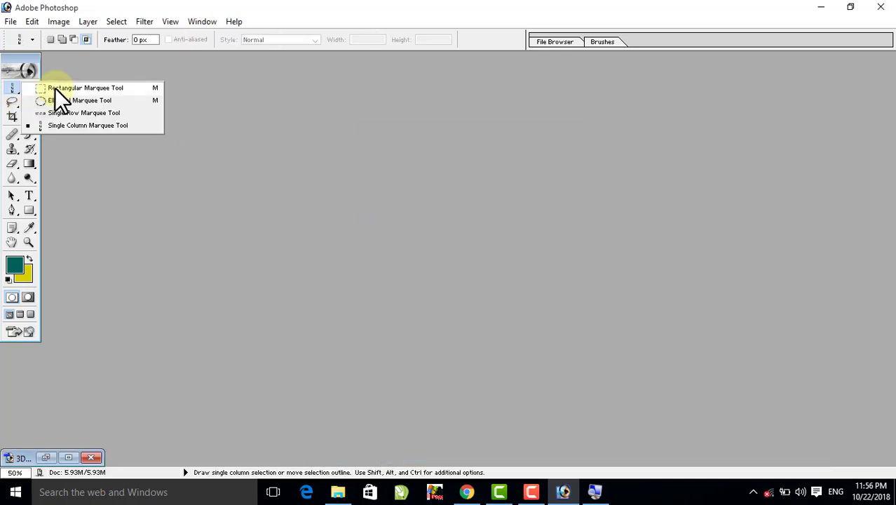
left_click(534, 105)
left_click(823, 6)
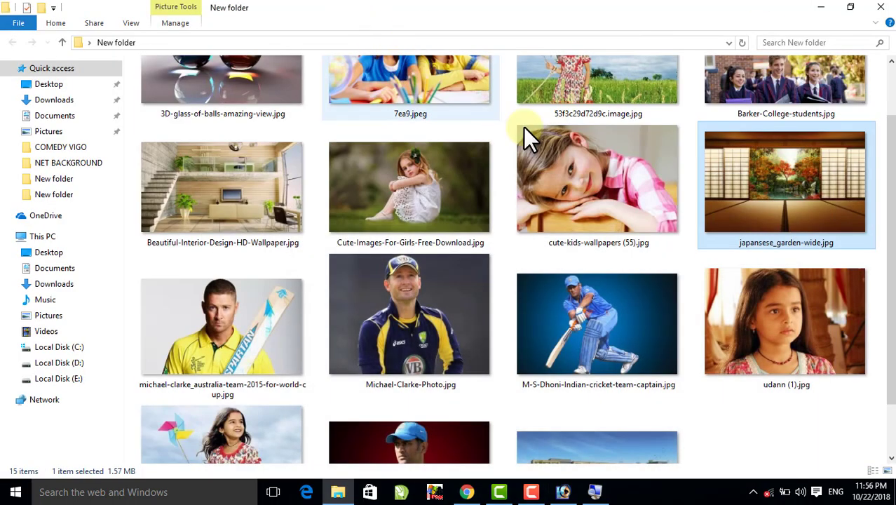
scroll(500, 183, "up", 2)
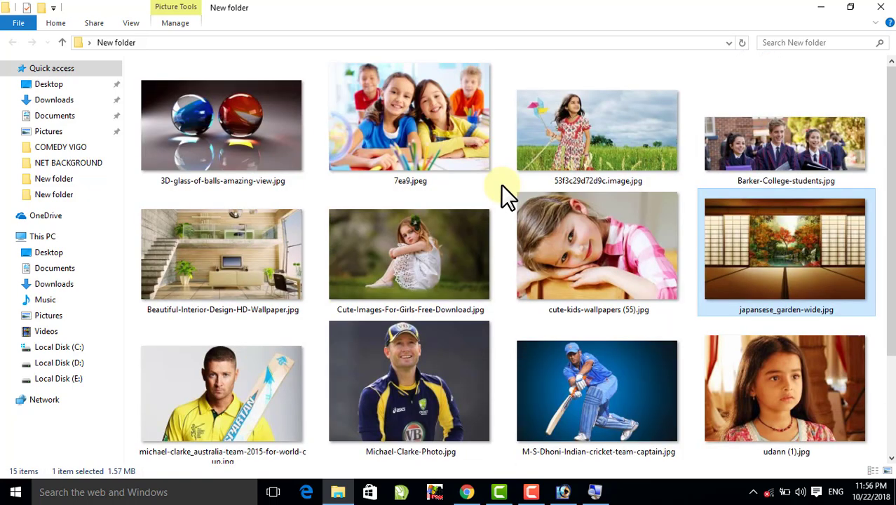
scroll(501, 184, "down", 4)
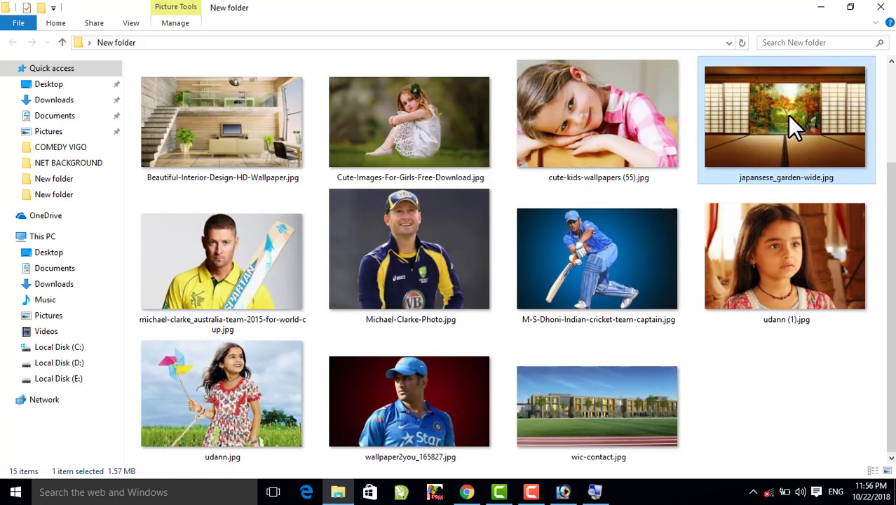
left_click_drag(787, 115, 464, 294)
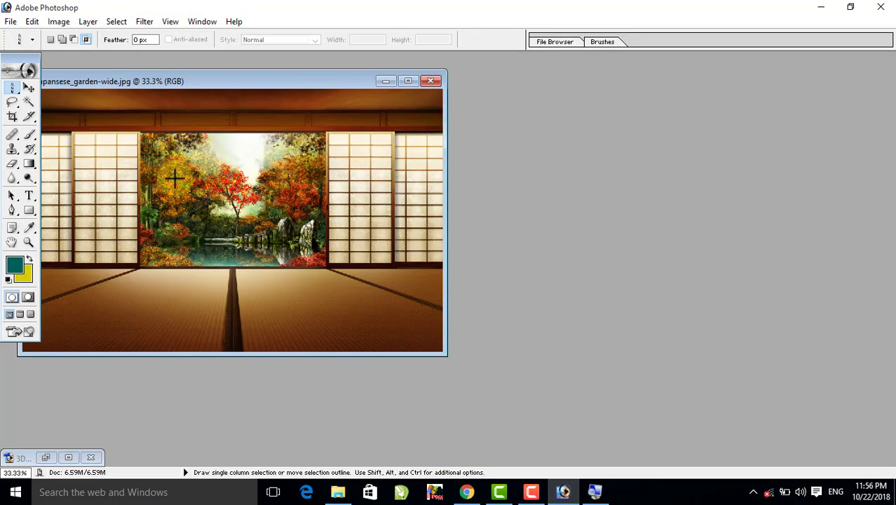
- Maximize the garden image and select the central garden view between the sliding doors with the Rectangular Marquee Tool
left_click(404, 82)
key("ctrl+plus")
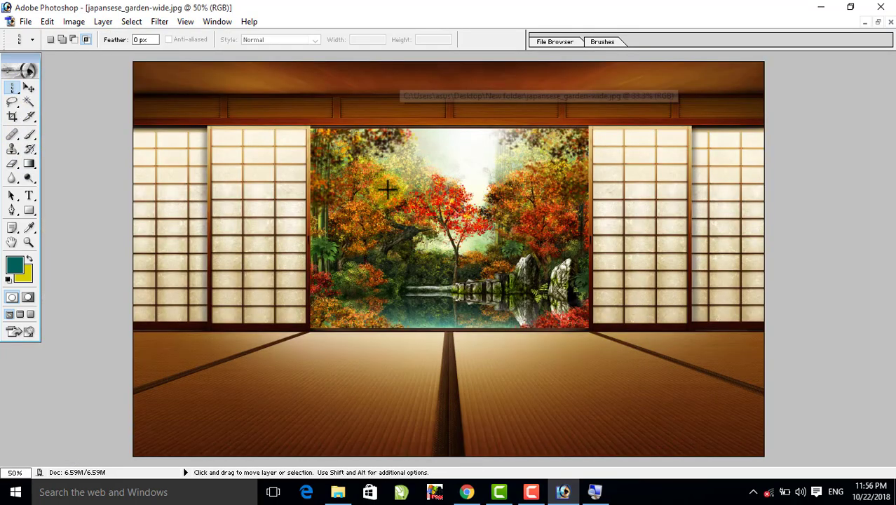
left_click_drag(14, 90, 59, 90)
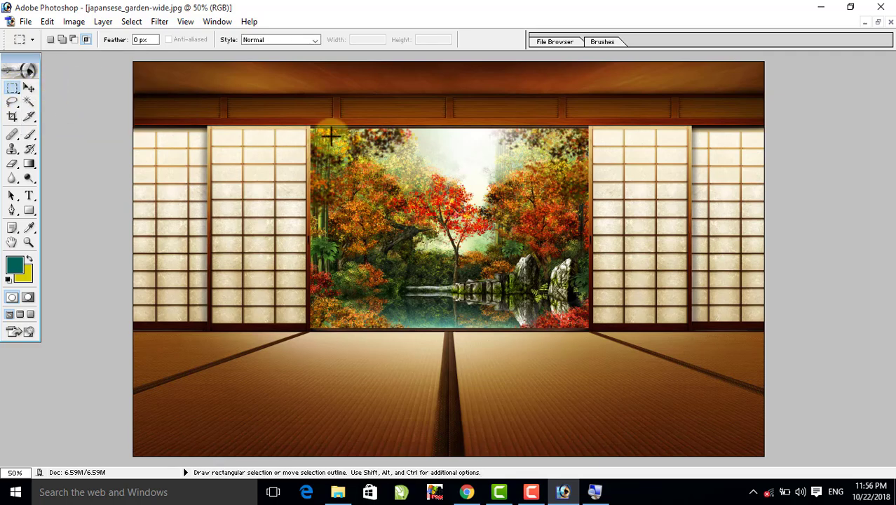
left_click_drag(309, 127, 587, 327)
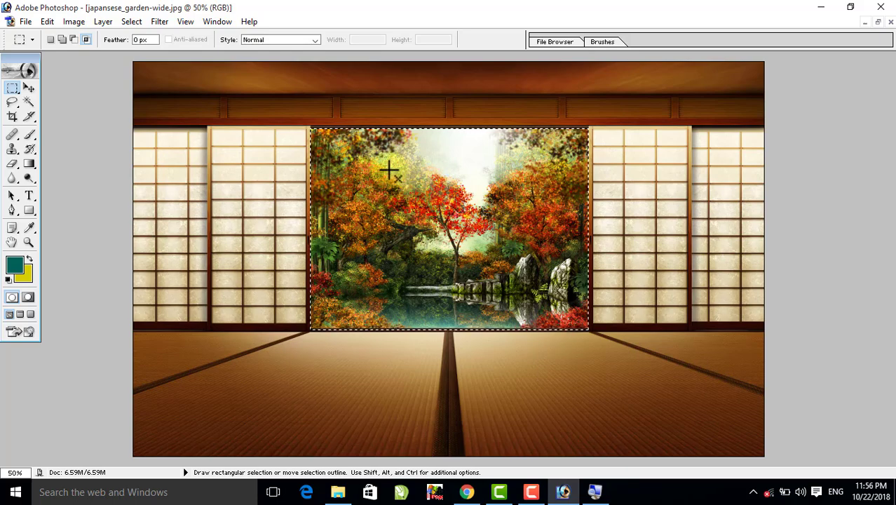
- Restore the garden image to a floating window and open 7ea9.jpeg from the picture folder beside it
left_click(878, 22)
left_click(819, 10)
scroll(533, 161, "up", 2)
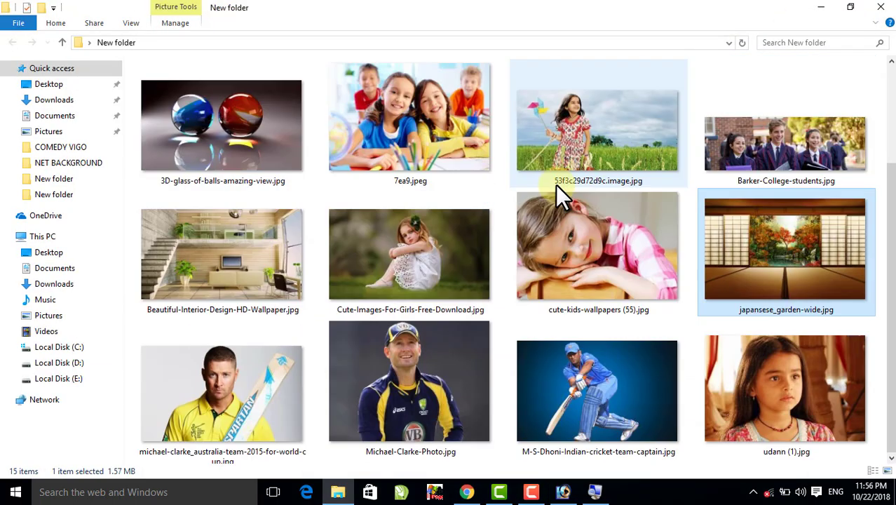
left_click(384, 107)
left_click_drag(410, 109, 641, 279)
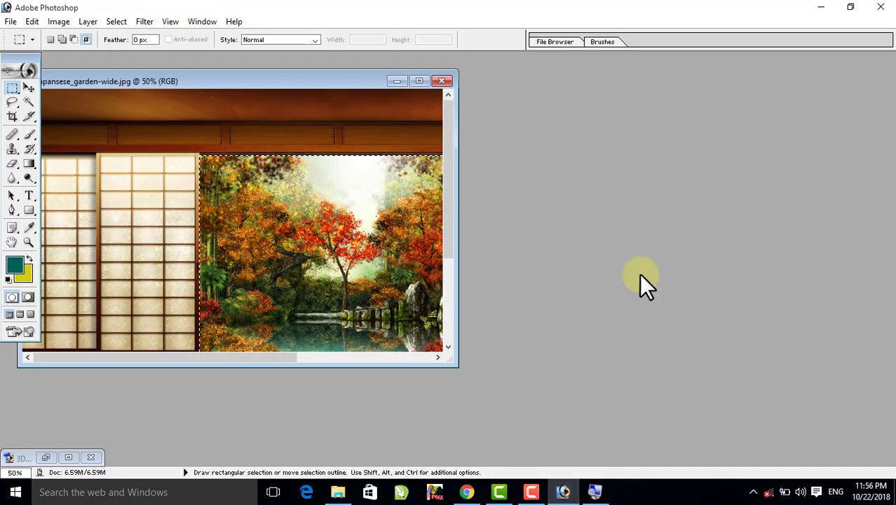
left_click_drag(367, 92, 611, 76)
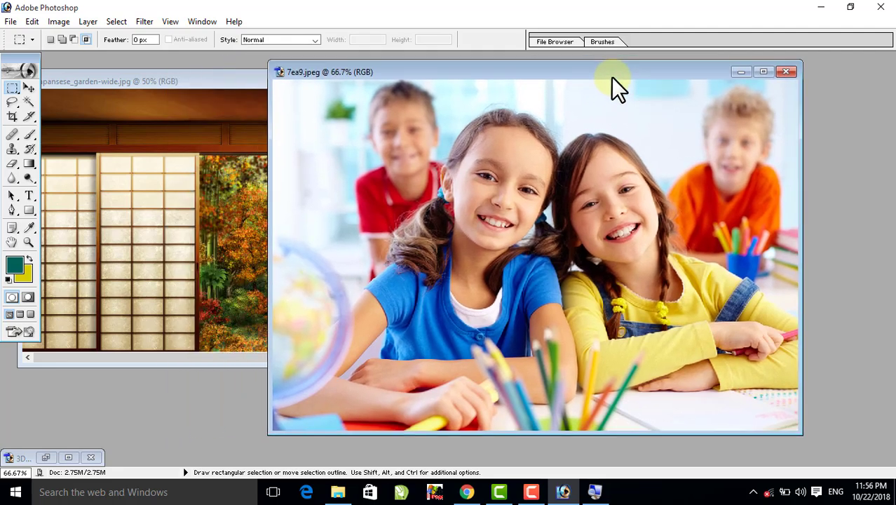
- Copy the entire children's photo and return to the garden image in a maximized window
left_click(118, 21)
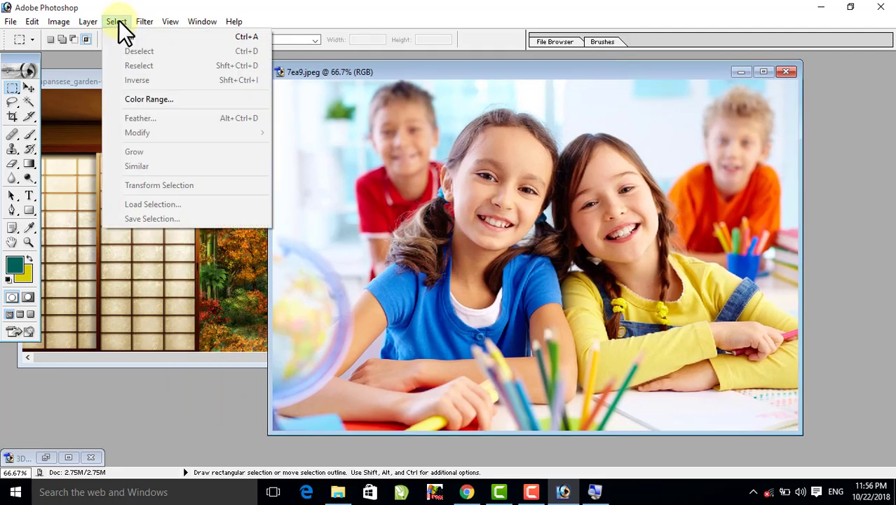
left_click(245, 36)
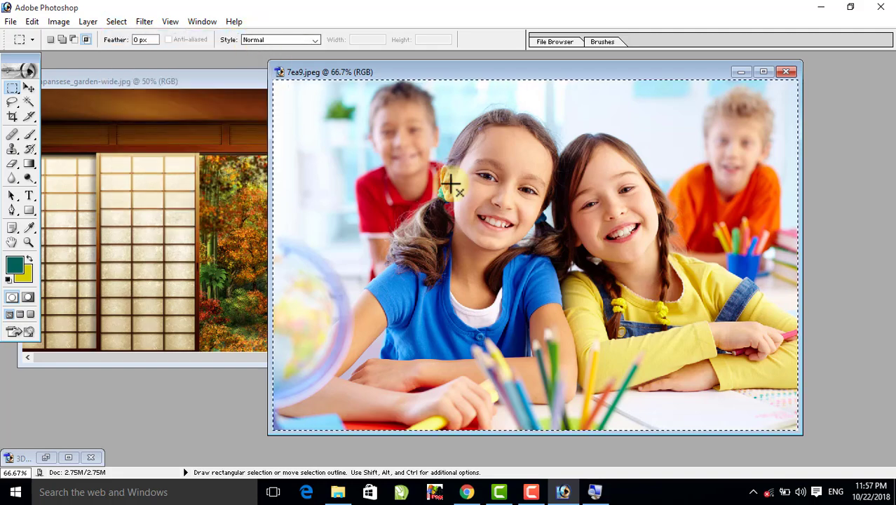
left_click(31, 20)
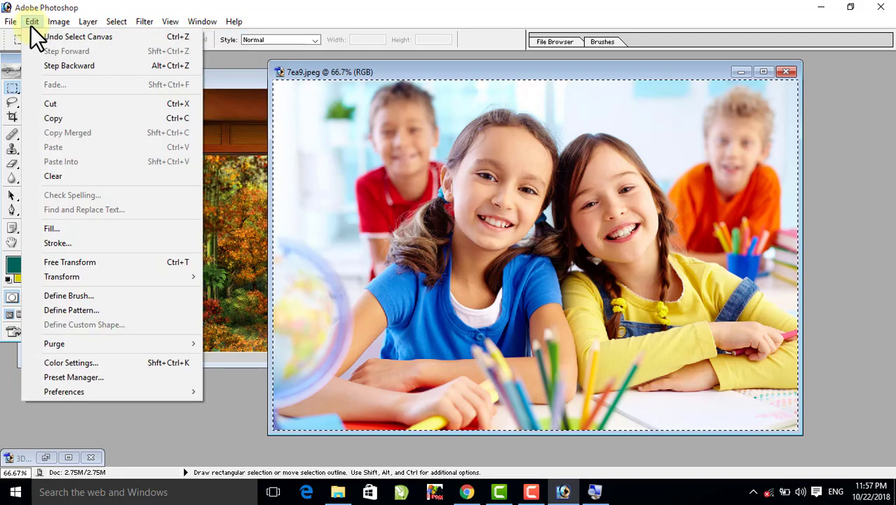
left_click(55, 117)
left_click(212, 80)
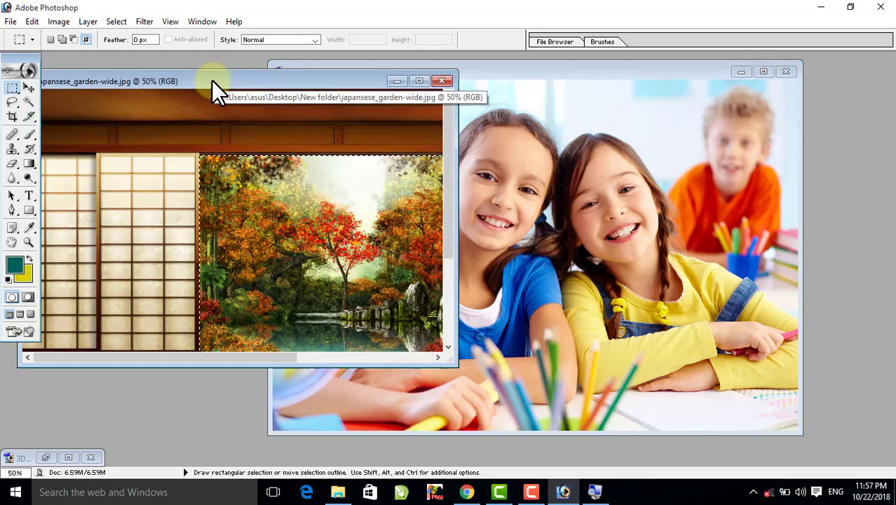
left_click(420, 81)
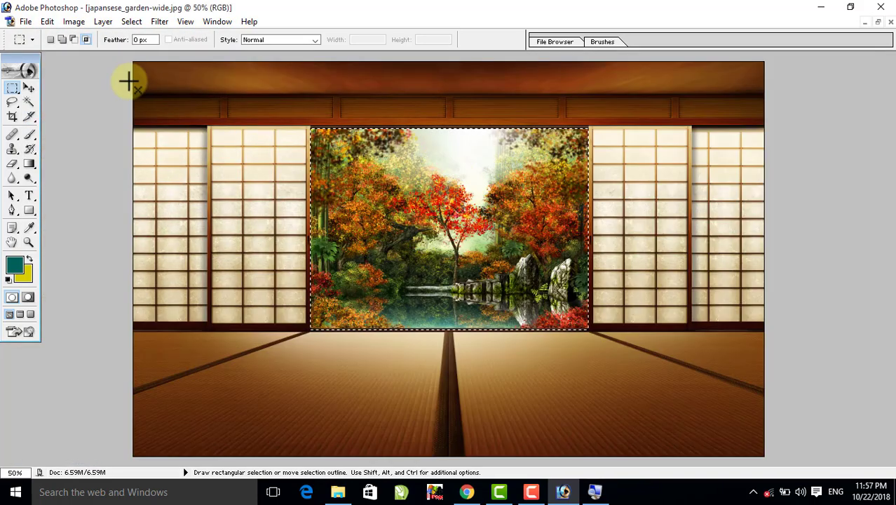
- Try a plain paste of the children's photo onto the garden image, move it around, and step back to the garden selection
left_click(47, 21)
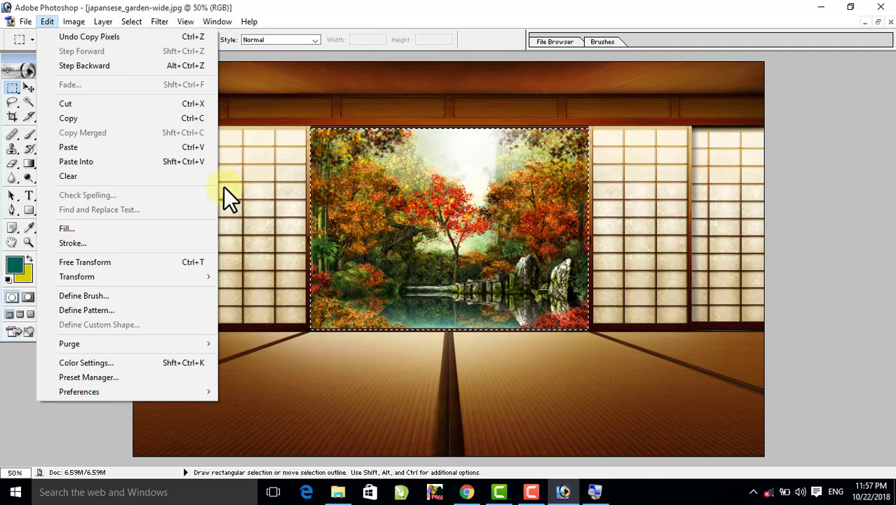
left_click(71, 146)
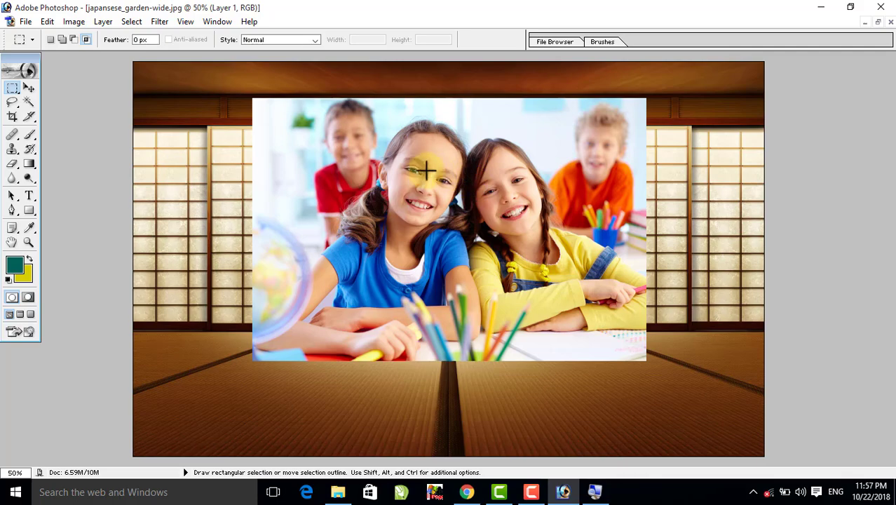
left_click(29, 88)
left_click_drag(441, 210, 476, 305)
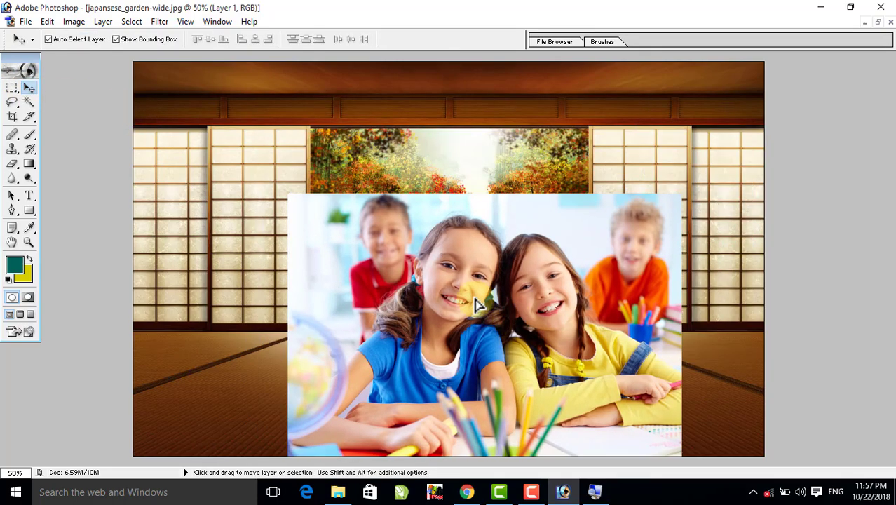
left_click_drag(452, 258, 450, 260)
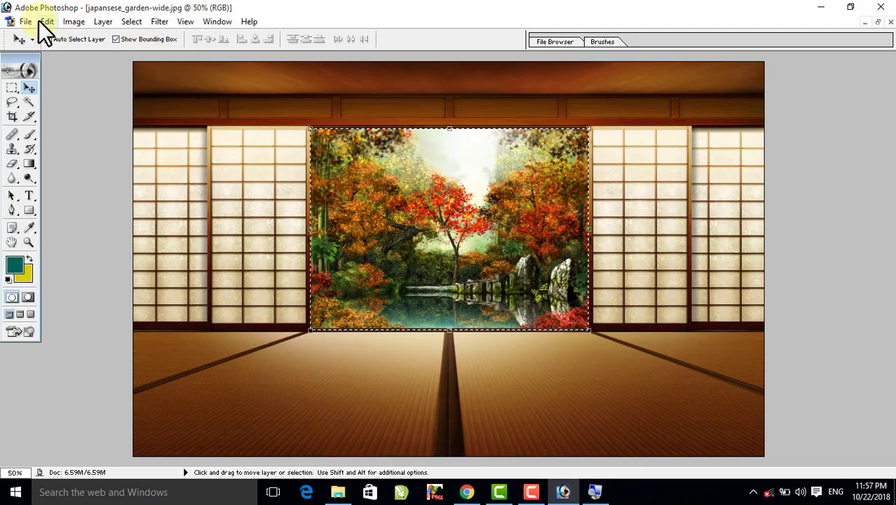
- Use Paste Into to place the children's photo inside the garden selection, scale it to fit the opening, and merge it down
left_click(44, 21)
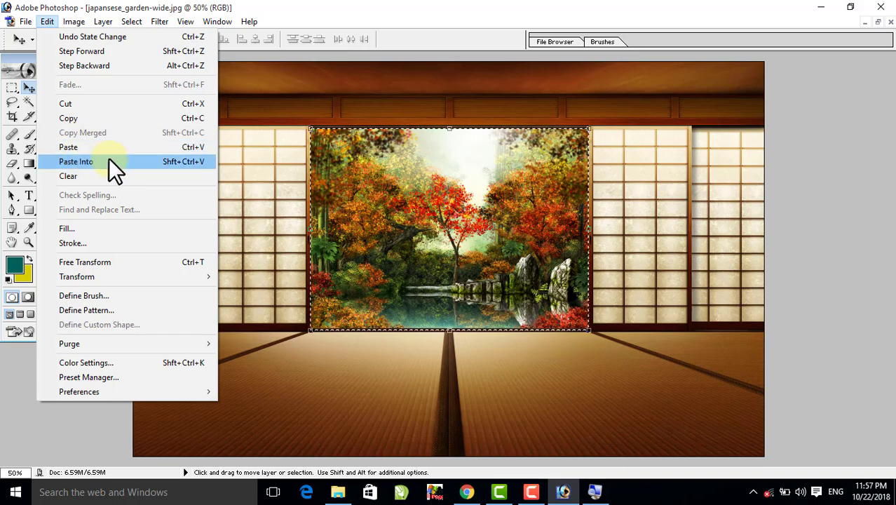
left_click(144, 162)
left_click_drag(148, 165, 479, 189)
left_click_drag(648, 99, 586, 153)
left_click_drag(535, 200, 566, 188)
key("Return")
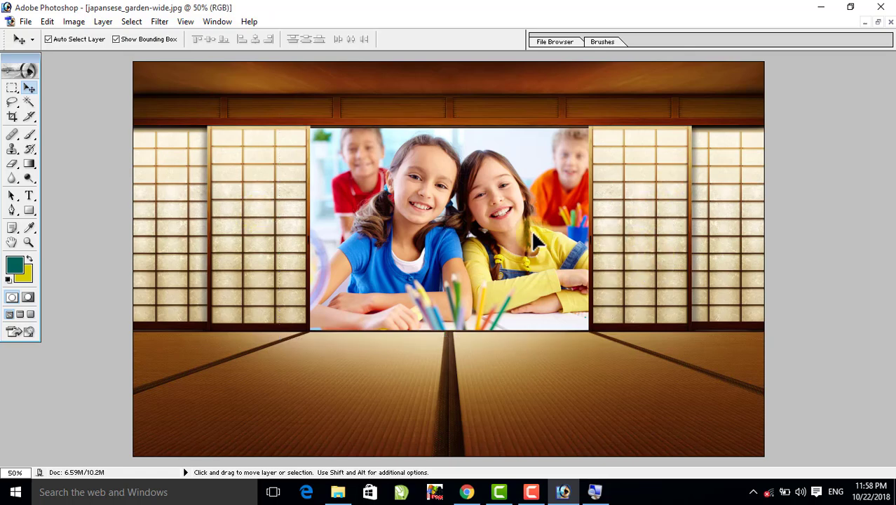
key("ctrl+e")
- Select the paper door panel immediately left of the children's photo with the Rectangular Marquee Tool
left_click(12, 88)
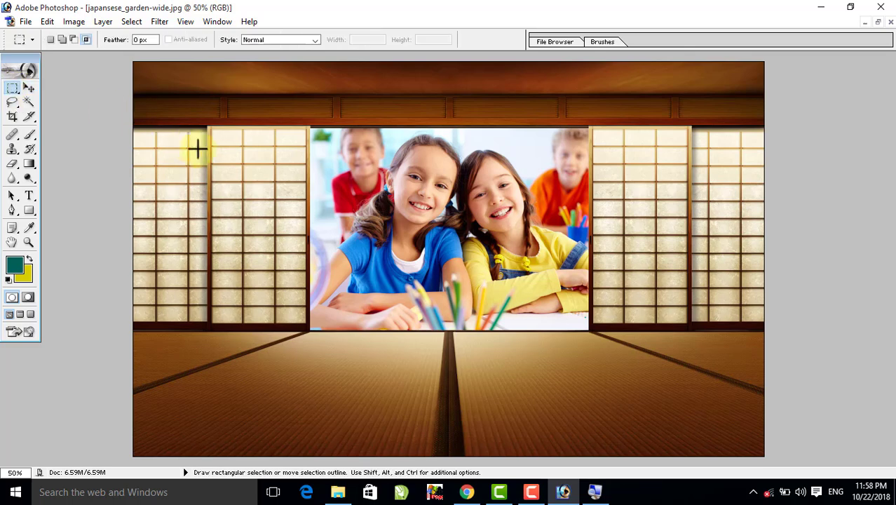
left_click_drag(211, 128, 315, 328)
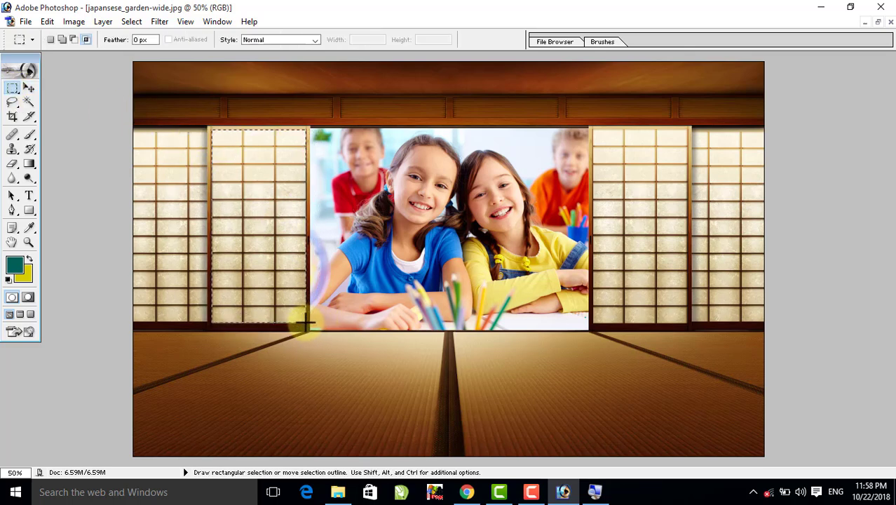
- Open 53f3c29d72d9c.image.jpg from the picture folder, copy the entire photo, and return to the maximized japansese_garden-wide.jpg image
left_click(820, 9)
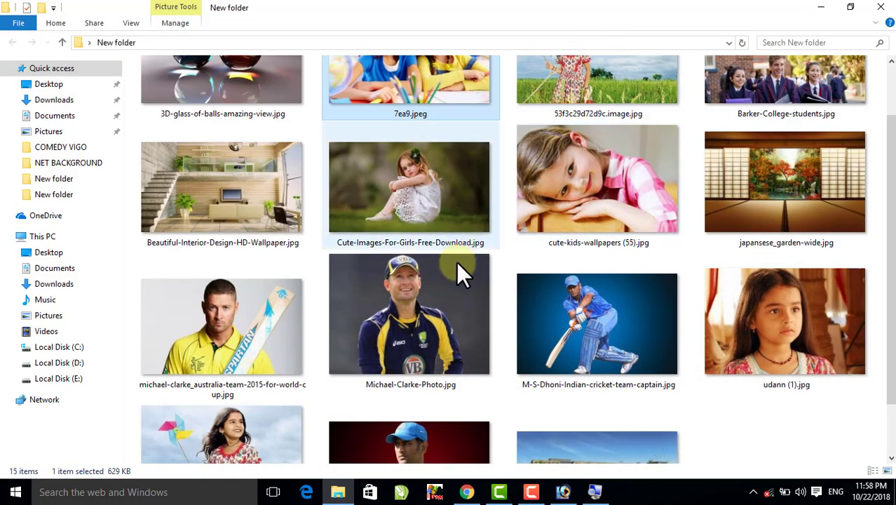
scroll(668, 226, "up", 2)
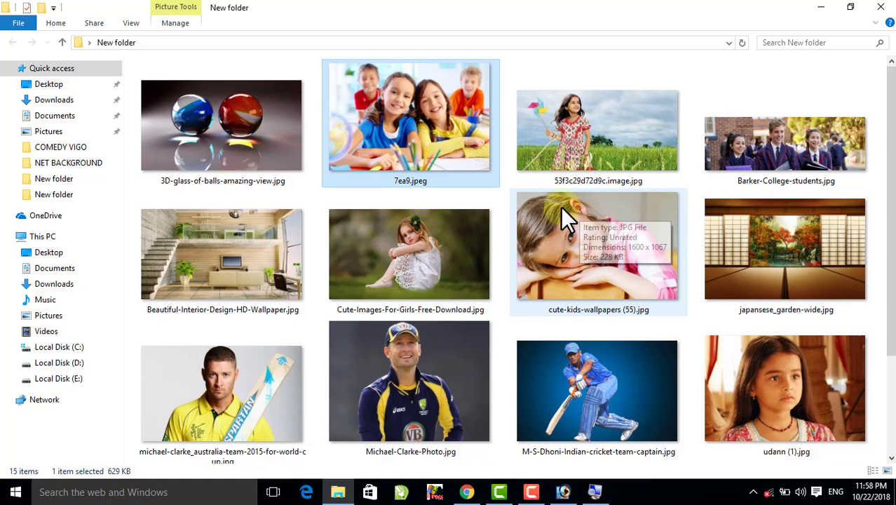
left_click(573, 132)
left_click_drag(576, 111, 621, 158)
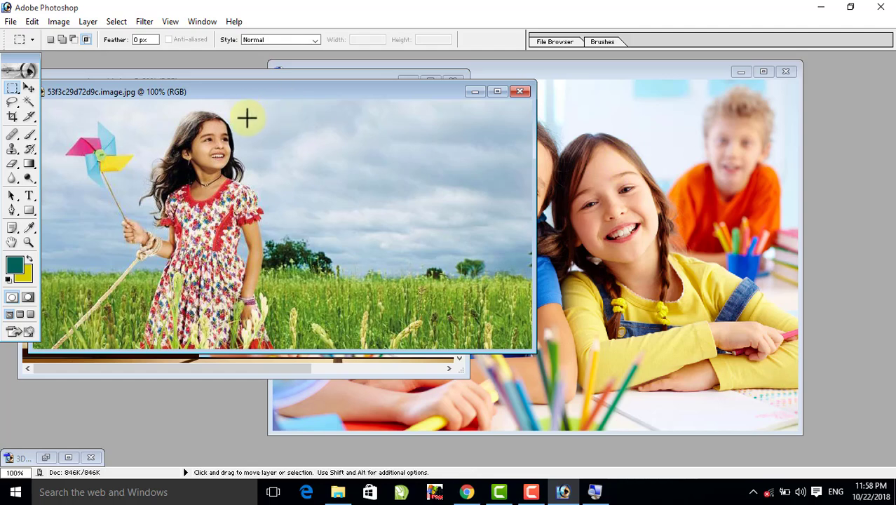
key("ctrl+a")
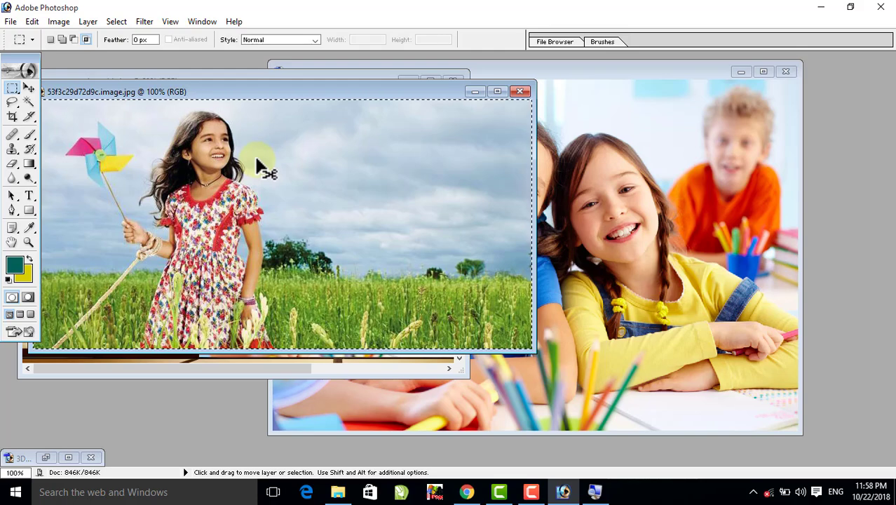
left_click(471, 91)
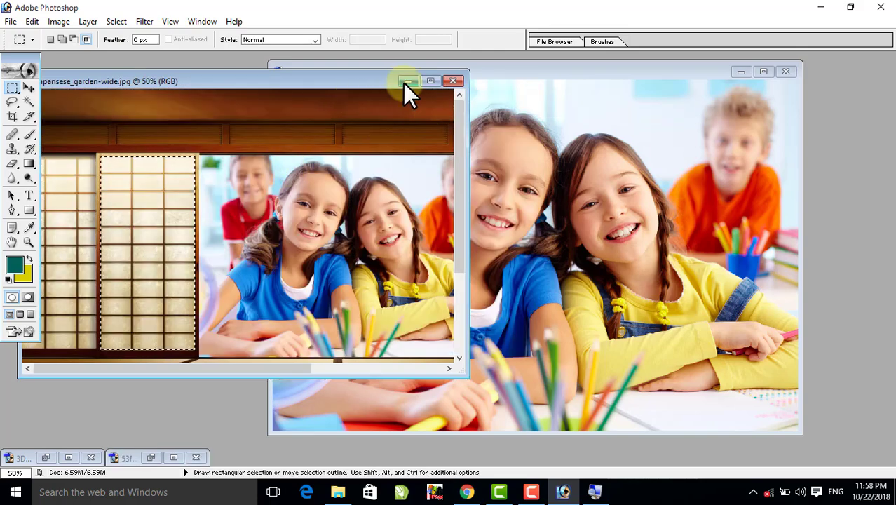
left_click(429, 82)
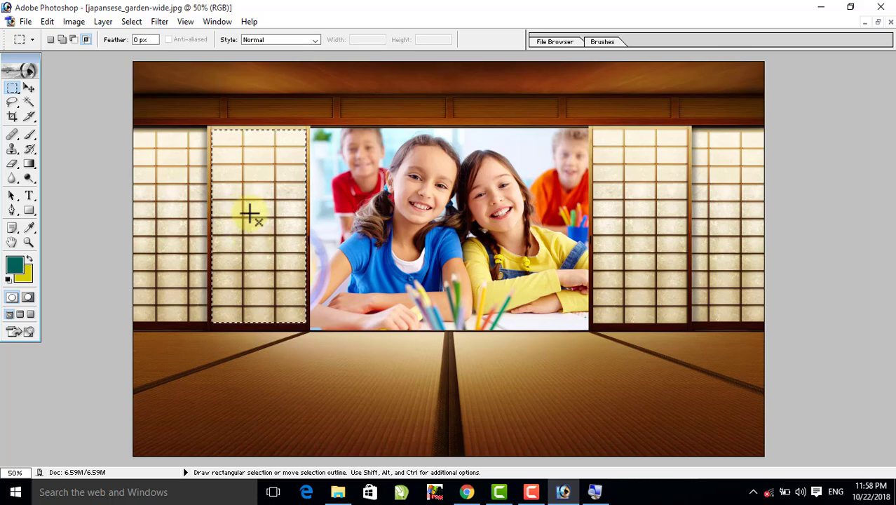
- Try a plain paste of the pinwheel girl's photo onto the room image and undo it
key("ctrl")
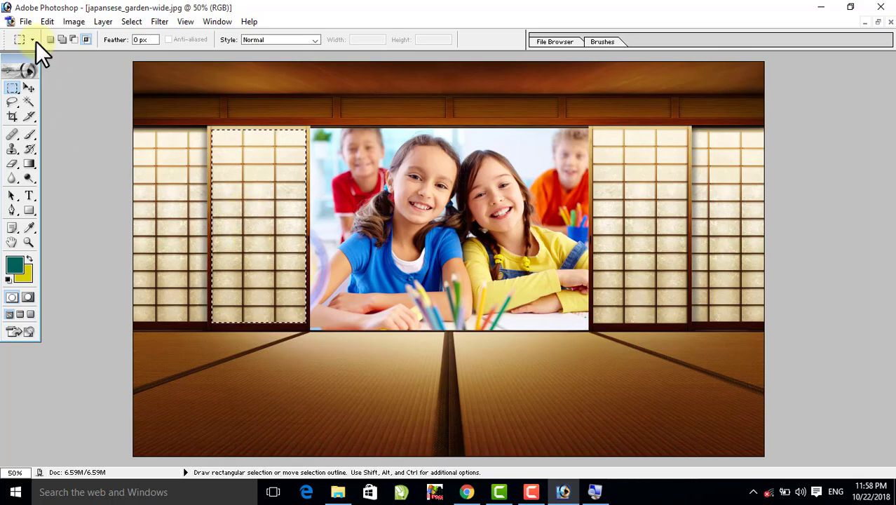
left_click(55, 21)
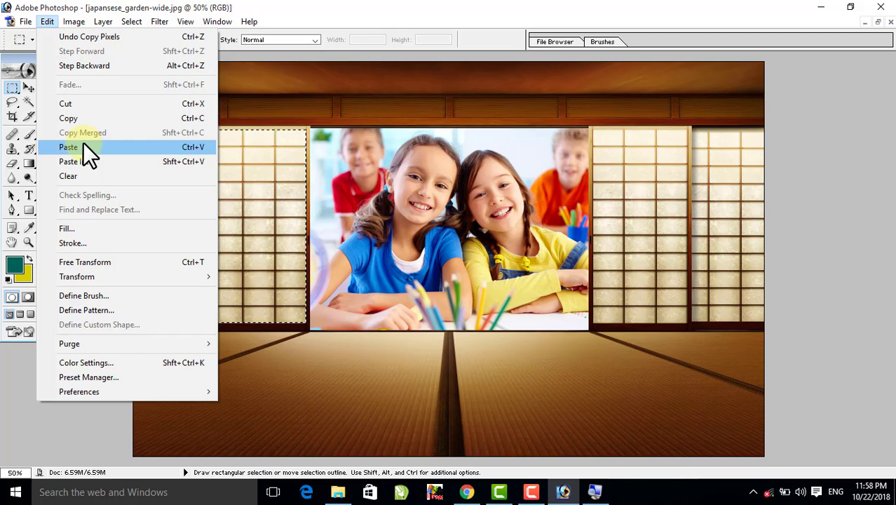
left_click(83, 147)
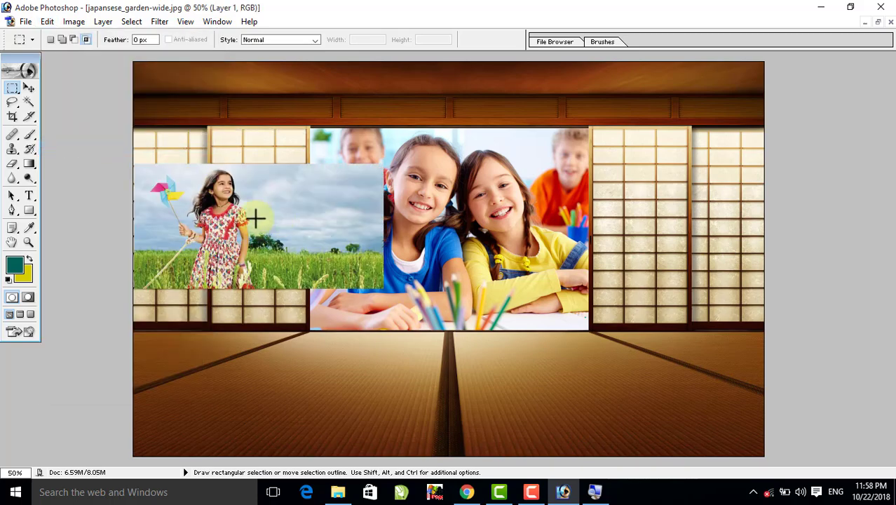
key("ctrl+z")
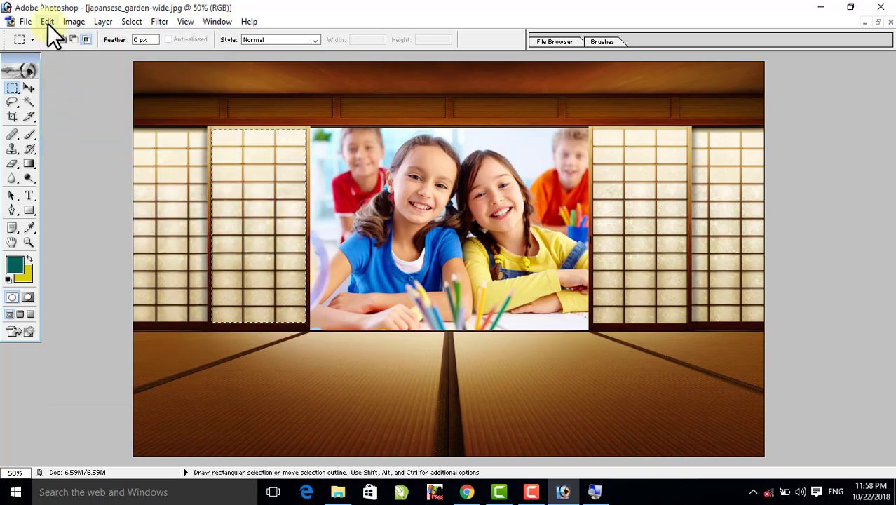
- Use Paste Into to place the pinwheel girl's photo inside the selected door panel, and move it up within the panel
left_click(48, 22)
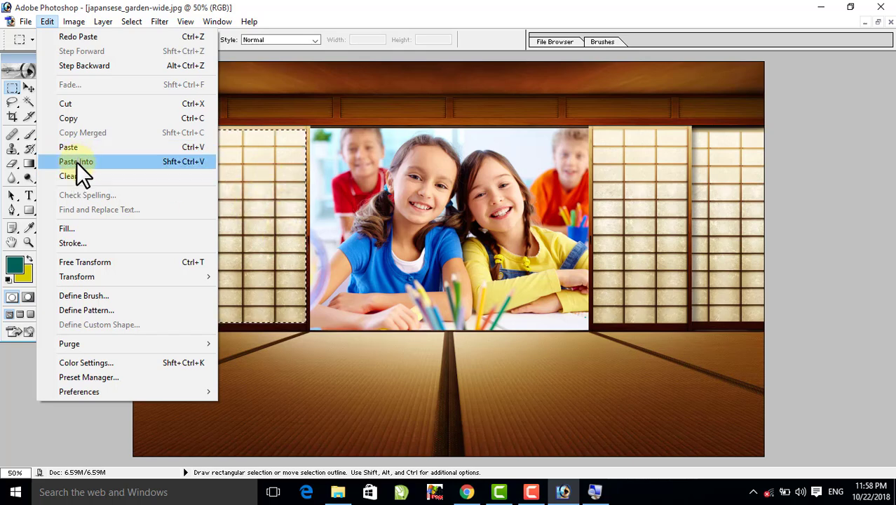
left_click(78, 163)
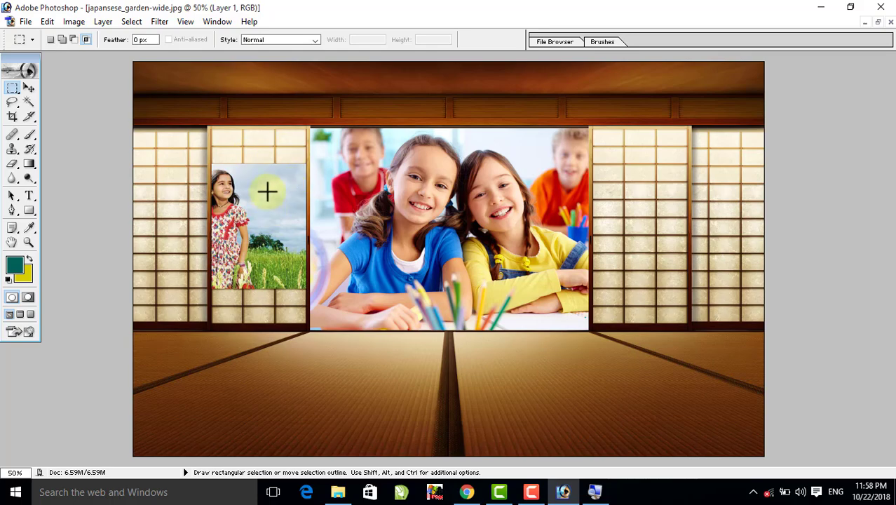
left_click(29, 87)
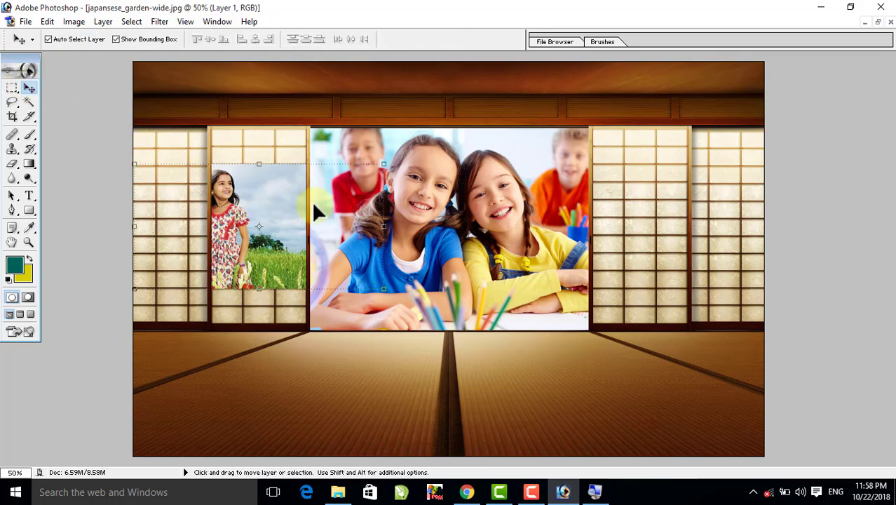
left_click_drag(311, 200, 328, 167)
- Scale the pinwheel girl's photo proportionally to 168.2%, position the girl to fill the door panel, and merge the layer down
key("ctrl+t")
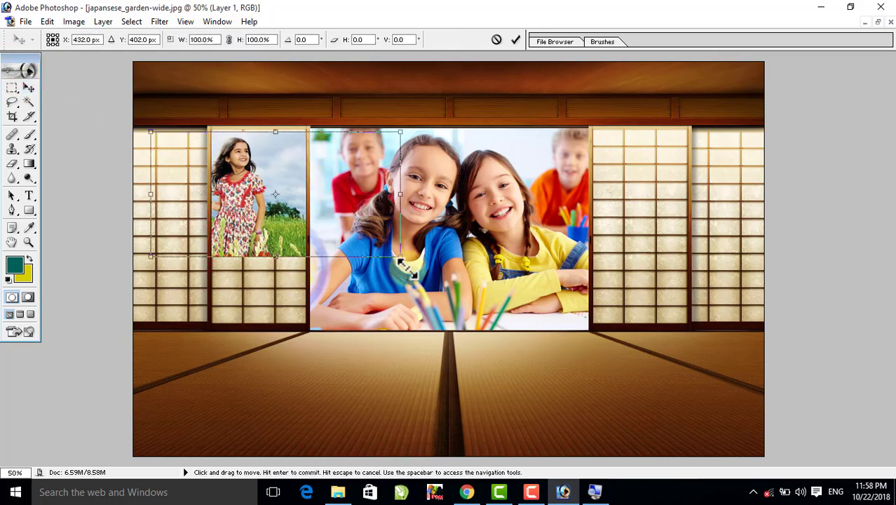
left_click_drag(401, 256, 553, 382)
left_click_drag(259, 225, 223, 217)
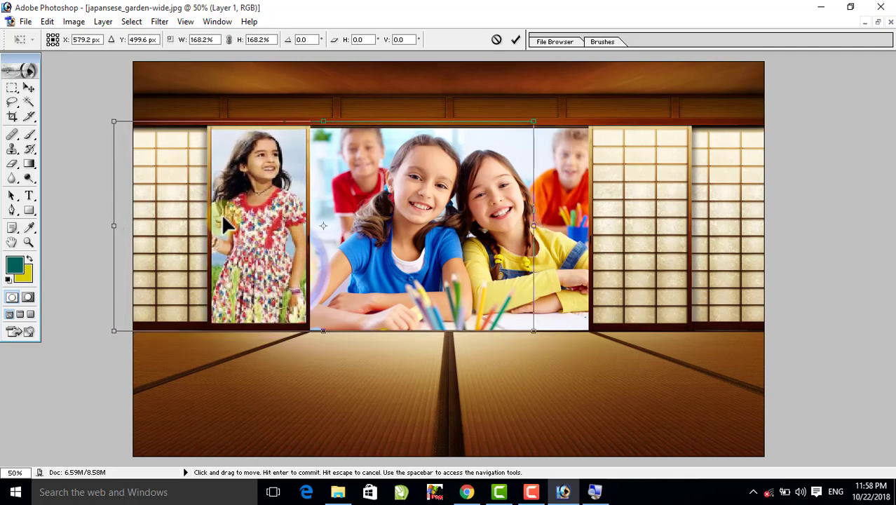
left_click(284, 159)
left_click(254, 198)
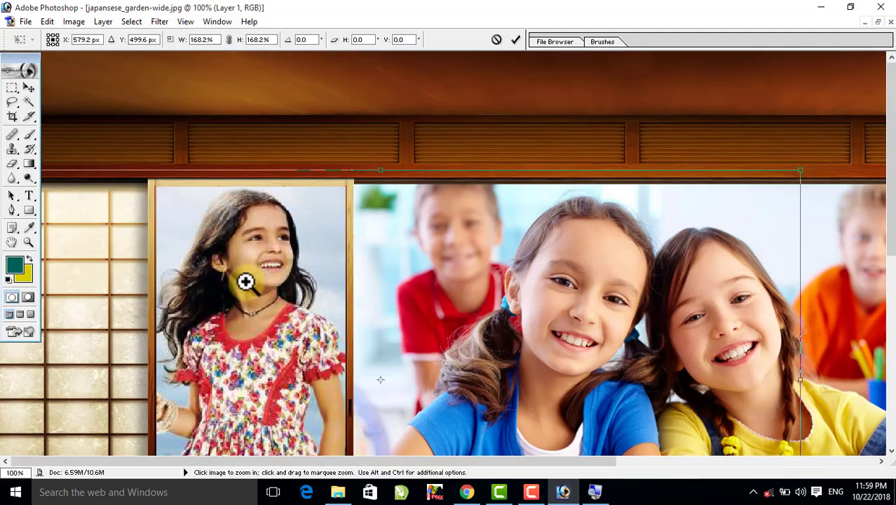
key("Return")
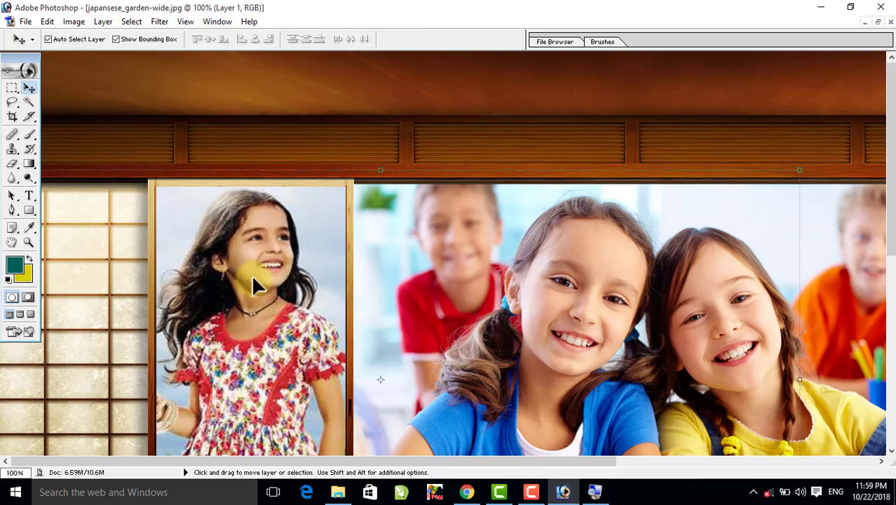
left_click(280, 280, "alt")
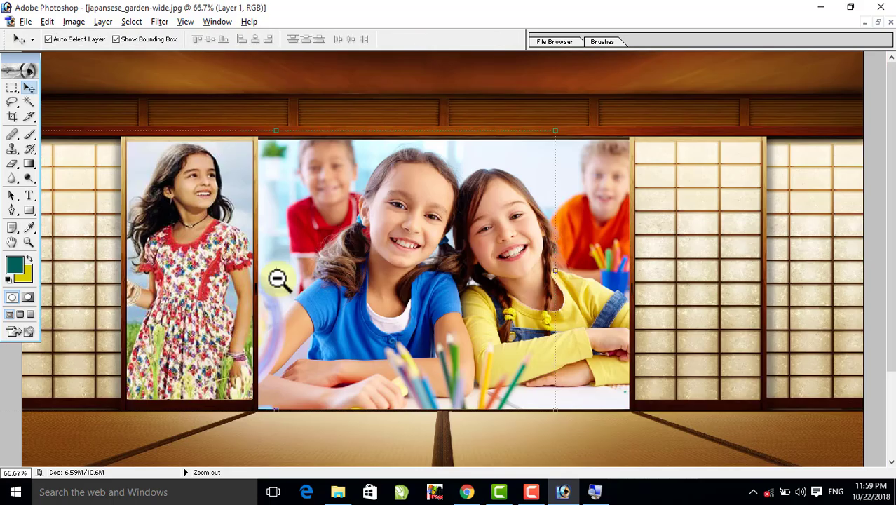
left_click(241, 278, "alt")
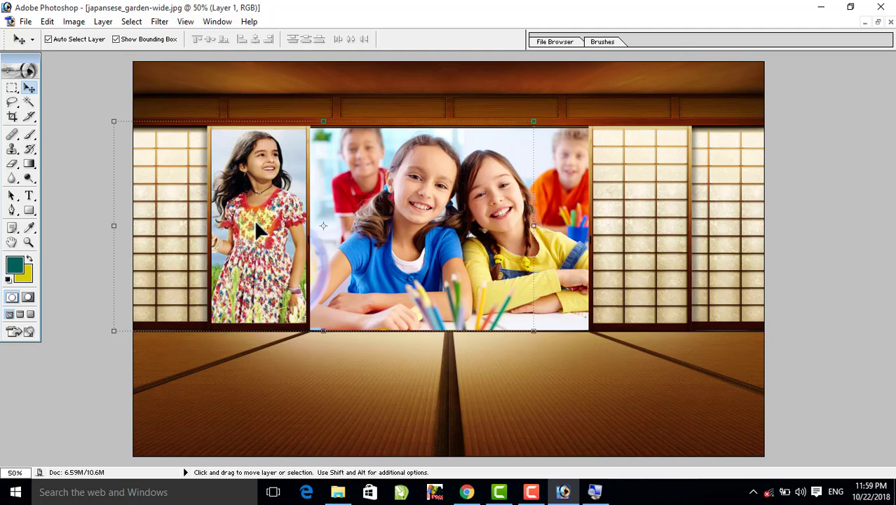
key("ctrl+e")
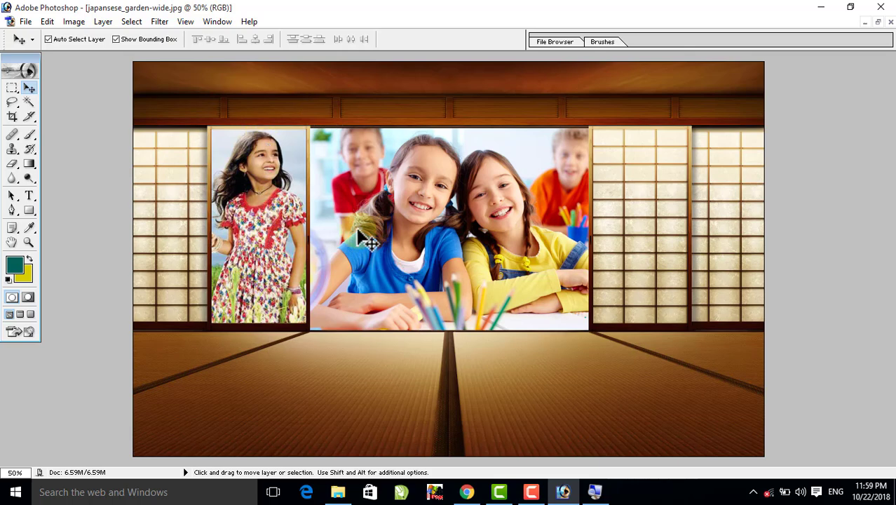
- Open Beautiful-Interior-Design-HD-Wallpaper.jpg from the picture folder in a maximized window
left_click(12, 88)
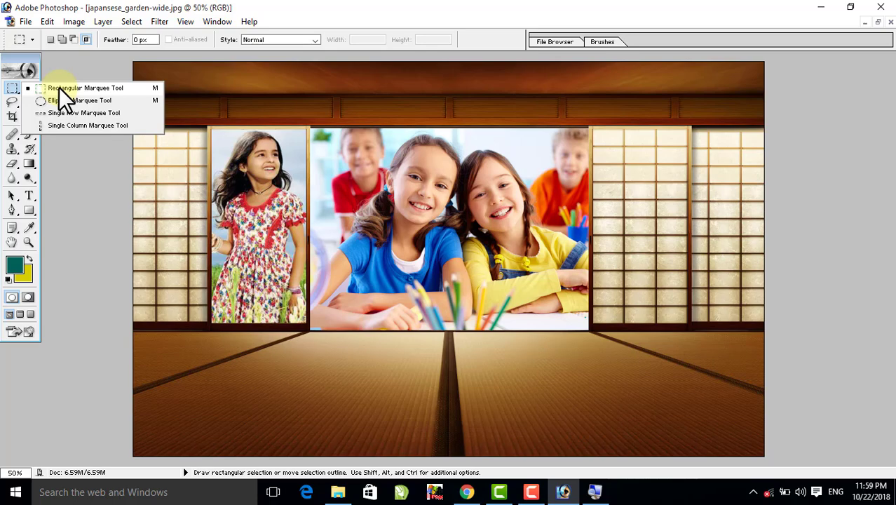
left_click(822, 7)
left_click(213, 242)
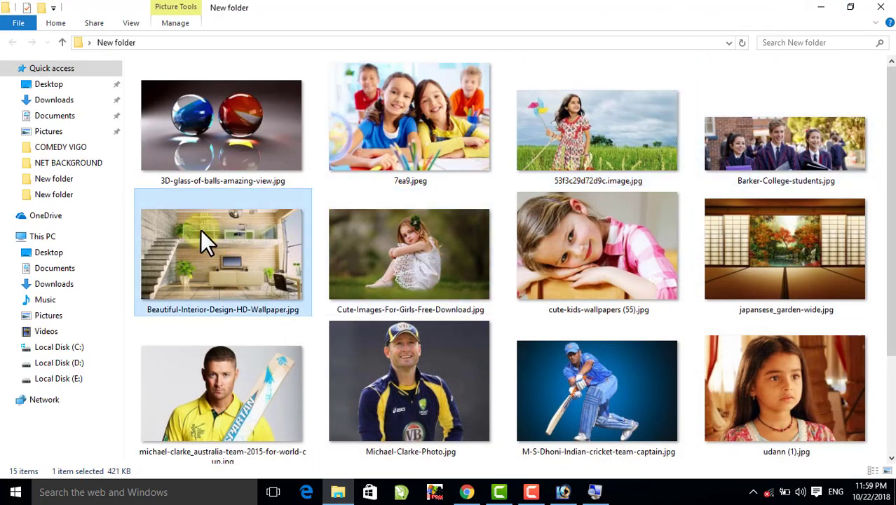
left_click_drag(201, 229, 517, 312)
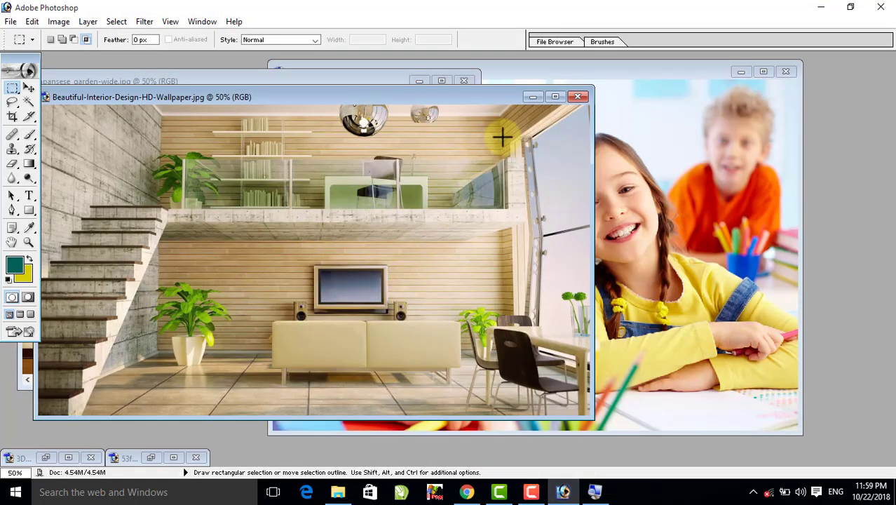
left_click(555, 97)
- Select the television screen above the cream cabinet with the Rectangular Marquee Tool
key("z")
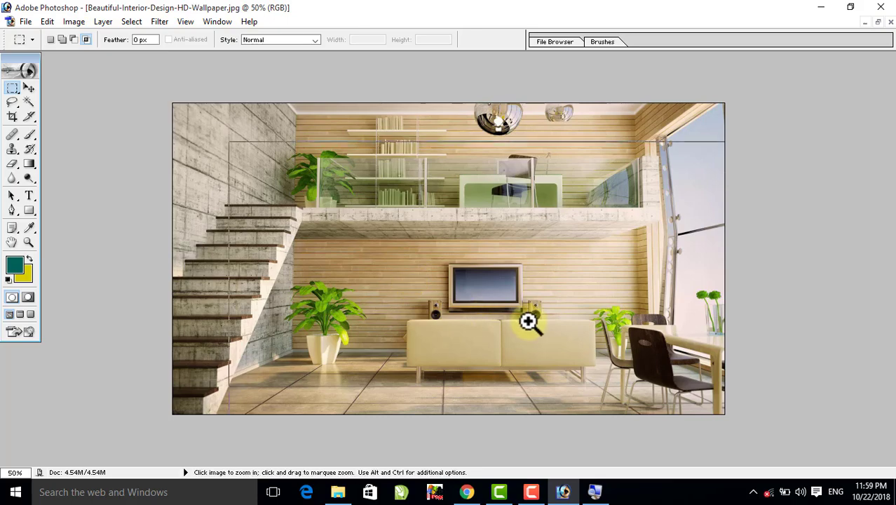
left_click(526, 321)
left_click(399, 228)
key("m")
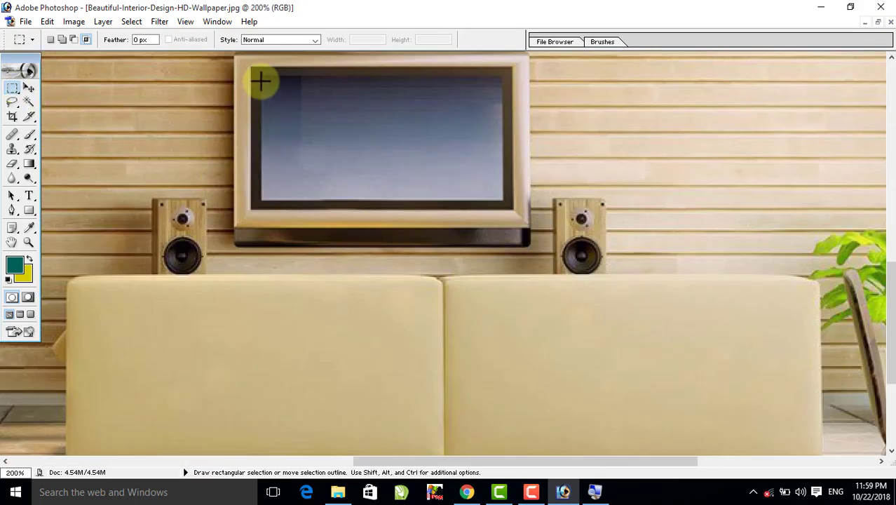
left_click_drag(258, 74, 500, 205)
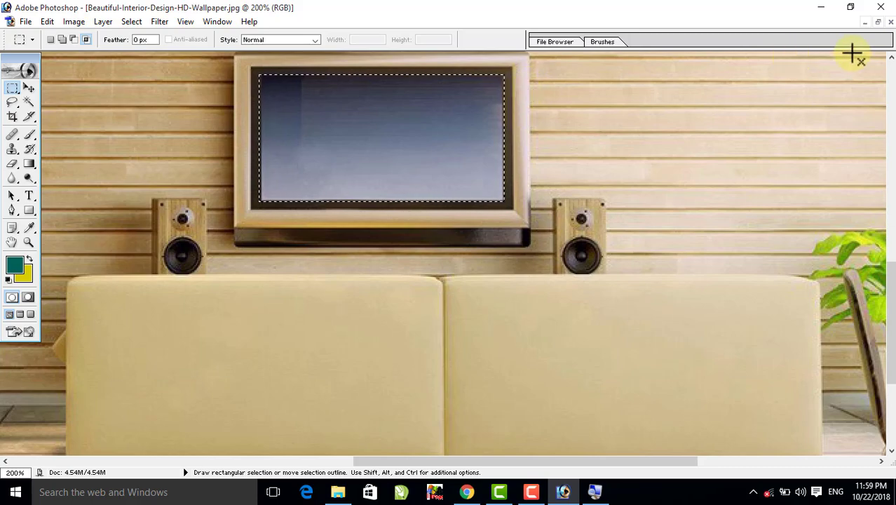
- Open michael-clarke_australia-team-2015-for-world-cup.jpg, copy the entire photo, and return to the maximized interior design image
left_click(821, 9)
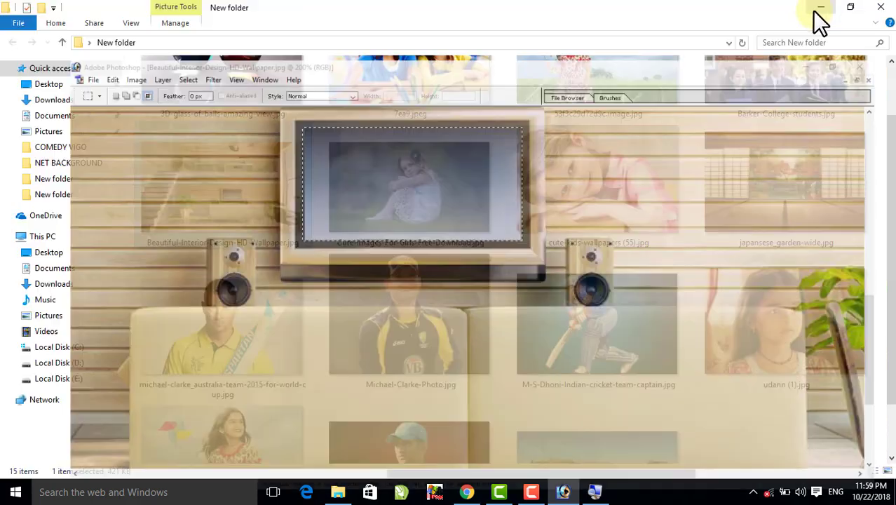
left_click_drag(216, 328, 481, 292)
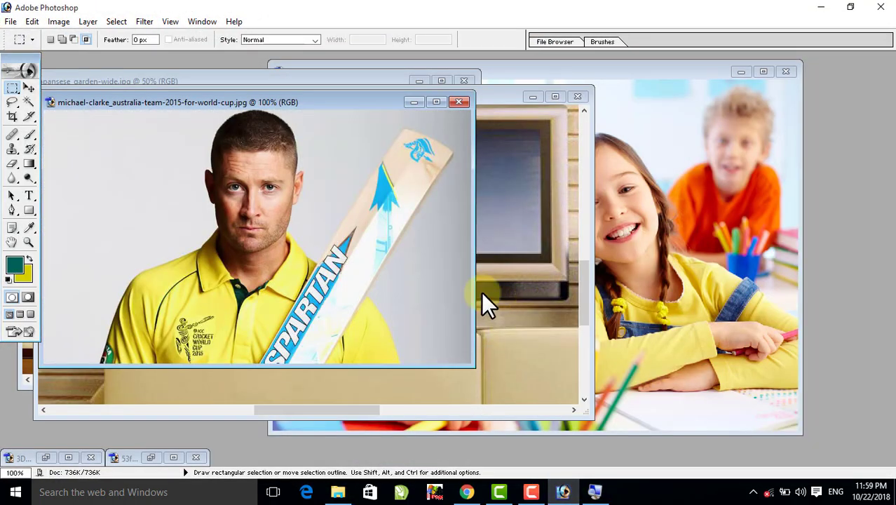
key("ctrl")
key("ctrl+a")
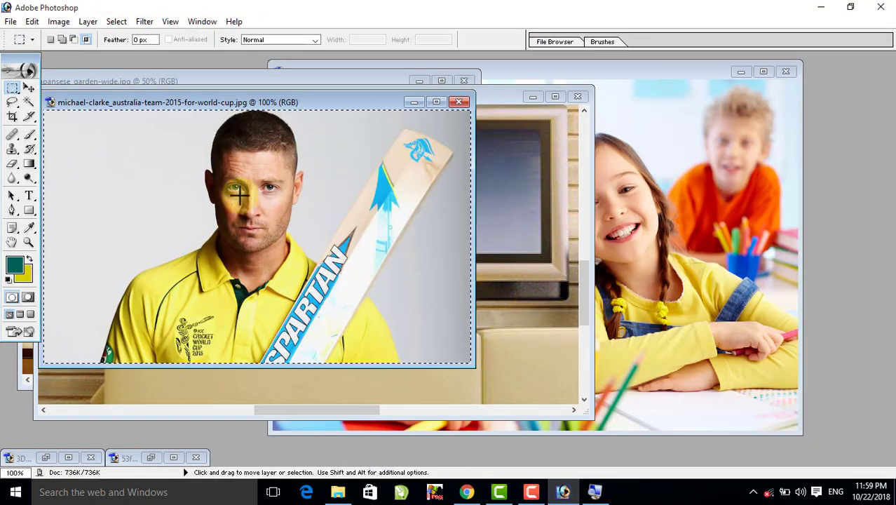
left_click(414, 103)
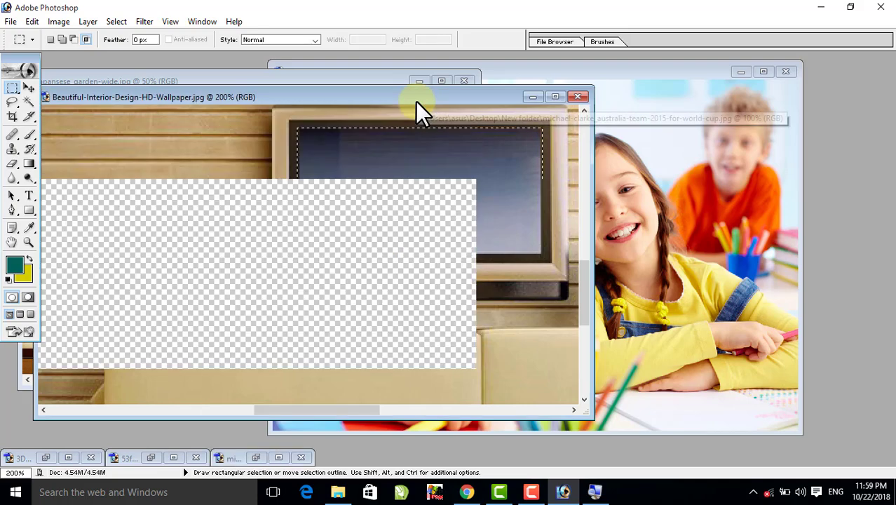
left_click(555, 96)
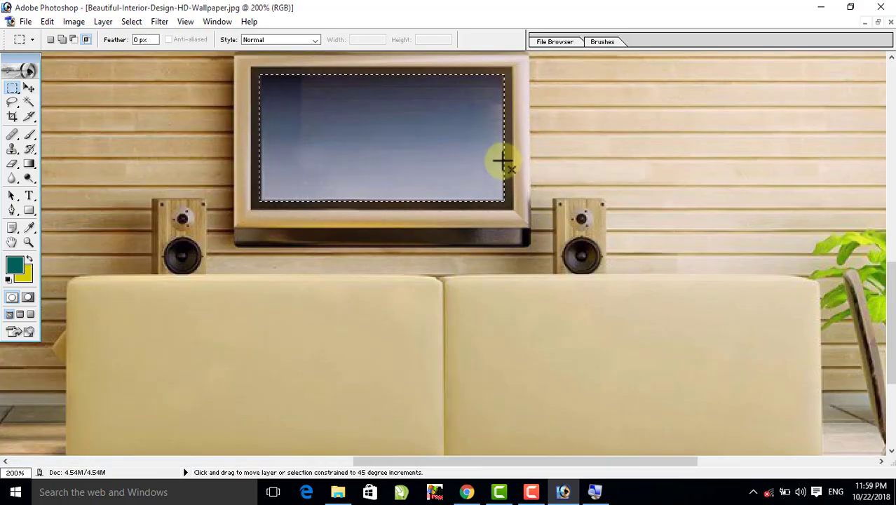
- Paste the cricketer's photo into the television screen selection with Paste Into and shift it within the screen
key("ctrl+shift+v")
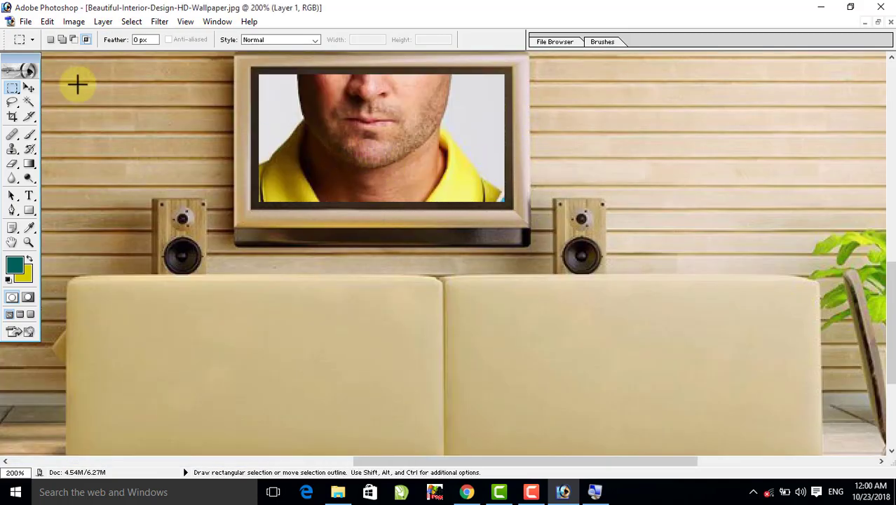
left_click(29, 88)
left_click_drag(403, 132, 464, 138)
left_click(877, 22)
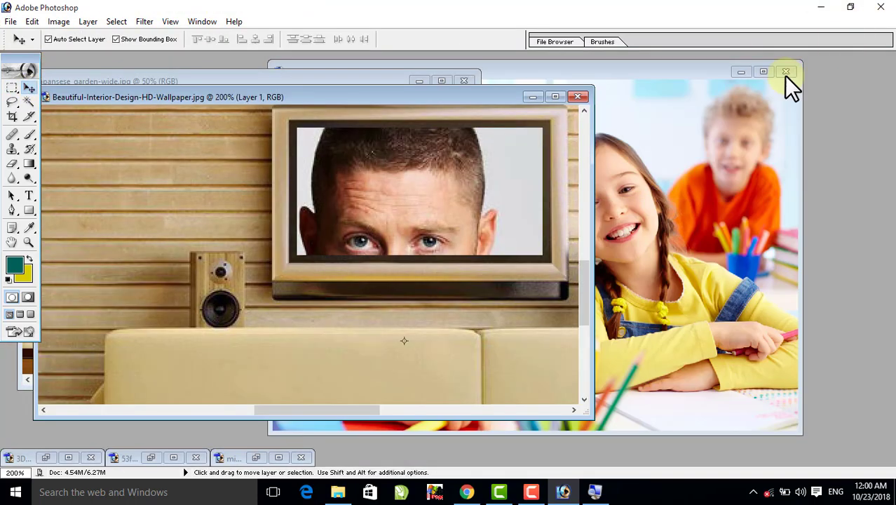
left_click(555, 98)
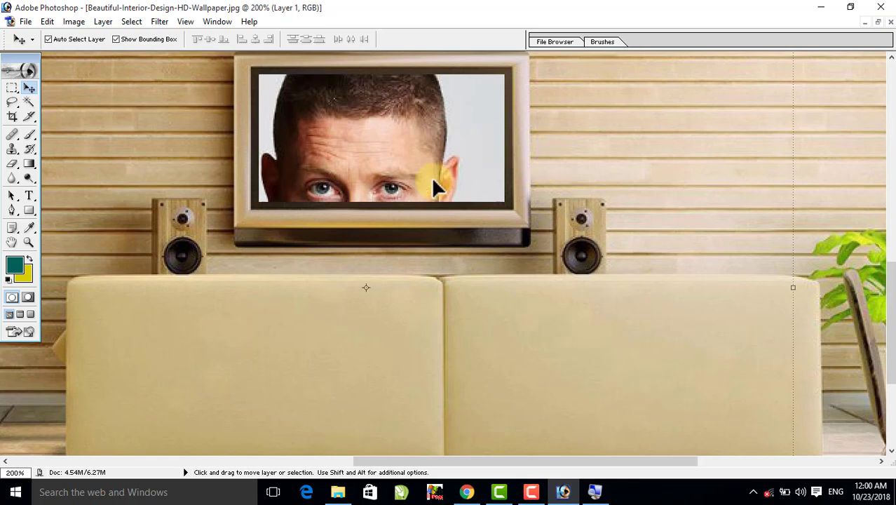
- Scale the cricketer's photo proportionally to 30.2%, position it to fill the television screen, and merge the layer down
left_click_drag(436, 184, 274, 398)
left_click_drag(199, 395, 511, 114)
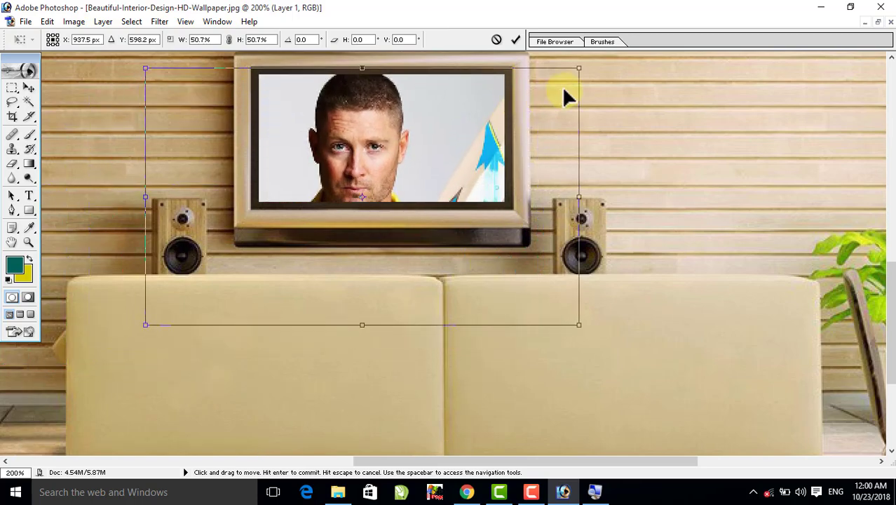
left_click_drag(578, 72, 403, 170)
left_click_drag(350, 234, 441, 118)
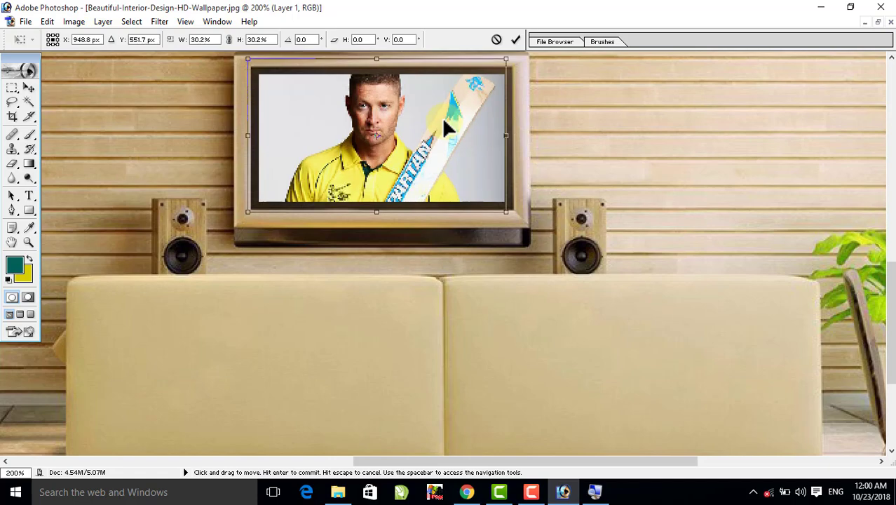
key("Return")
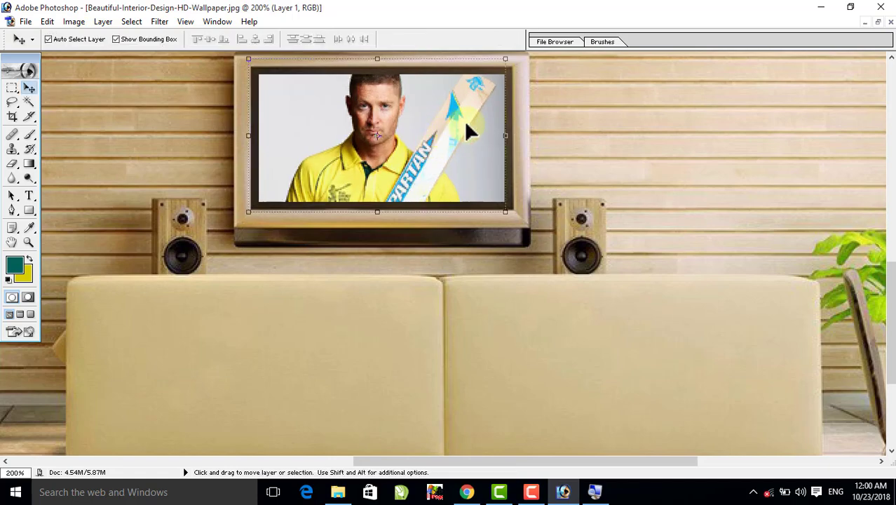
left_click(459, 144, "ctrl+alt")
left_click(459, 217, "ctrl+alt")
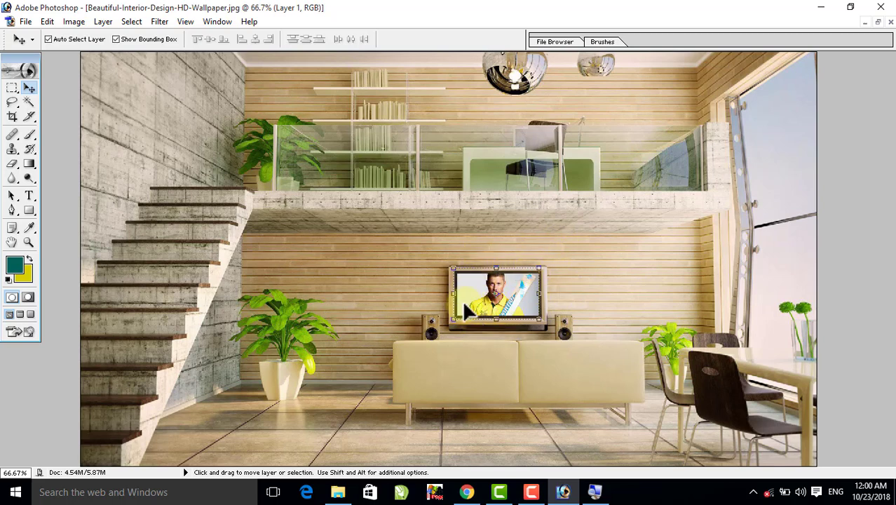
key("ctrl+e")
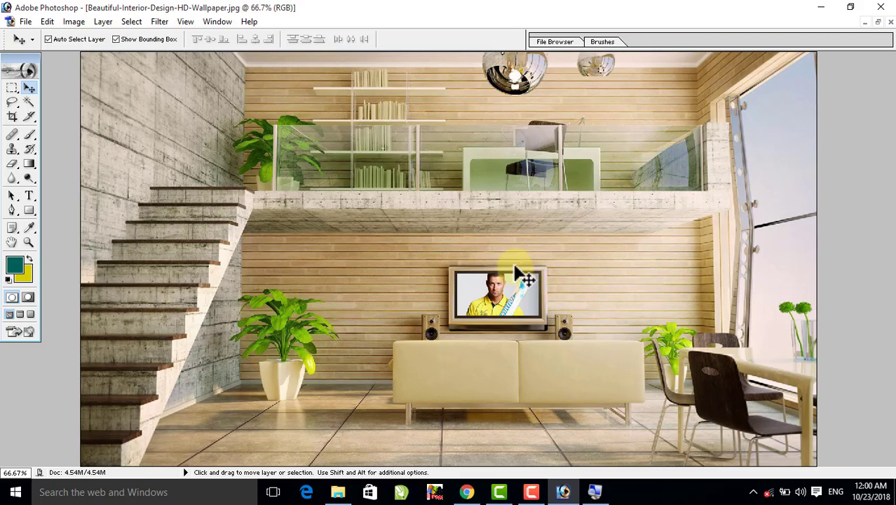
- Close the interior design image, japansese_garden-wide.jpg and the next open photo without saving, returning to 3D-glass-of-balls-amazing-view.jpg
left_click(891, 21)
left_click(465, 195)
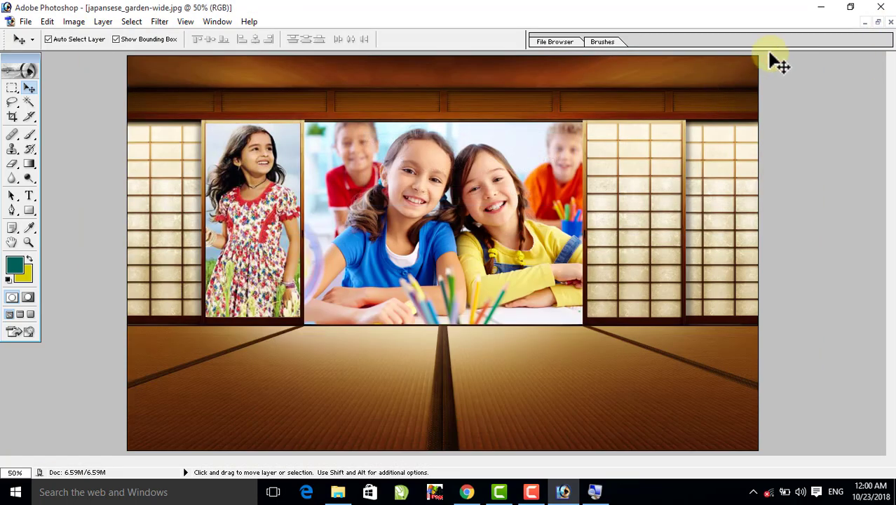
left_click(889, 23)
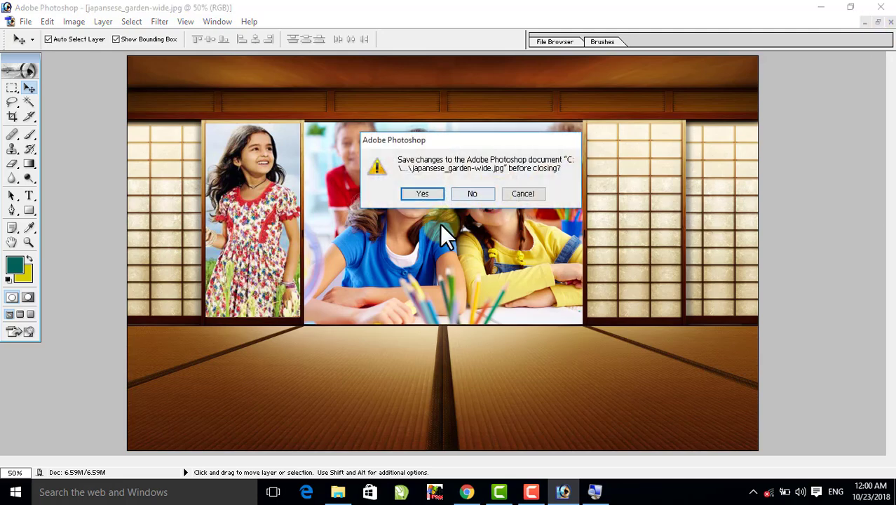
left_click(473, 192)
left_click(890, 22)
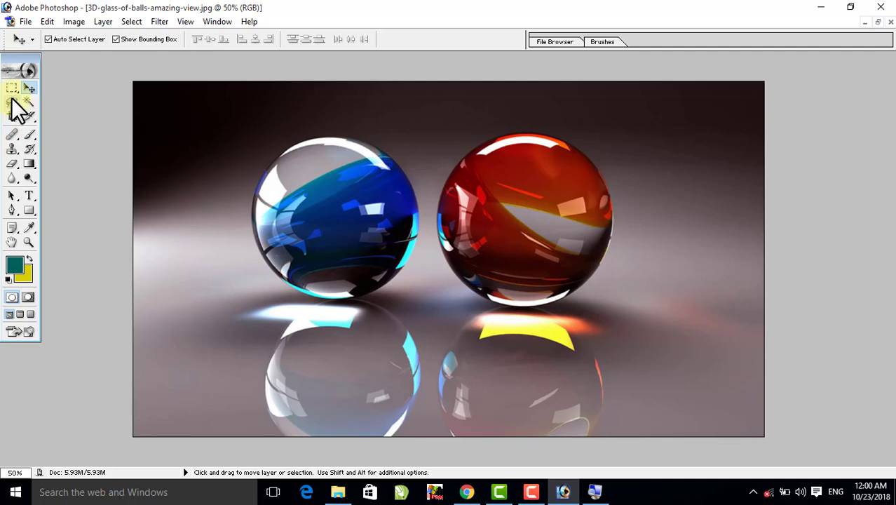
- Draw a circular selection the size of the blue glass ball with the Elliptical Marquee Tool and move it over the ball
left_click_drag(17, 88, 49, 98)
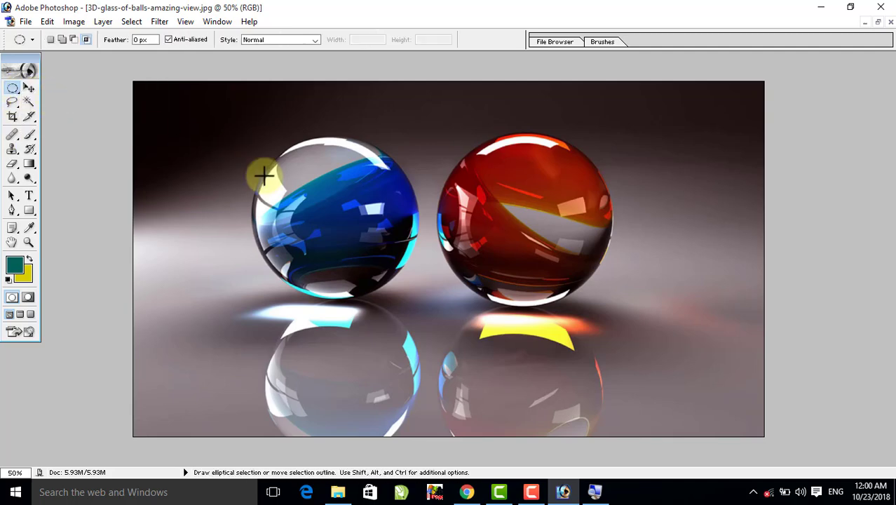
left_click_drag(260, 166, 426, 332)
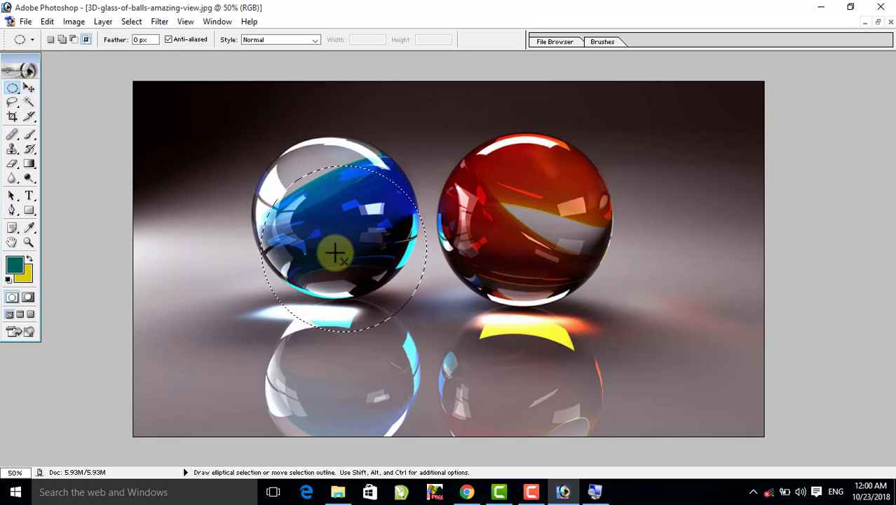
key("Up")
key("Up")
key("Up")
key("Up")
key("Up")
key("Up")
key("Up")
key("Up")
key("Up")
key("Up")
key("Up")
key("Up")
key("Up")
key("Up")
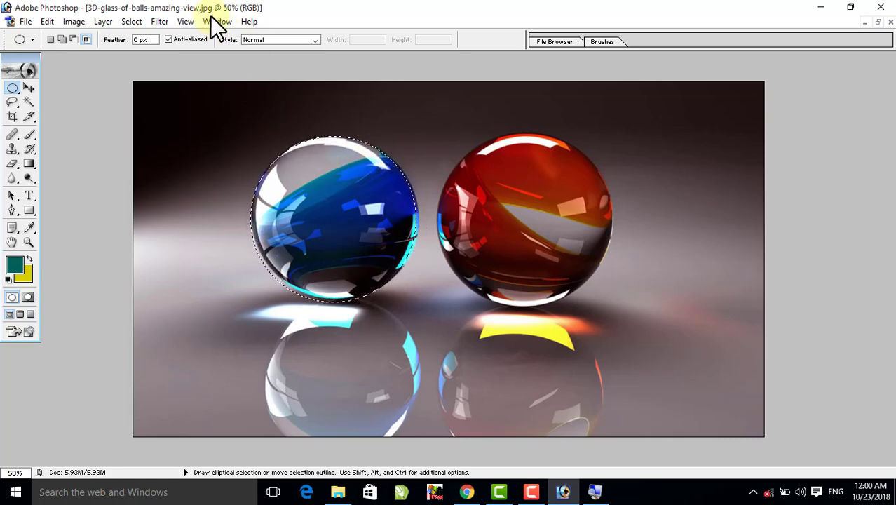
- Fit the selection to the blue ball's outline with Transform Selection, at 102.4% width and 97.2% height
left_click(132, 21)
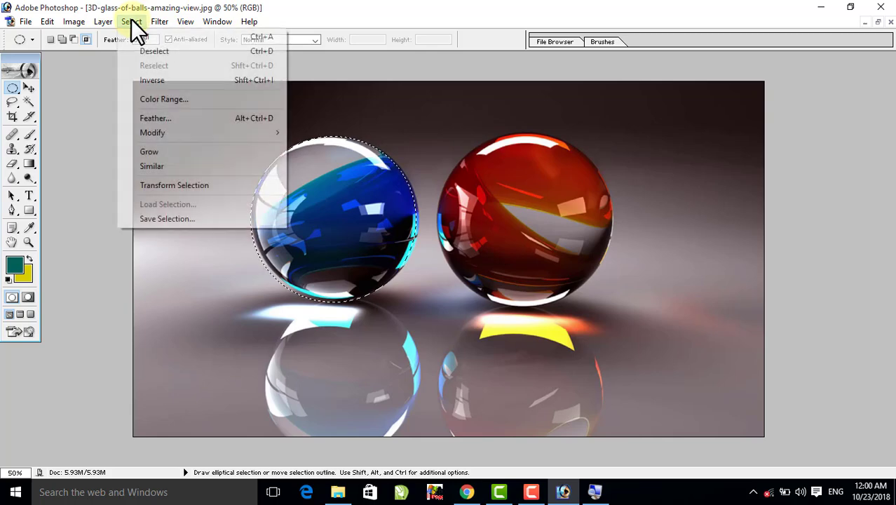
left_click(170, 186)
left_click_drag(419, 221, 423, 221)
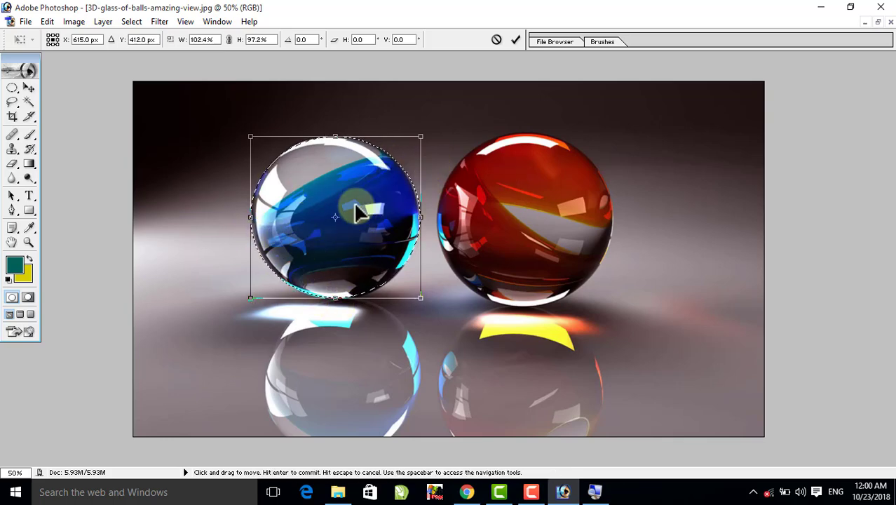
double_click(358, 213)
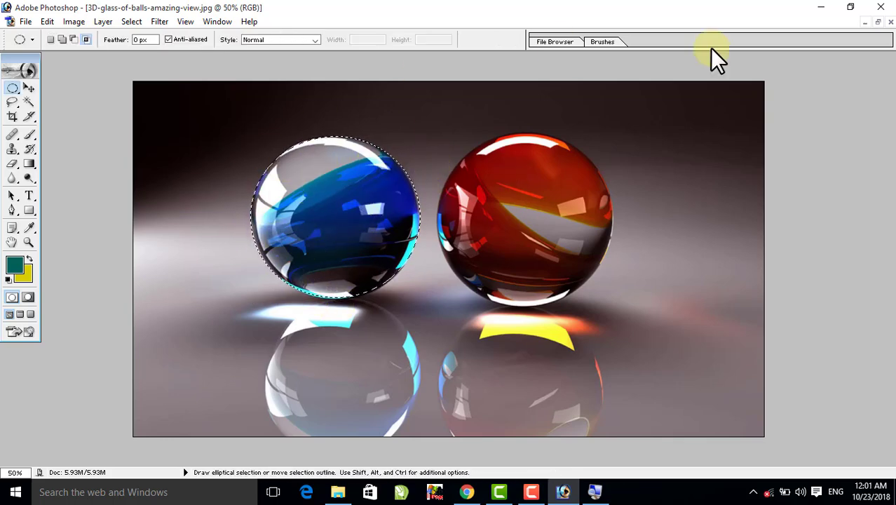
- Open Cute-Images-For-Girls-Free-Download.jpg from the picture folder, copy the entire photo, and return to the maximized glass balls image
left_click(878, 22)
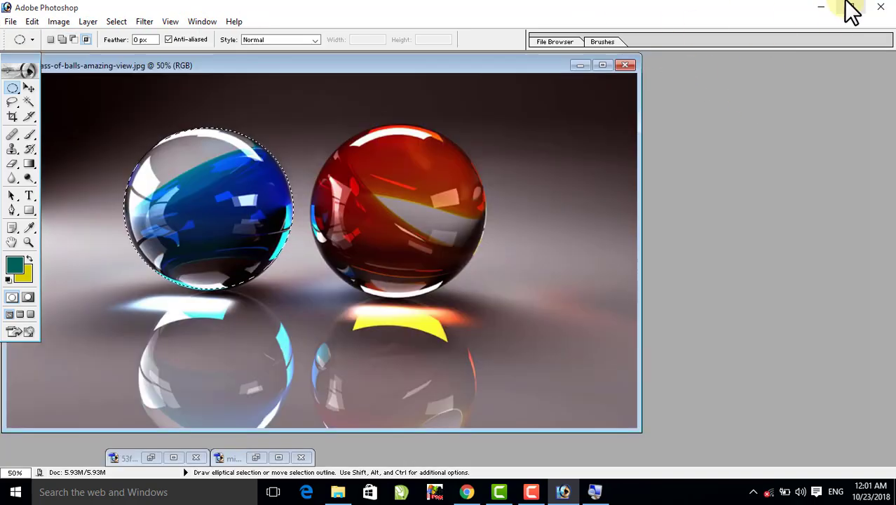
left_click(821, 7)
left_click(457, 184)
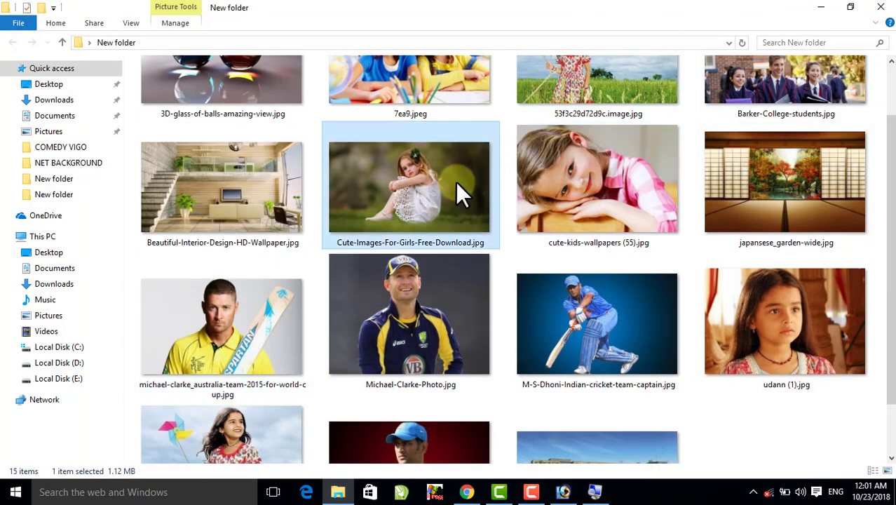
left_click_drag(418, 184, 510, 199)
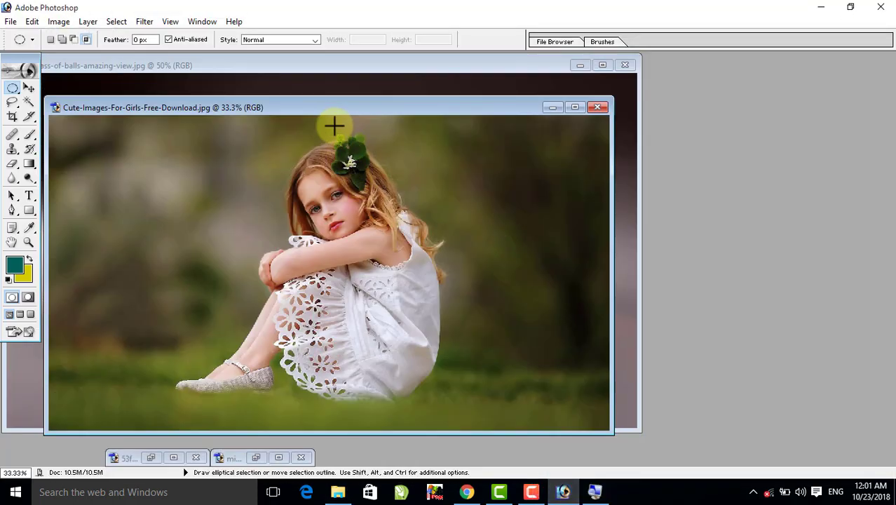
key("ctrl+a")
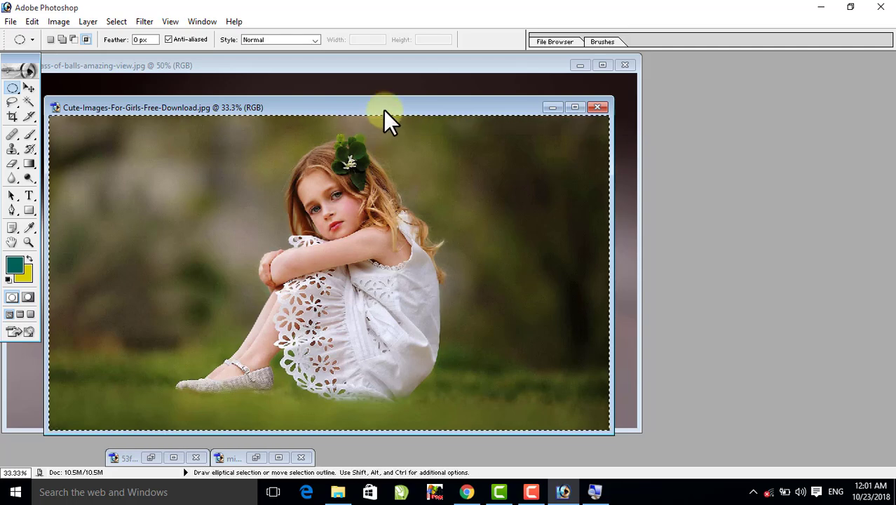
left_click_drag(383, 110, 676, 104)
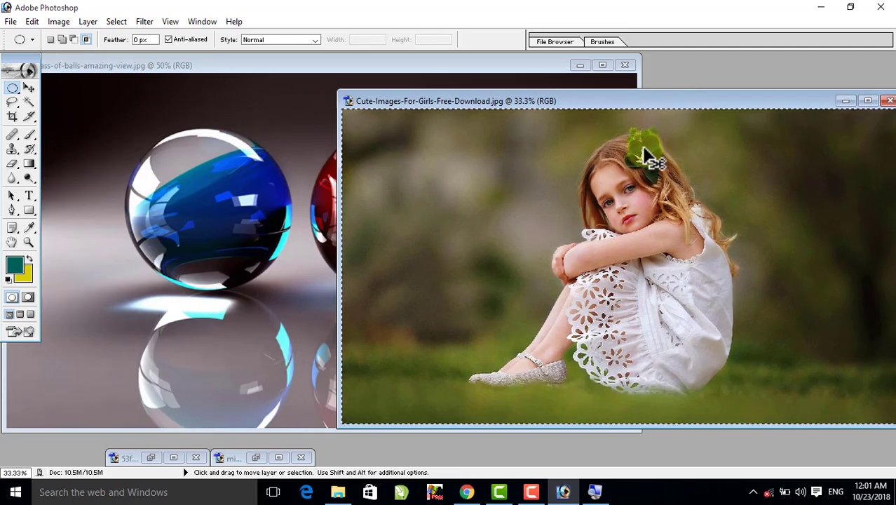
left_click(600, 65)
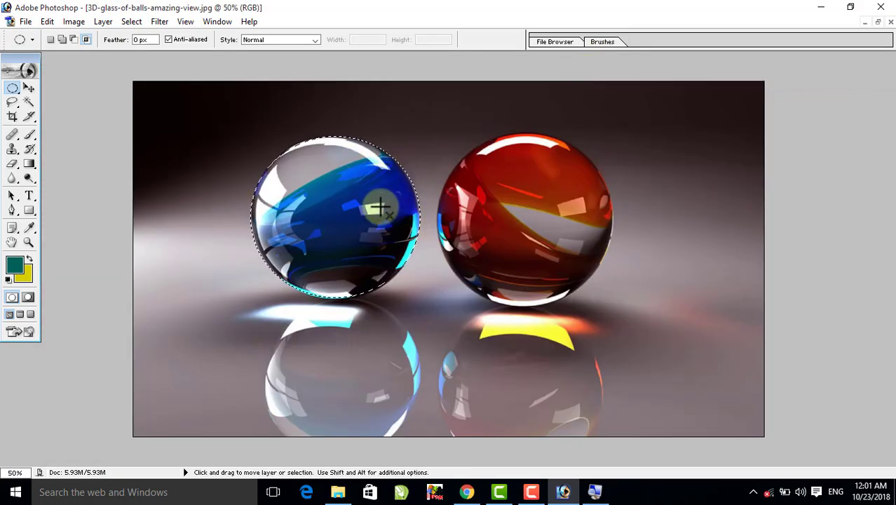
- Paste the sitting girl's photo into the blue ball selection with Paste Into and shift it within the ball
left_click(46, 22)
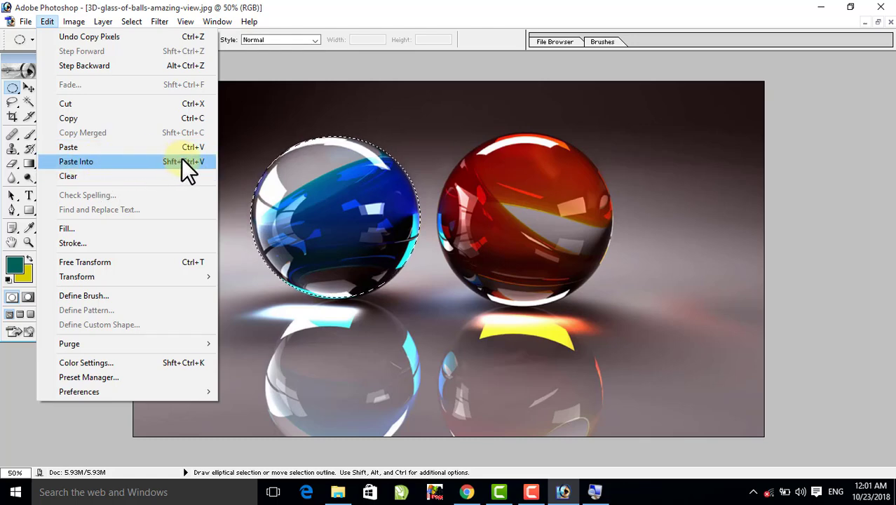
left_click(170, 161)
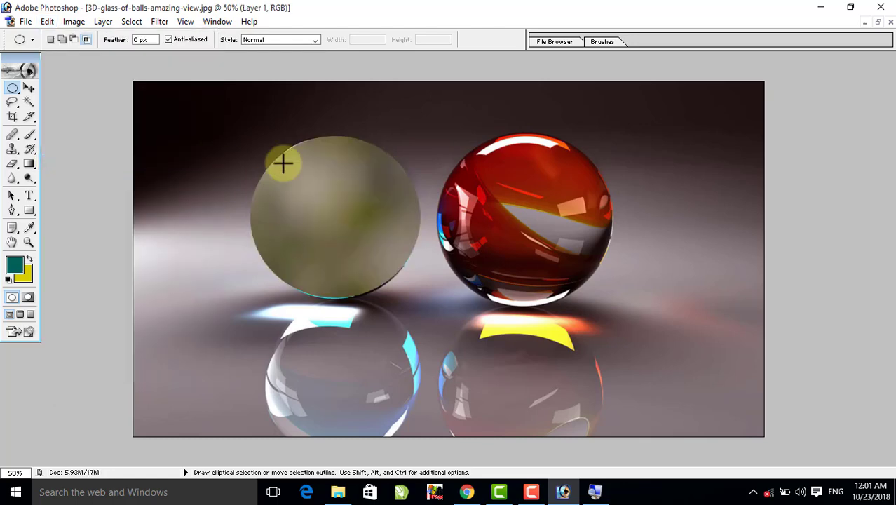
left_click(23, 83)
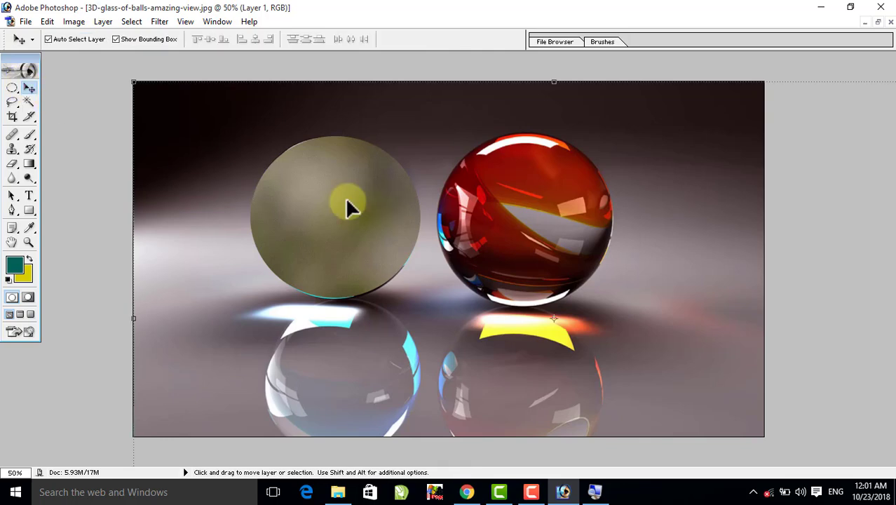
left_click_drag(345, 197, 329, 225)
- Scale the sitting girl's photo proportionally to 37.2% and position the girl inside the blue ball
left_click_drag(493, 226, 302, 408)
left_click_drag(209, 394, 570, 175)
left_click_drag(655, 91, 463, 209)
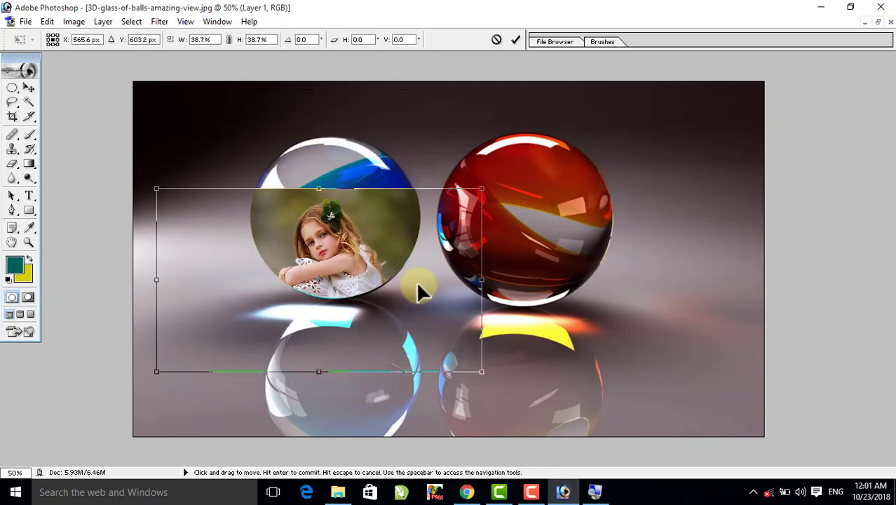
left_click_drag(420, 290, 429, 235)
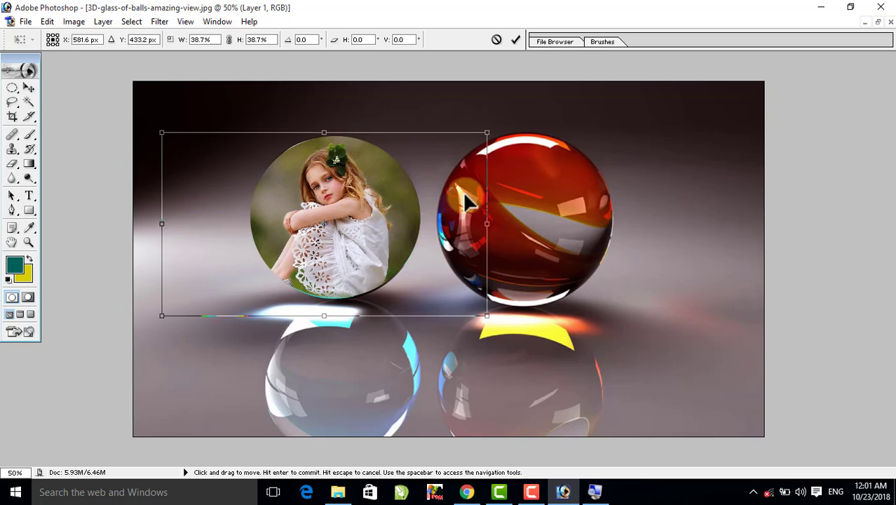
left_click_drag(486, 133, 463, 172)
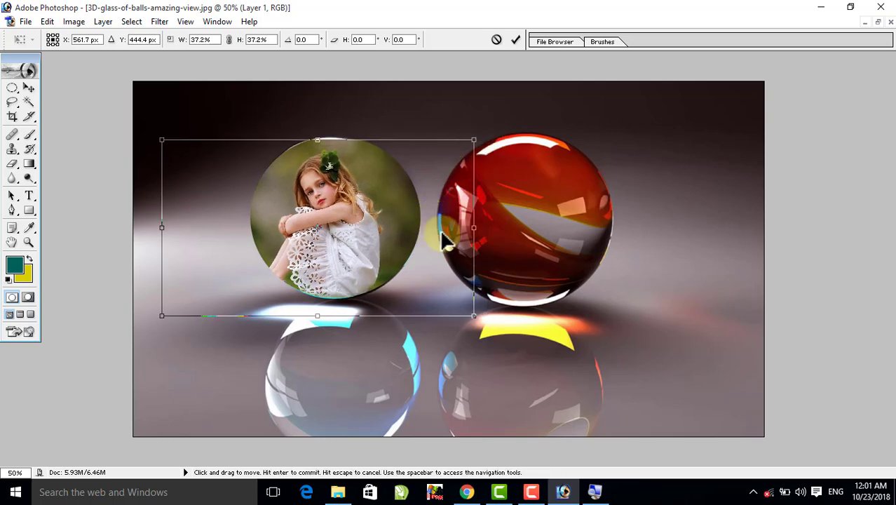
left_click_drag(442, 238, 448, 231)
key("Return")
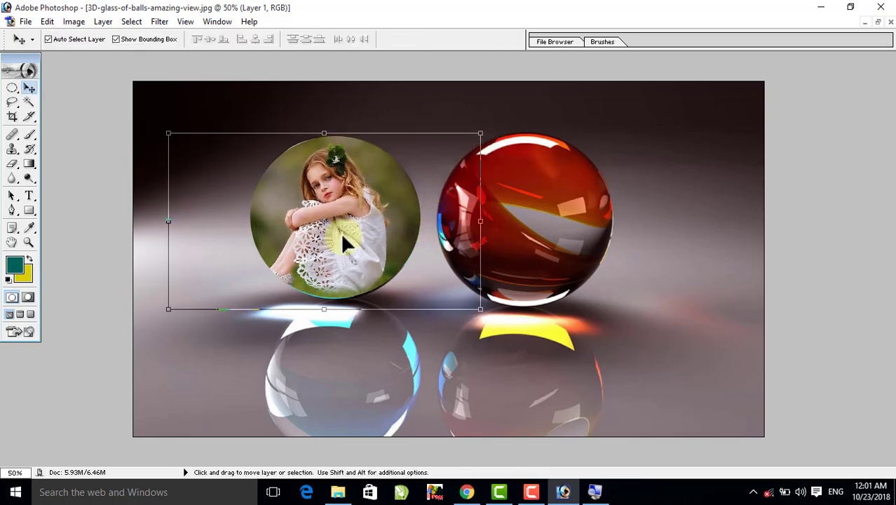
left_click_drag(337, 228, 344, 225)
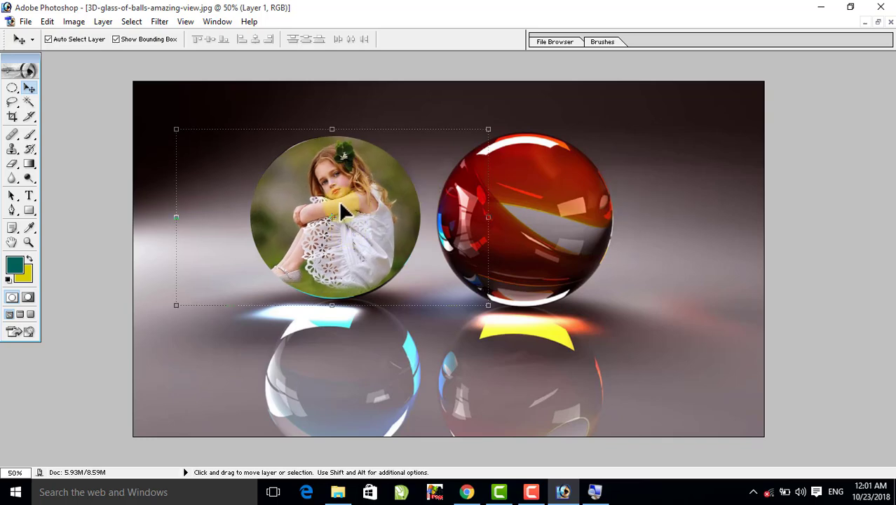
- Flip the sitting girl's photo horizontally and recentre the girl within the ball
left_click(47, 22)
mouse_move(97, 276)
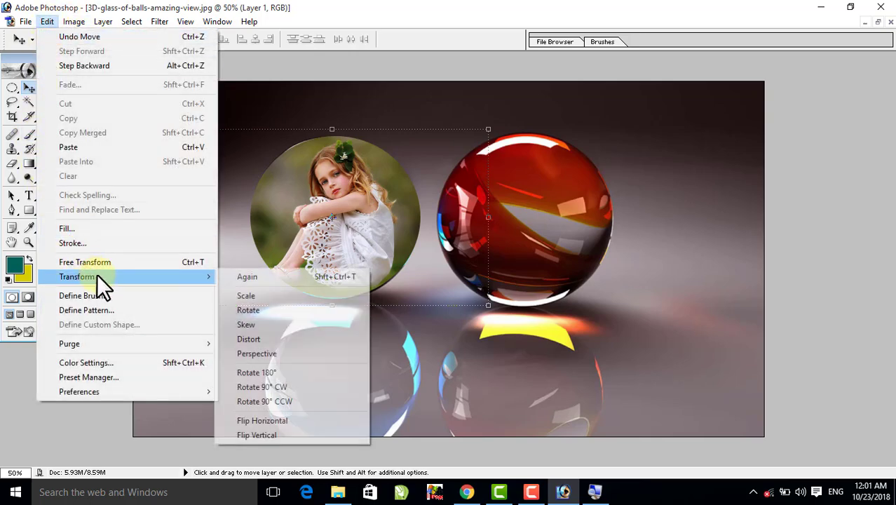
left_click(263, 422)
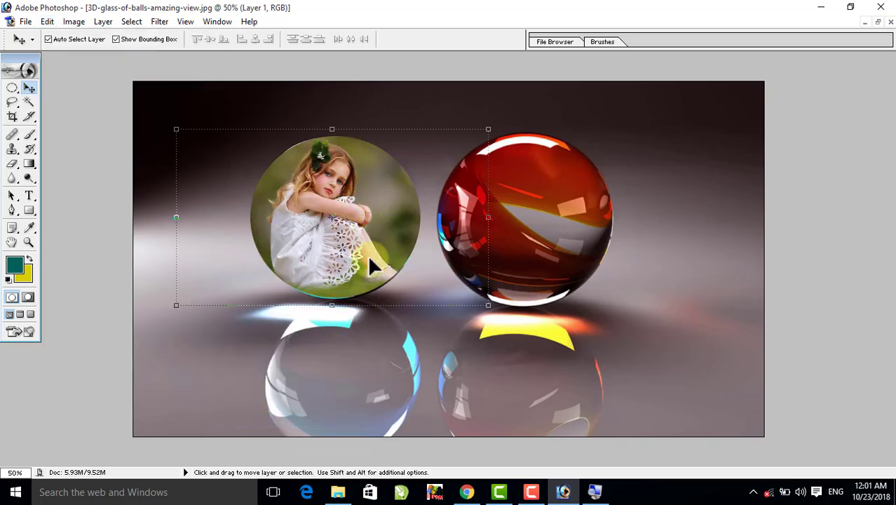
left_click_drag(326, 233, 335, 233)
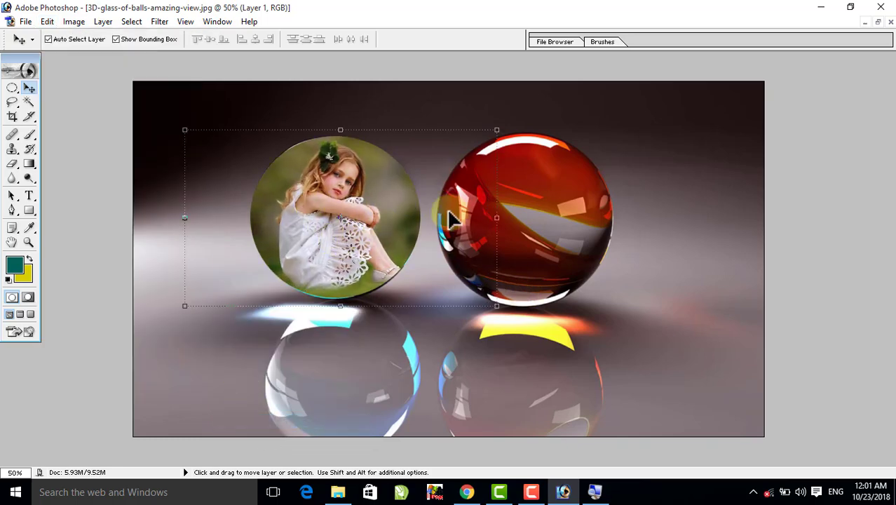
key("ctrl+space")
left_click(349, 224)
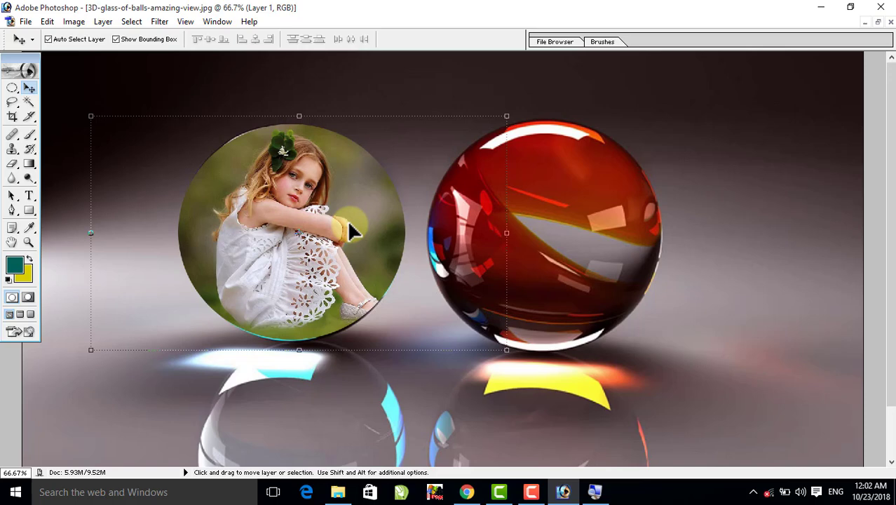
- Reposition the sitting girl's photo slightly within the blue ball and try several layer opacities, settling on 70%
key("5")
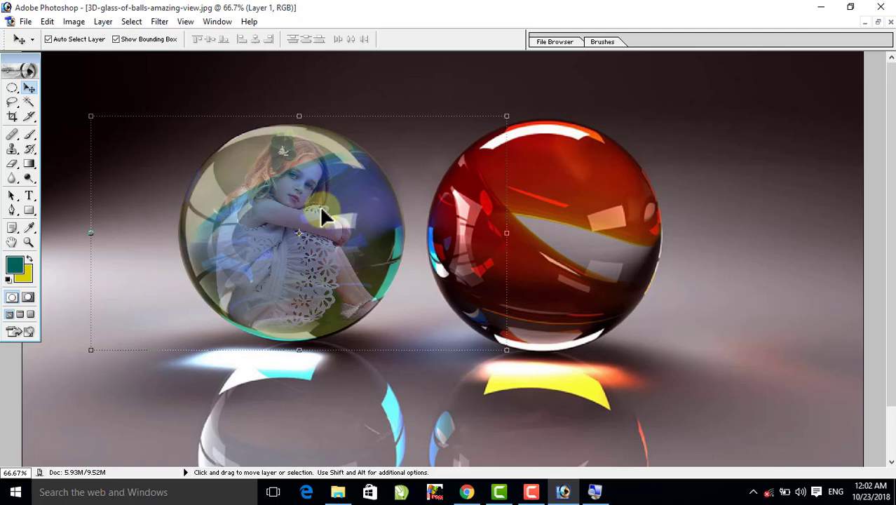
mouse_move(320, 205)
left_mouse_down()
mouse_move(296, 228)
mouse_move(321, 204)
mouse_move(299, 199)
mouse_move(305, 213)
mouse_move(329, 221)
left_mouse_up()
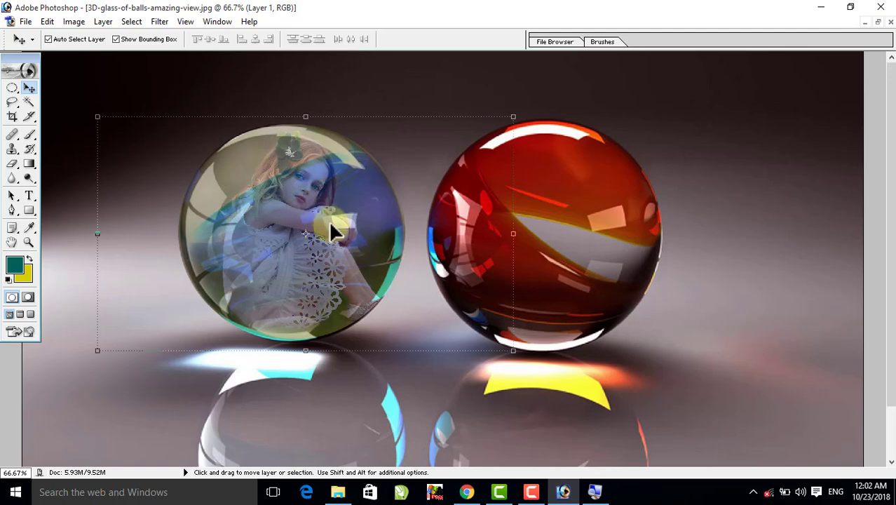
key("6")
key("9")
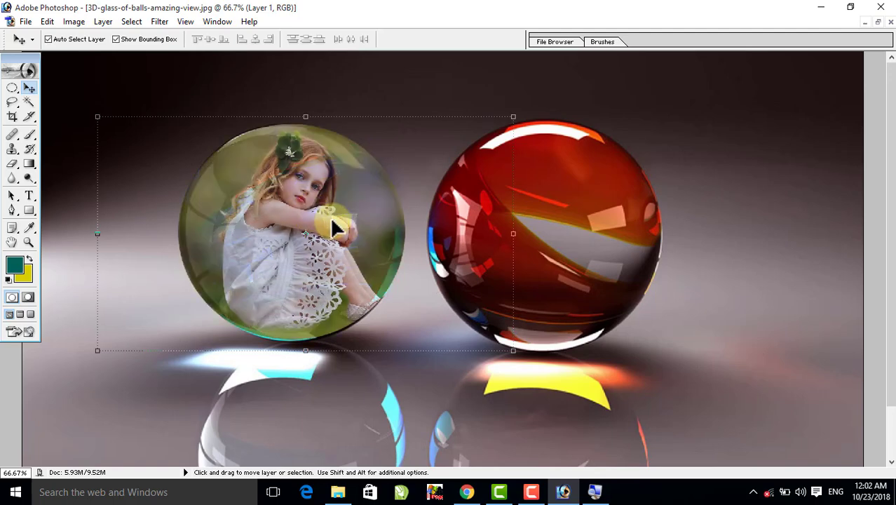
key("3")
key("2")
key("8")
key("7")
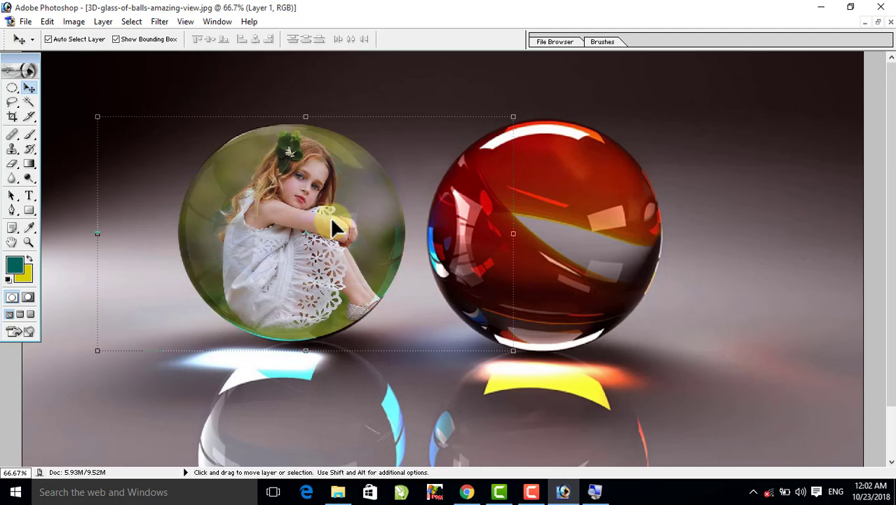
key("0")
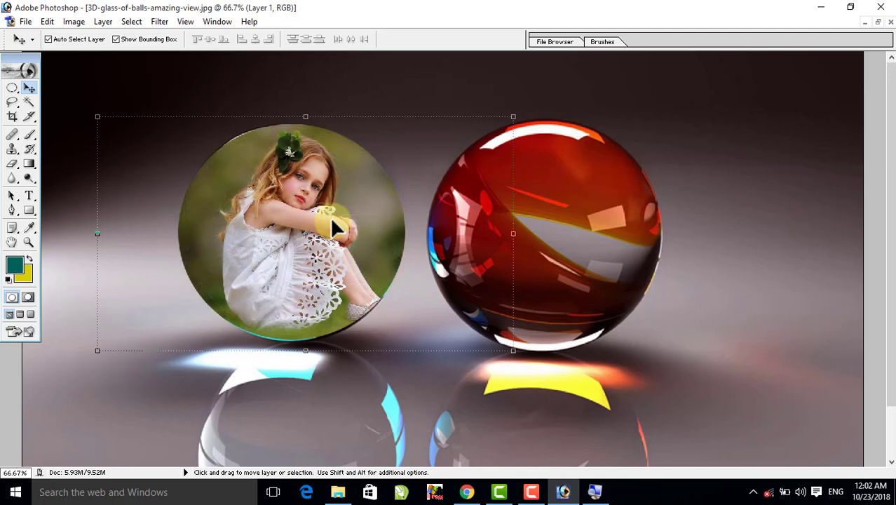
key("3")
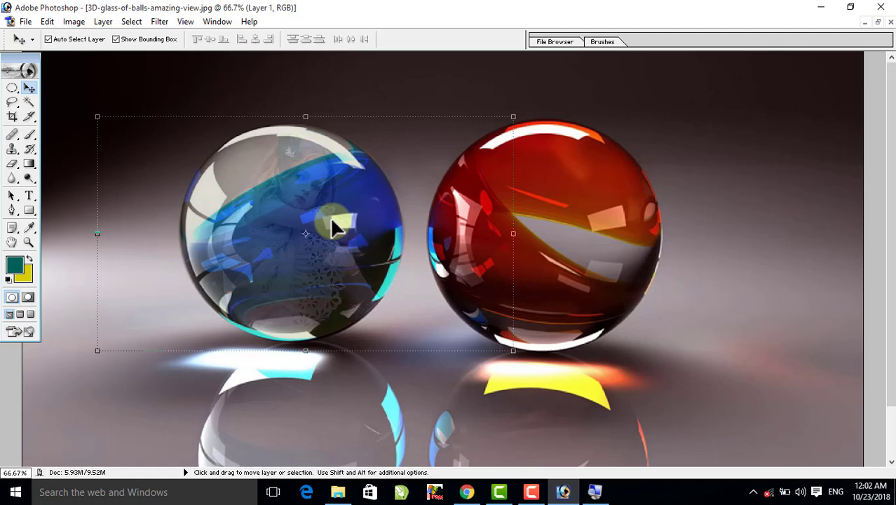
key("7")
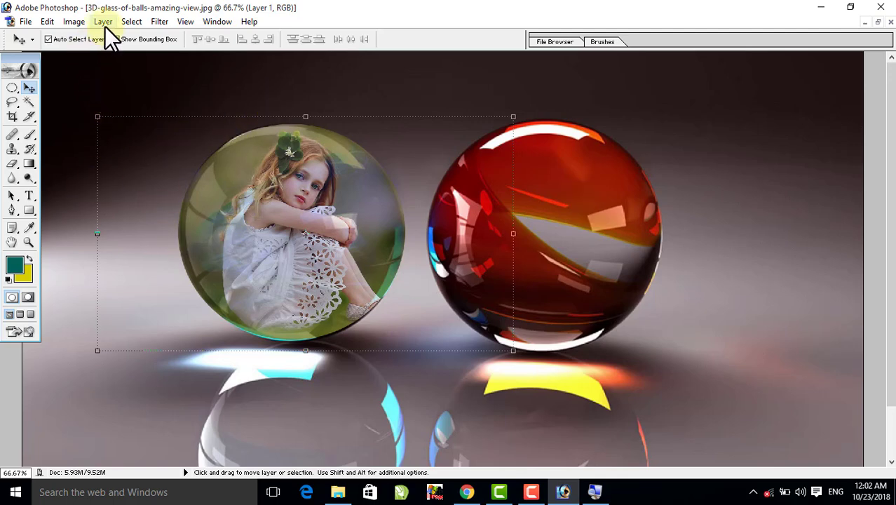
- Merge the blue ball's photo layer down into the background
left_click(124, 21)
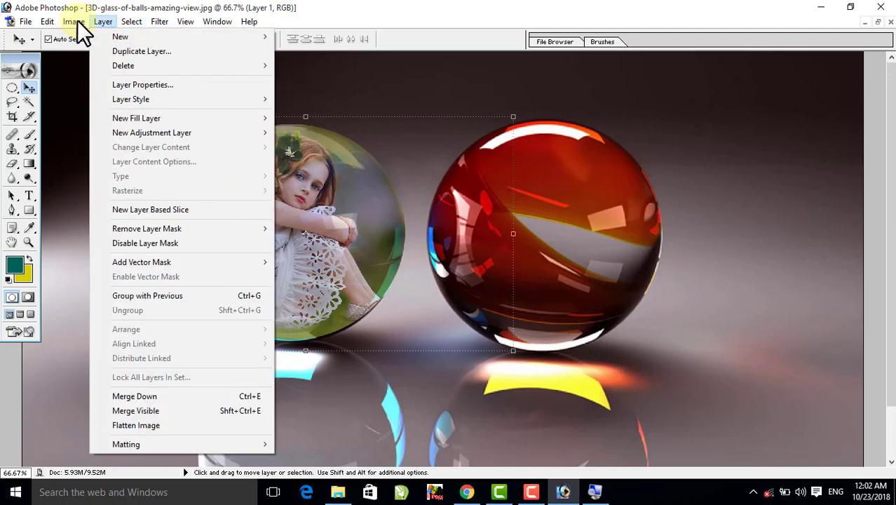
mouse_move(42, 21)
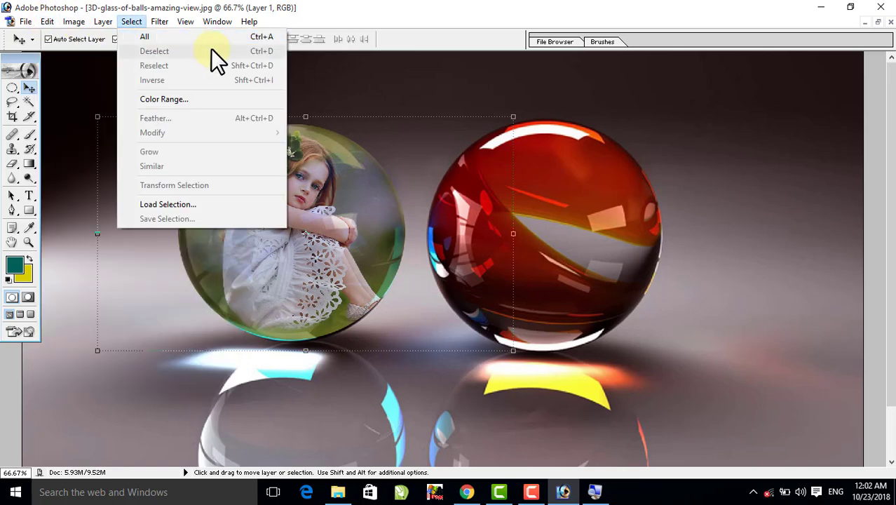
mouse_move(103, 21)
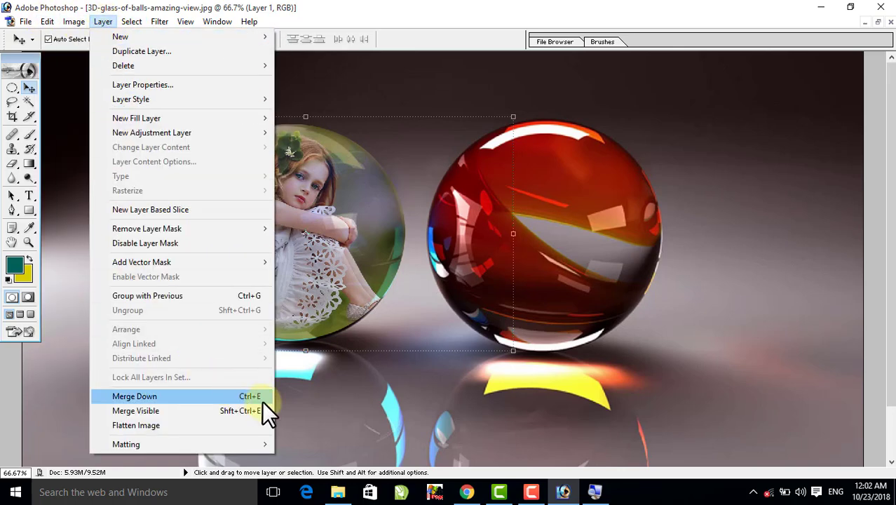
left_click(215, 396)
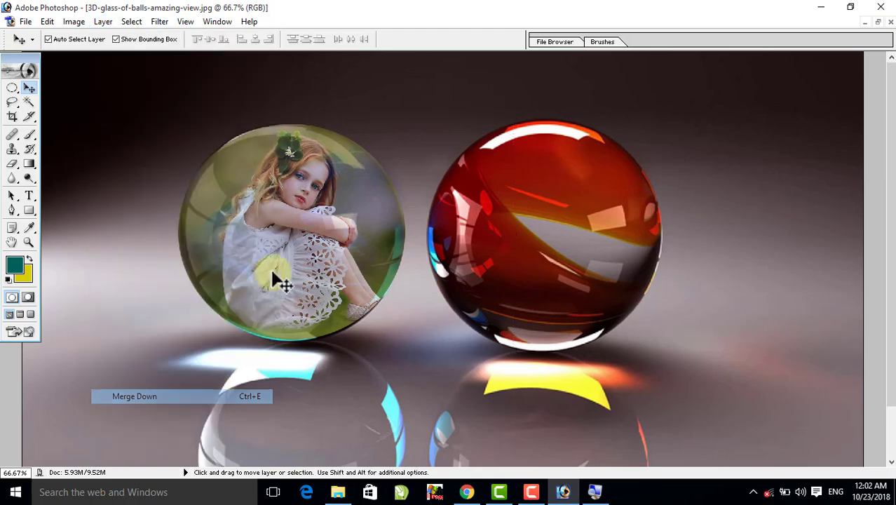
- Draw an elliptical selection about the size of the red ball and nudge it into place over the ball
left_click(12, 88)
left_click_drag(461, 145, 687, 363)
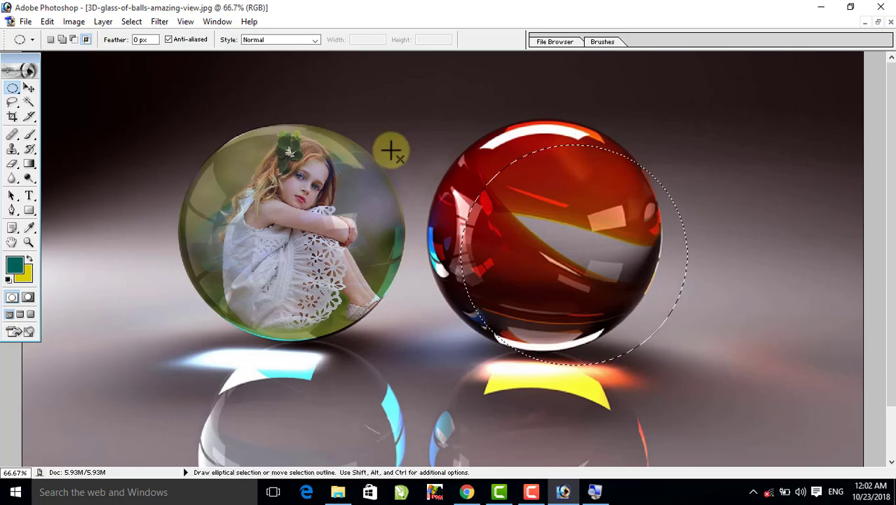
key("Left")
key("Left")
key("Left")
key("Left")
key("Left")
key("Left")
key("Left")
key("Left")
key("Left")
key("Left")
key("Left")
key("Left")
key("Left")
key("Left")
key("Left")
key("Left")
key("Left")
key("Left")
key("Left")
key("Left")
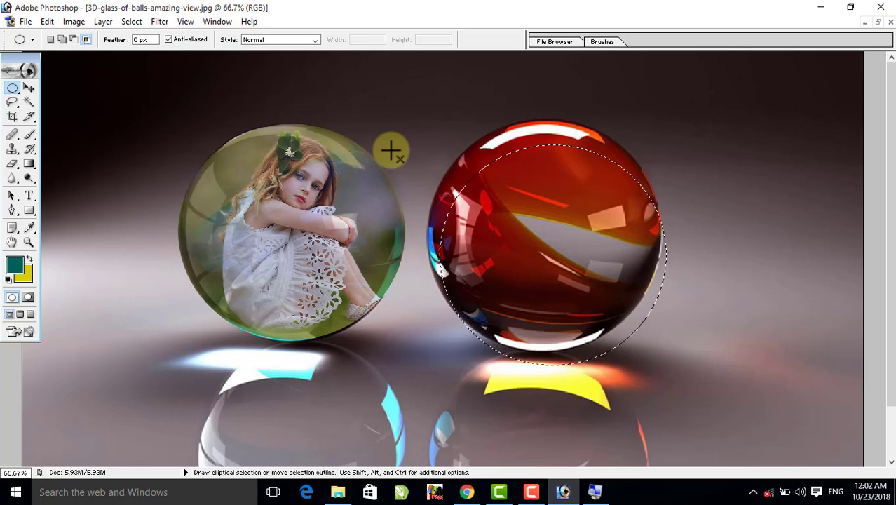
key("Left")
key("Left")
key("Left")
key("Left")
key("Left")
key("Left")
key("Left")
key("Left")
key("Left")
key("Left")
key("Left")
key("Left")
key("Left")
key("Left")
key("Left")
key("Left")
key("Left")
key("Left")
key("Left")
key("Left")
key("Up")
key("Up")
key("Up")
key("Up")
key("Up")
key("Up")
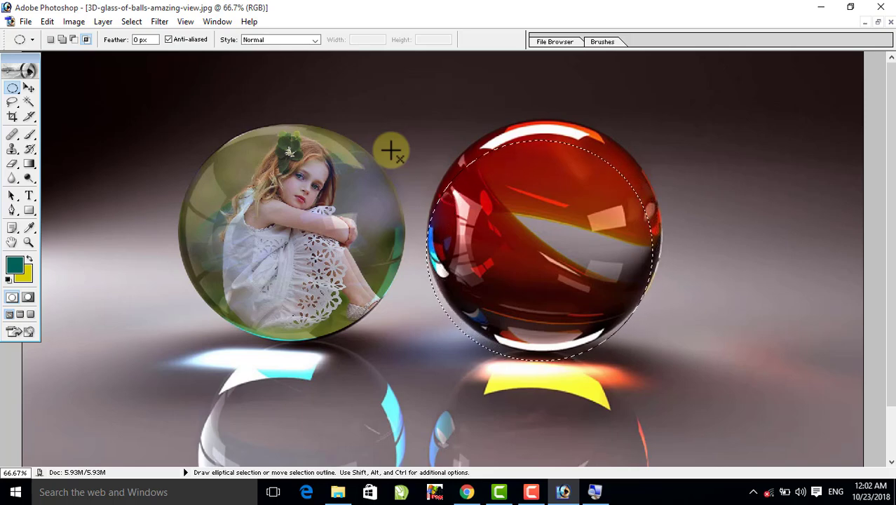
key("Up")
key("Up")
key("Up")
key("Up")
key("Up")
key("Up")
key("Up")
key("Up")
key("Up")
key("Up")
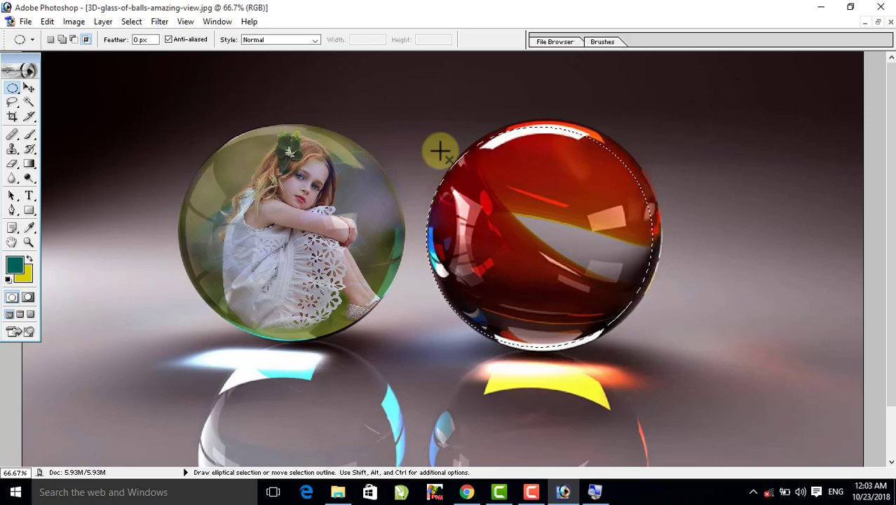
- Fit the selection to the red ball's outline with Transform Selection, at 105.5% width and 103.3% height
left_click(132, 22)
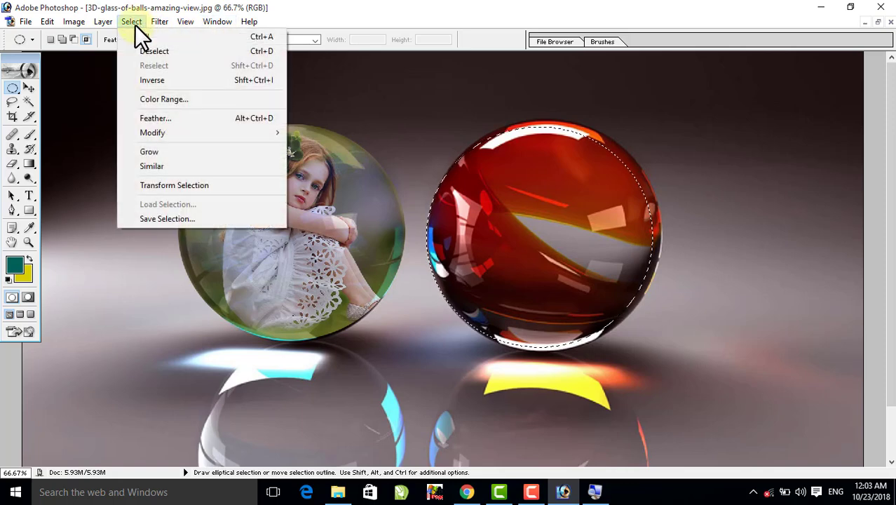
left_click(175, 185)
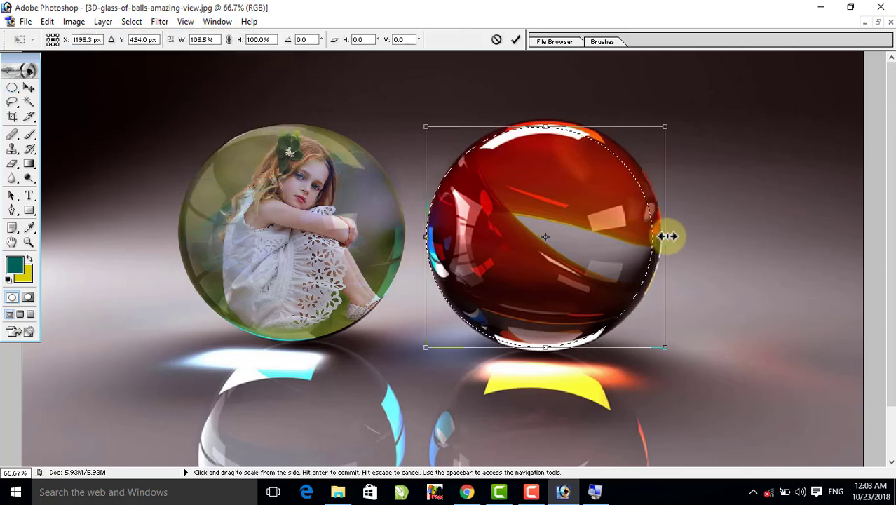
left_click_drag(554, 127, 554, 123)
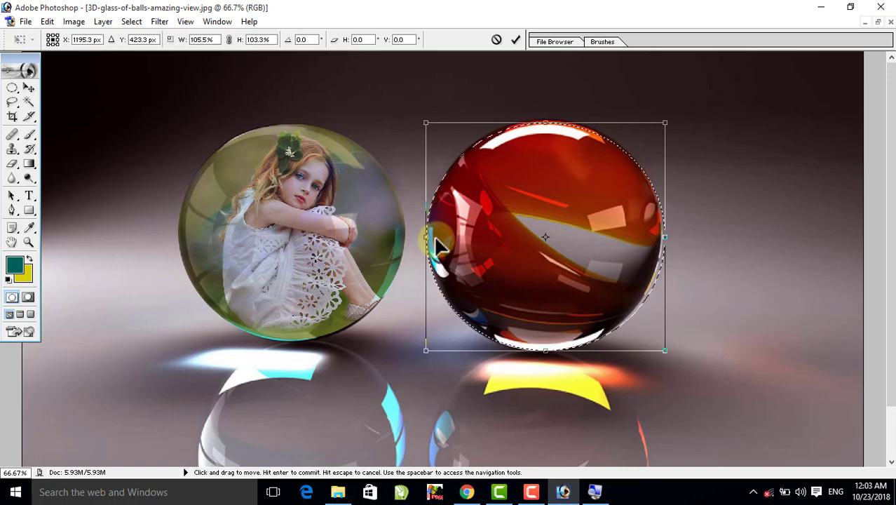
key("Return")
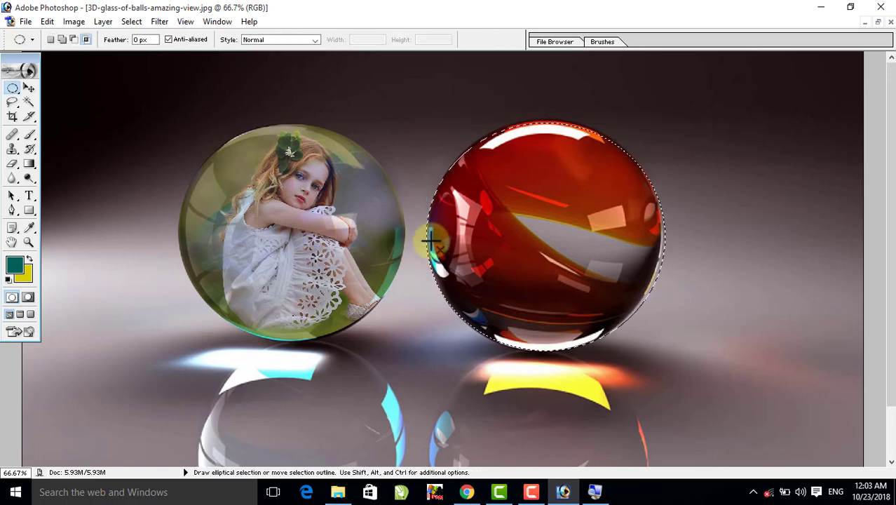
- Paste the sitting girl's photo into the red ball selection with Paste Into, ready to move in the maximized image
key("ctrl+shift+v")
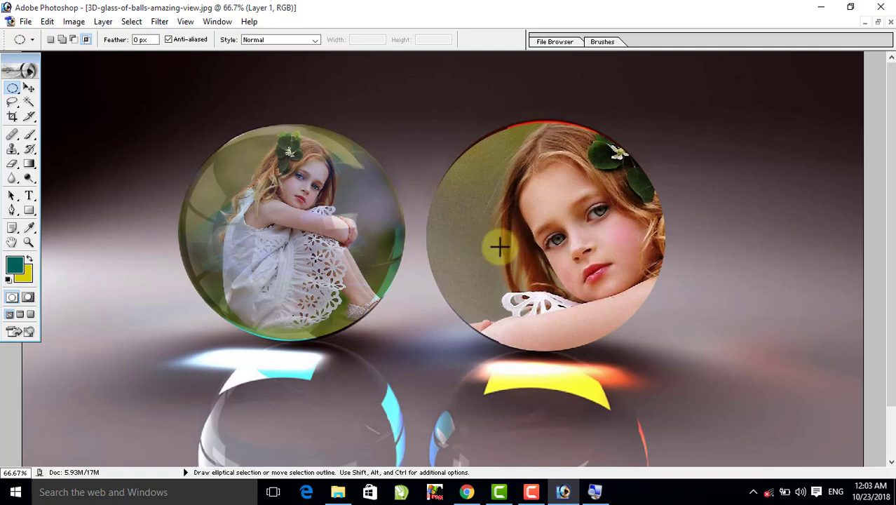
left_click(28, 87)
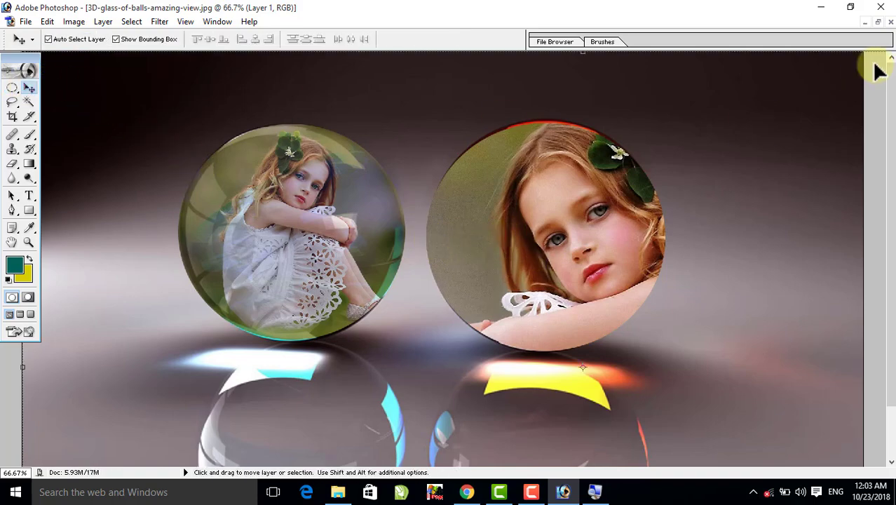
left_click(877, 23)
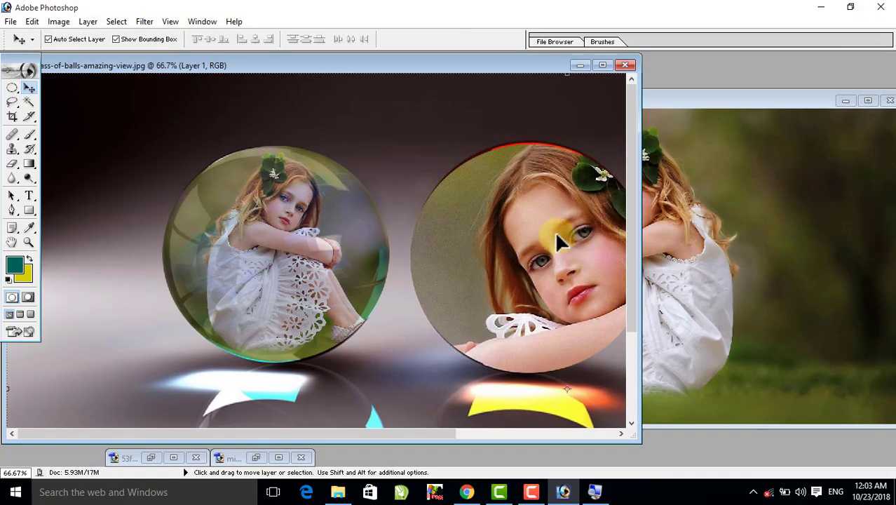
left_click(610, 64)
- Scale the pasted photo down proportionally and position the sitting girl inside the red ball
left_click_drag(593, 200, 778, 152)
left_click_drag(835, 117, 308, 429)
left_click_drag(349, 407, 582, 170)
left_click_drag(687, 93, 626, 214)
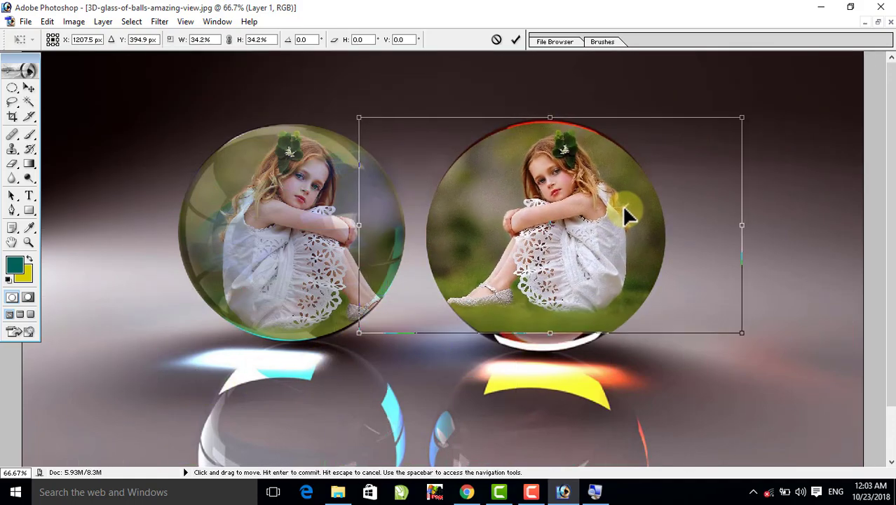
left_click_drag(740, 336, 780, 359)
left_click_drag(556, 271, 538, 265)
key("Return")
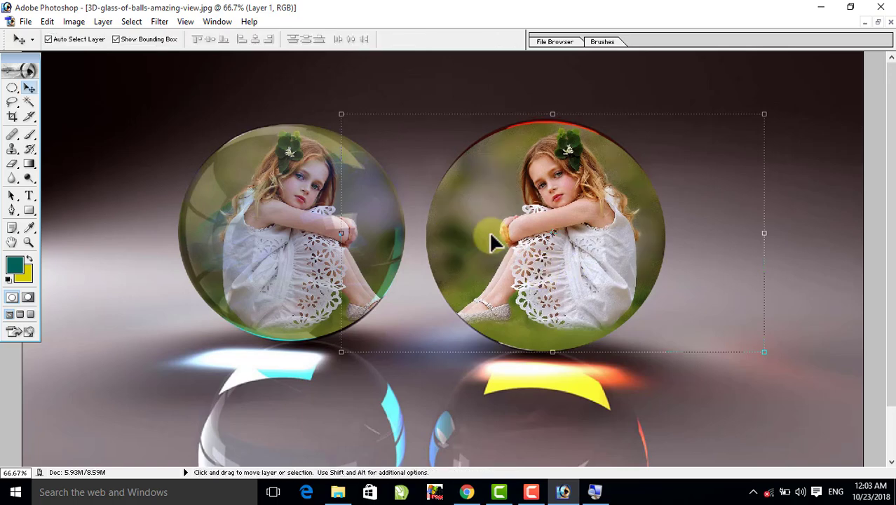
- Lower the red ball photo layer's opacity to 70% and merge it down into the background
key("5")
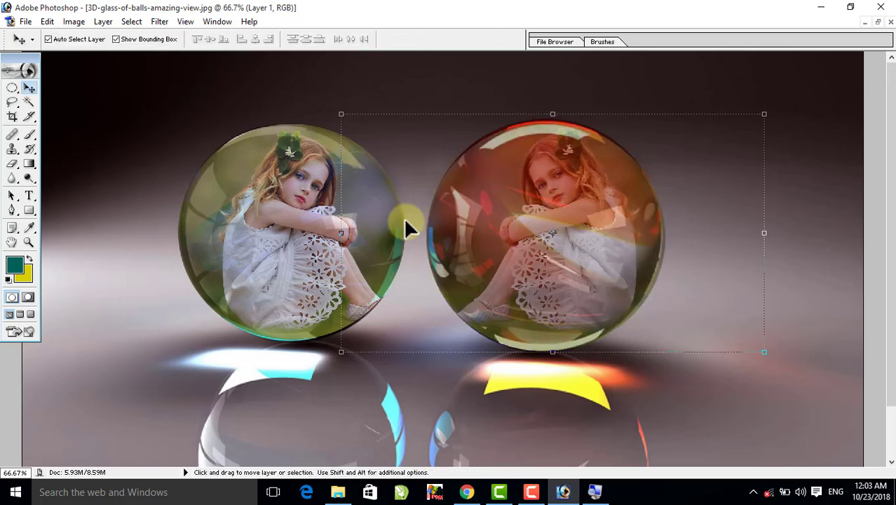
key("7")
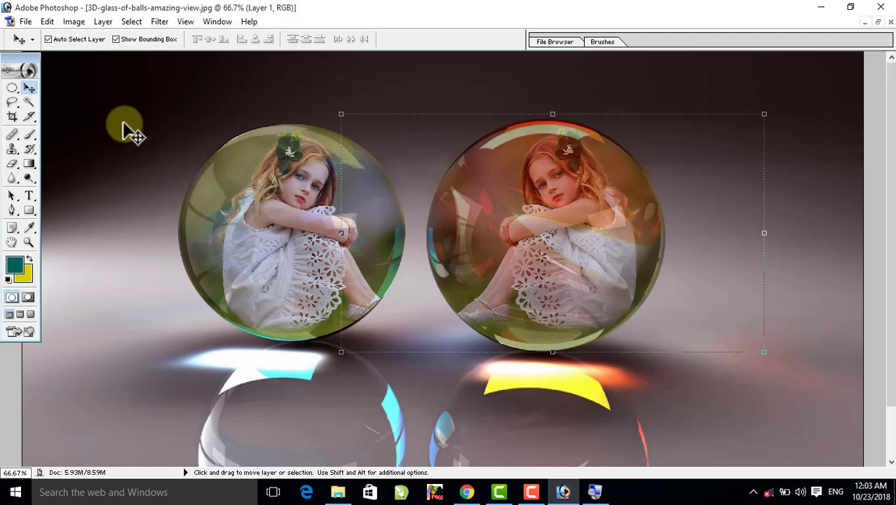
key("ctrl+e")
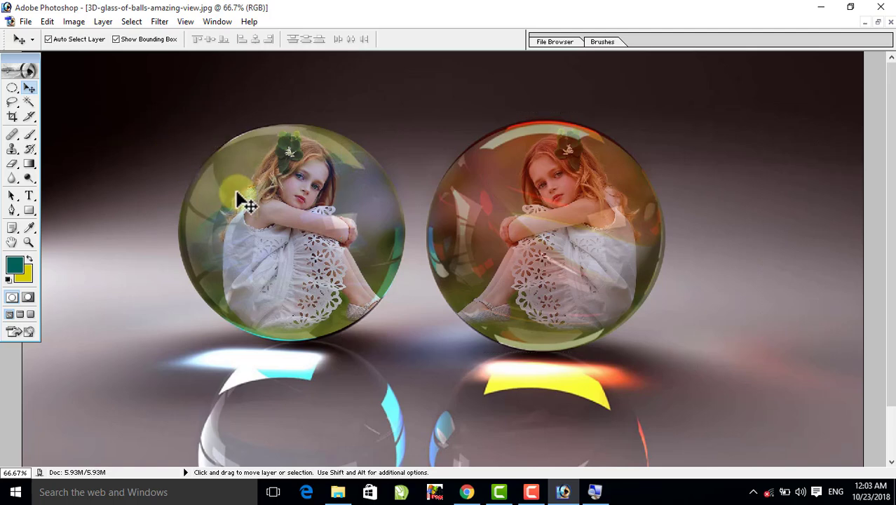
left_click(488, 254, "alt")
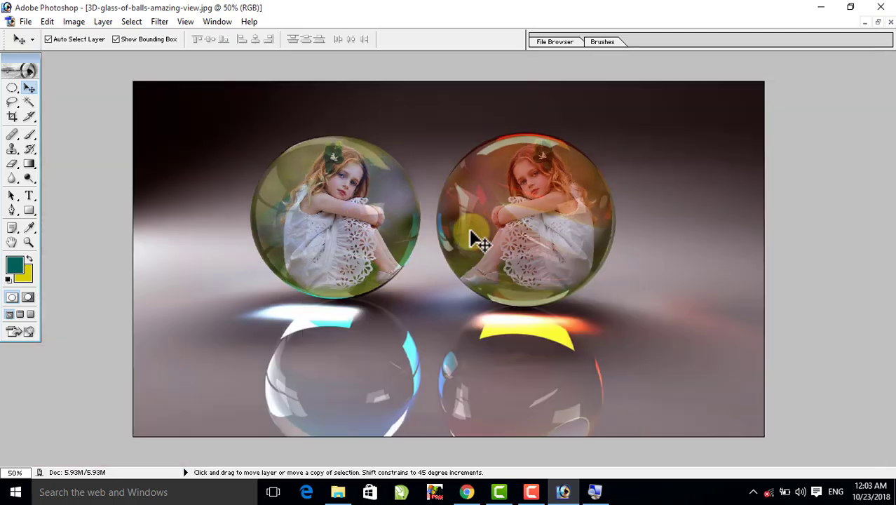
- Revert the glass balls image to its saved version for comparison and undo the revert
left_click(25, 21)
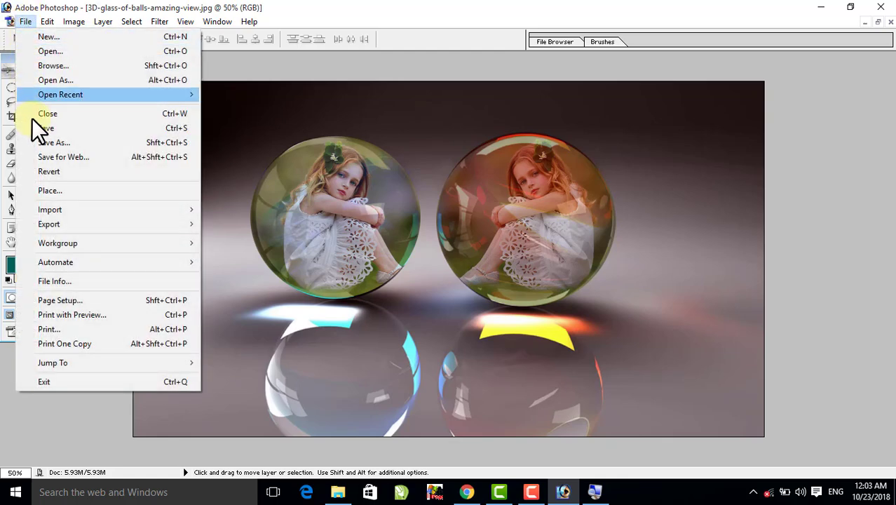
left_click(59, 170)
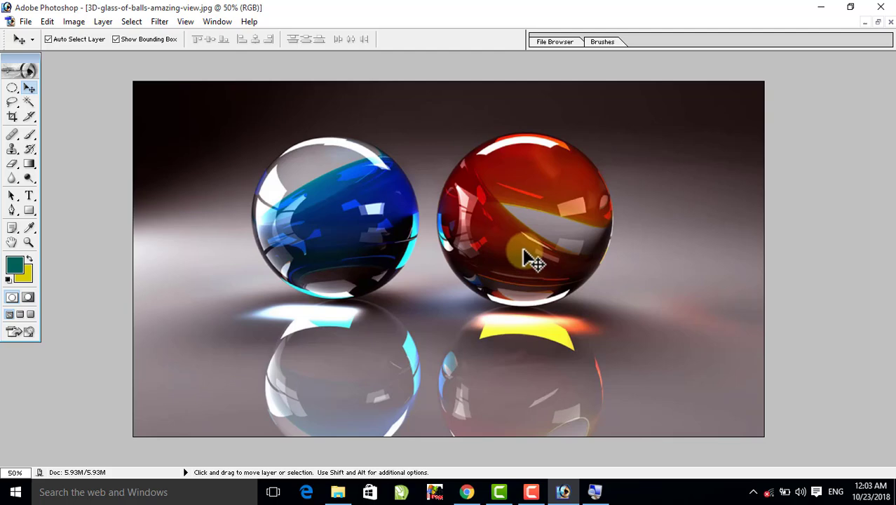
key("ctrl+z")
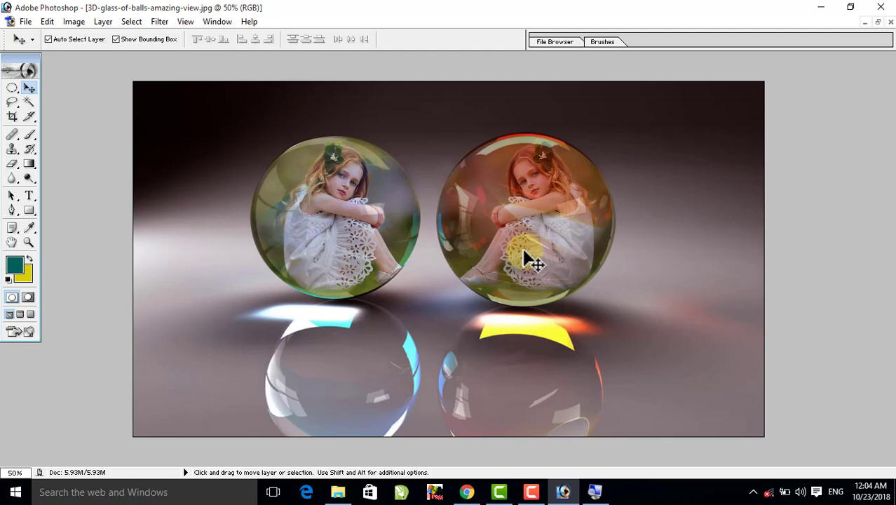
left_click(17, 85)
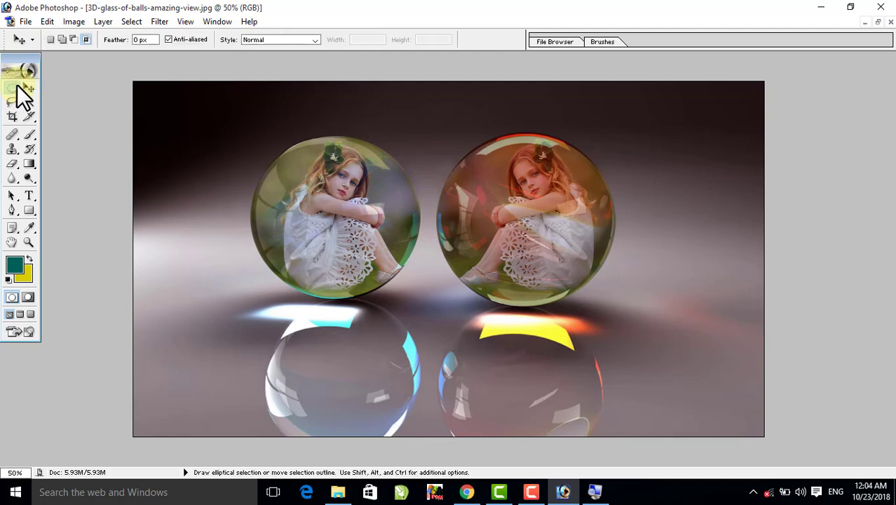
left_click_drag(17, 85, 70, 99)
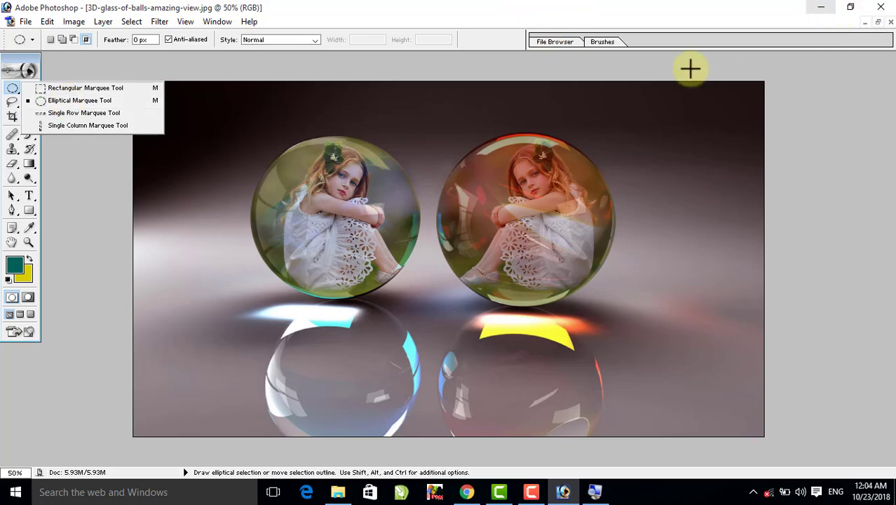
left_click(619, 100)
- Minimize Photoshop and the picture folder, switch to Chrome and browse the uploaded videos on the Ajaz Computers YouTube channel
left_click(820, 7)
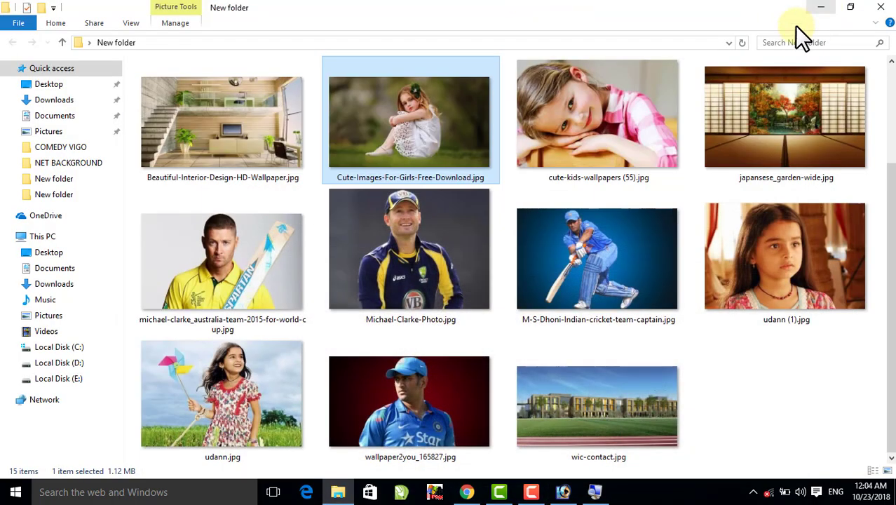
left_click(815, 11)
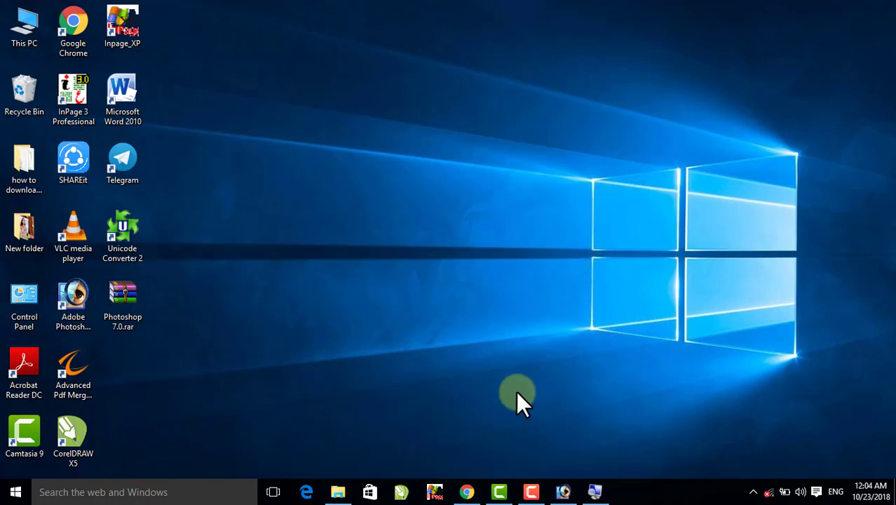
left_click(466, 491)
scroll(500, 386, "up", 10)
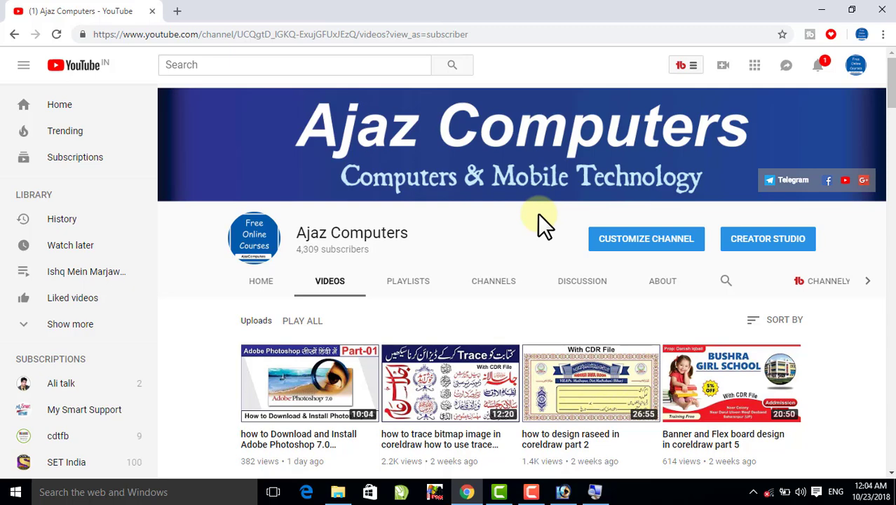
scroll(501, 305, "down", 7)
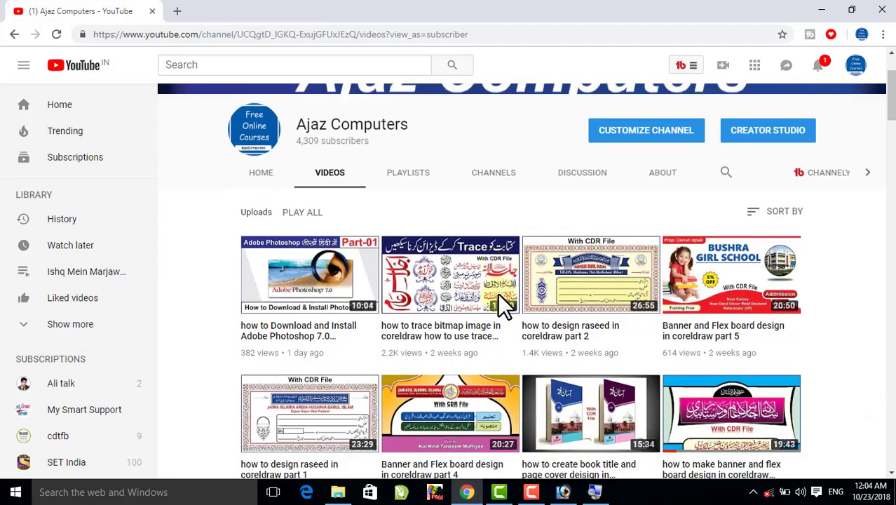